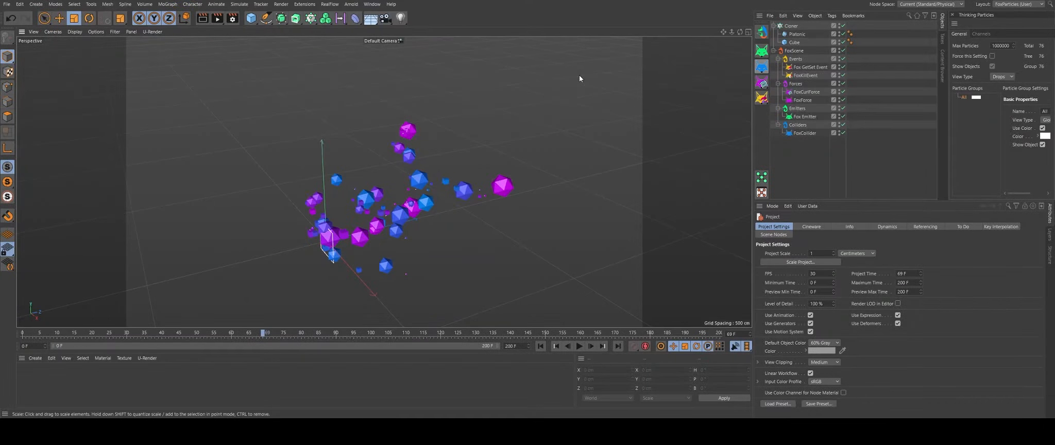
Delete the FoxScene and Cloner hierarchies and rewind the timeline to the first frame.
{"action": "left_click", "coordinate": [792, 52]}
{"action": "key", "text": "Delete"}
{"action": "left_click", "coordinate": [790, 28]}
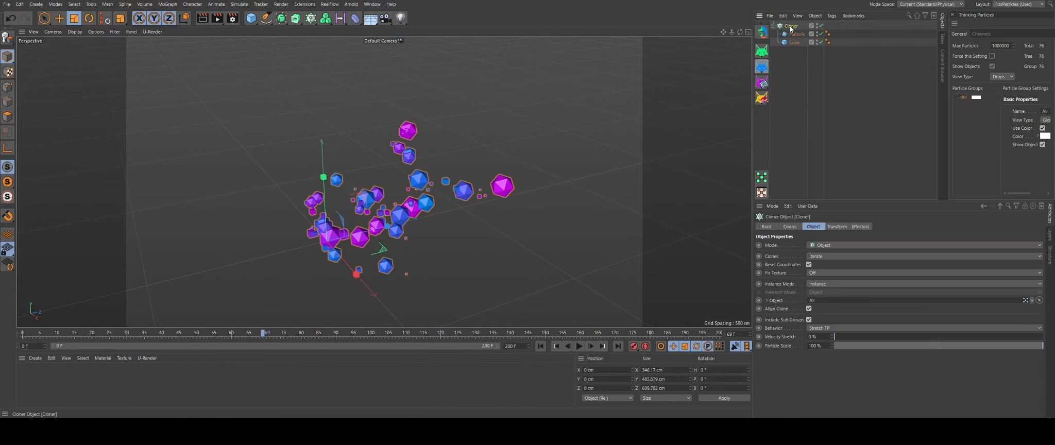
{"action": "key", "text": "Delete"}
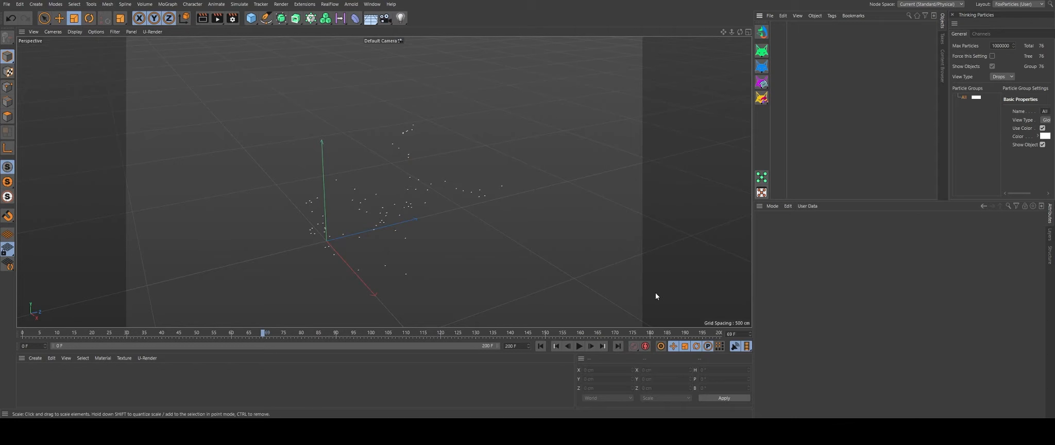
{"action": "left_click", "coordinate": [591, 346]}
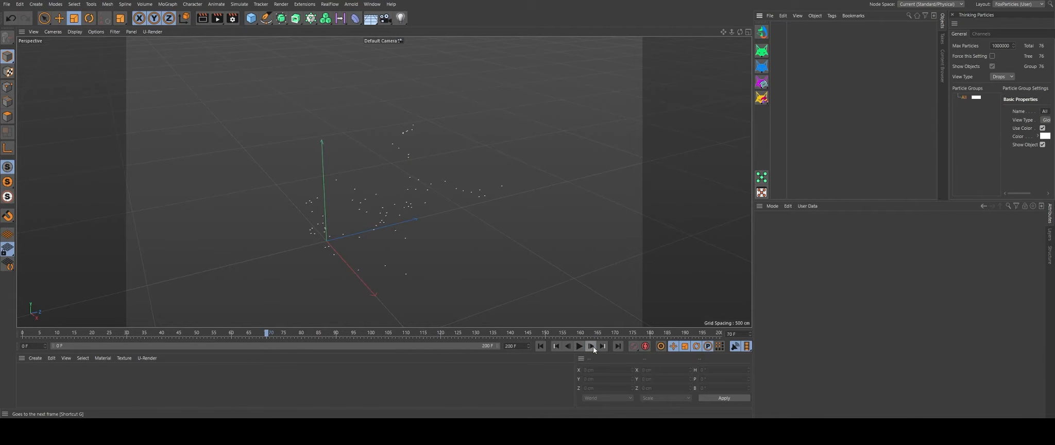
{"action": "left_click", "coordinate": [541, 346]}
{"action": "left_click_drag", "start_coordinate": [318, 174], "coordinate": [358, 117], "text": "alt"}
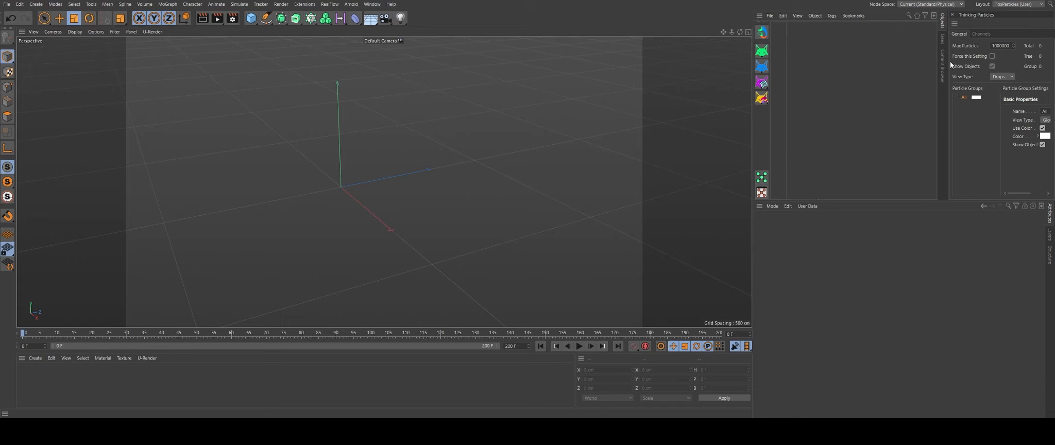
Close the docked Thinking Particles settings beside the object list.
{"action": "left_click_drag", "start_coordinate": [948, 114], "coordinate": [917, 114]}
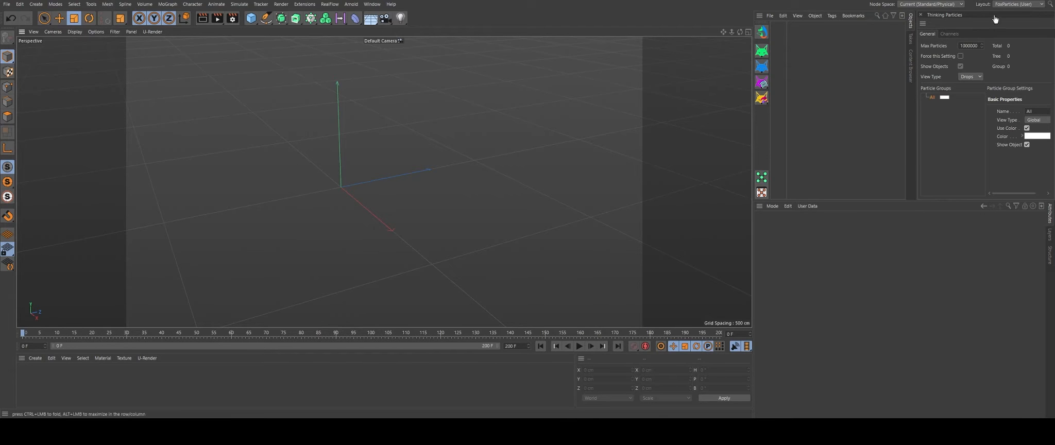
{"action": "left_click", "coordinate": [921, 15]}
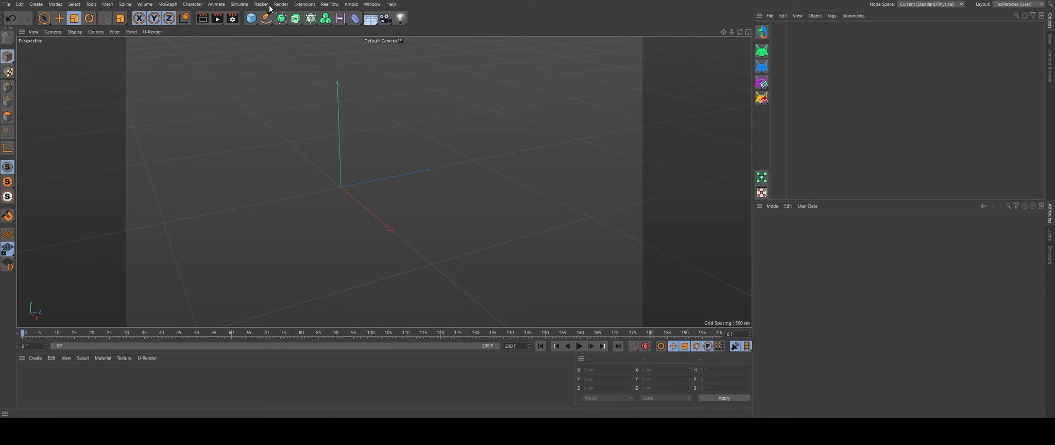
{"action": "left_click", "coordinate": [762, 86]}
{"action": "left_click", "coordinate": [759, 101]}
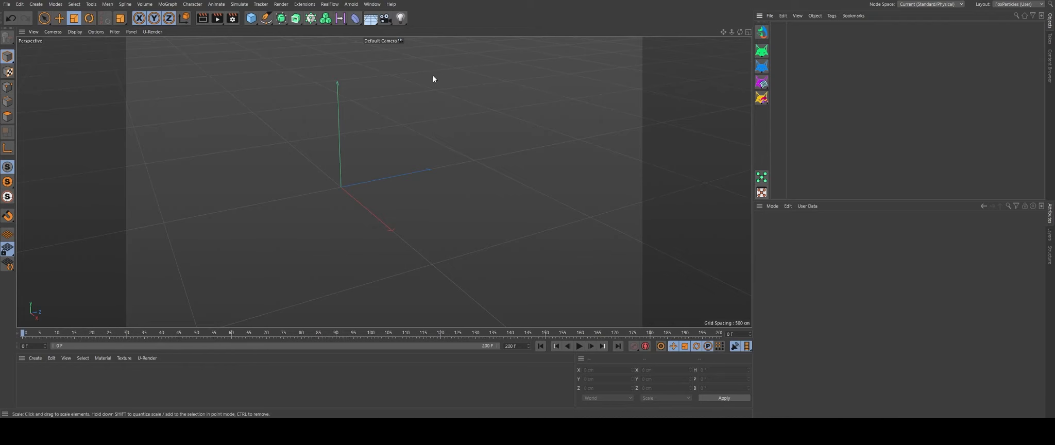
Open the Thinking Particles settings as a floating window for viewing and close it again.
{"action": "left_click", "coordinate": [239, 4]}
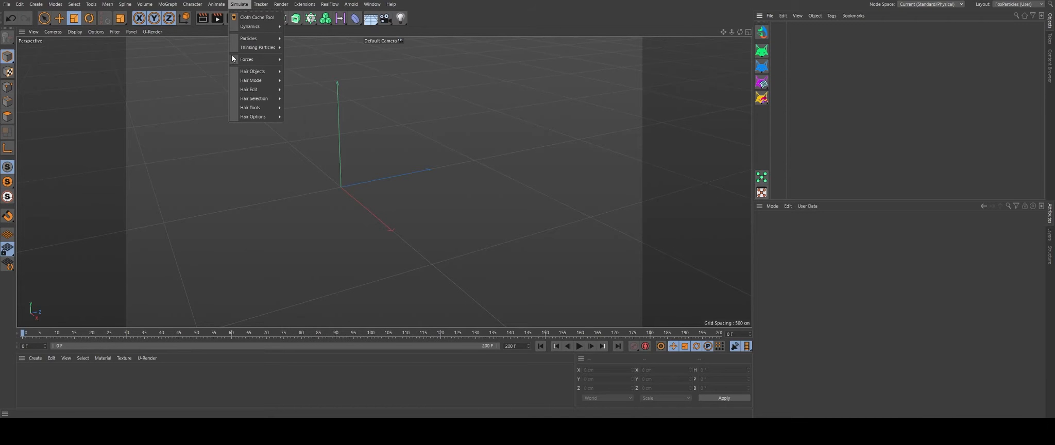
{"action": "mouse_move", "coordinate": [263, 48]}
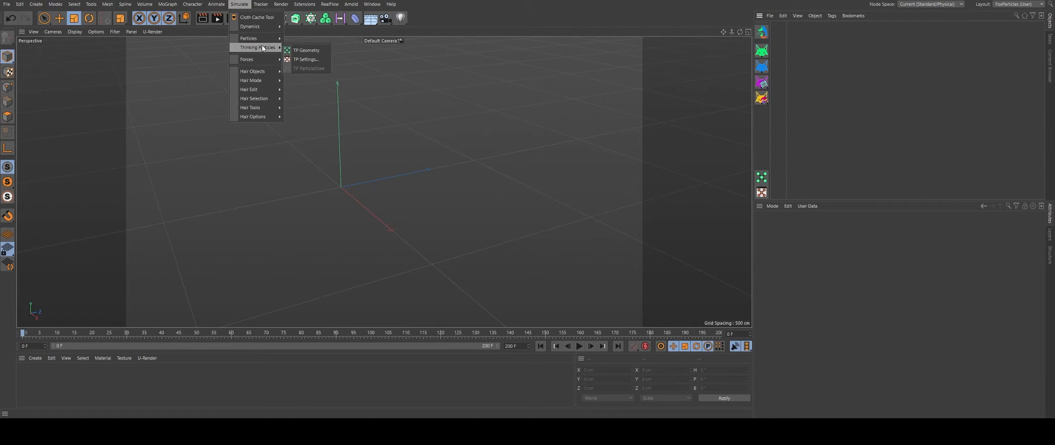
{"action": "left_click", "coordinate": [306, 59]}
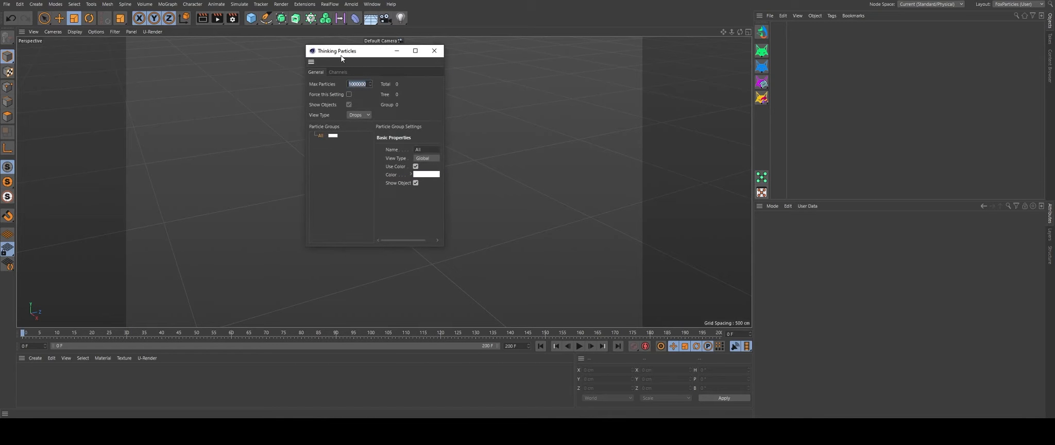
{"action": "left_click_drag", "start_coordinate": [341, 56], "coordinate": [307, 106]}
{"action": "left_click", "coordinate": [402, 101]}
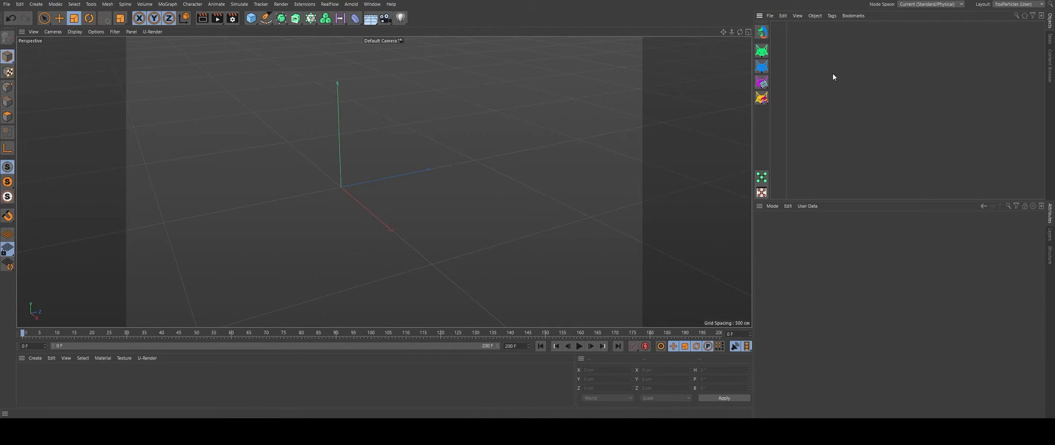
Add a FoxScene and dock the Thinking Particles settings beside the object list at a suitable width.
{"action": "left_click", "coordinate": [761, 32]}
{"action": "left_click_drag", "start_coordinate": [817, 25], "coordinate": [461, 109]}
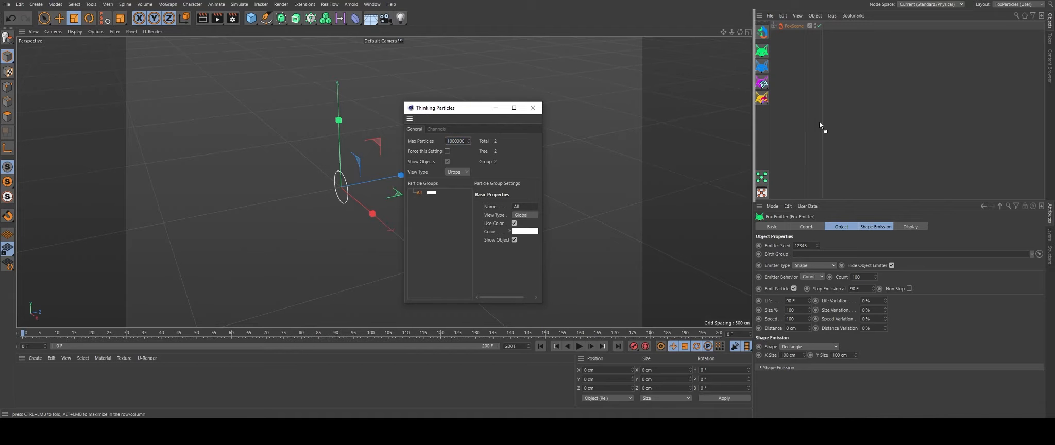
{"action": "left_click_drag", "start_coordinate": [1008, 95], "coordinate": [1010, 97]}
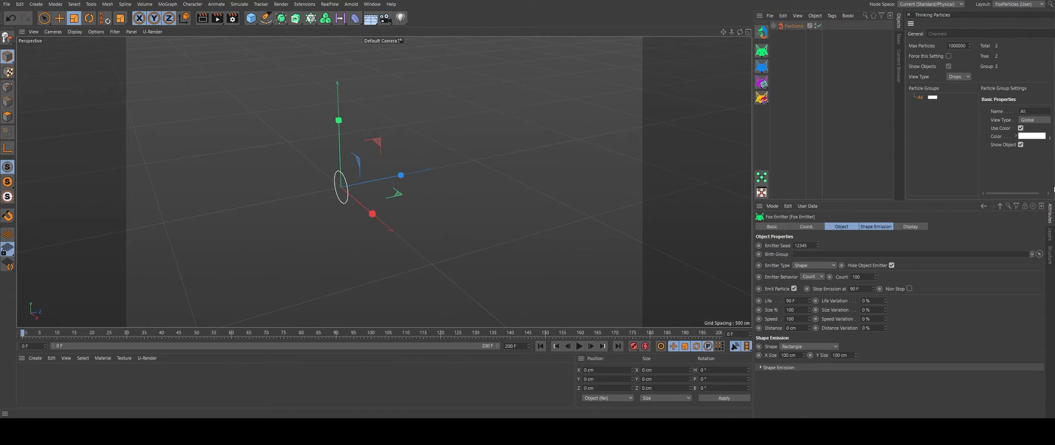
{"action": "left_click_drag", "start_coordinate": [906, 138], "coordinate": [914, 138]}
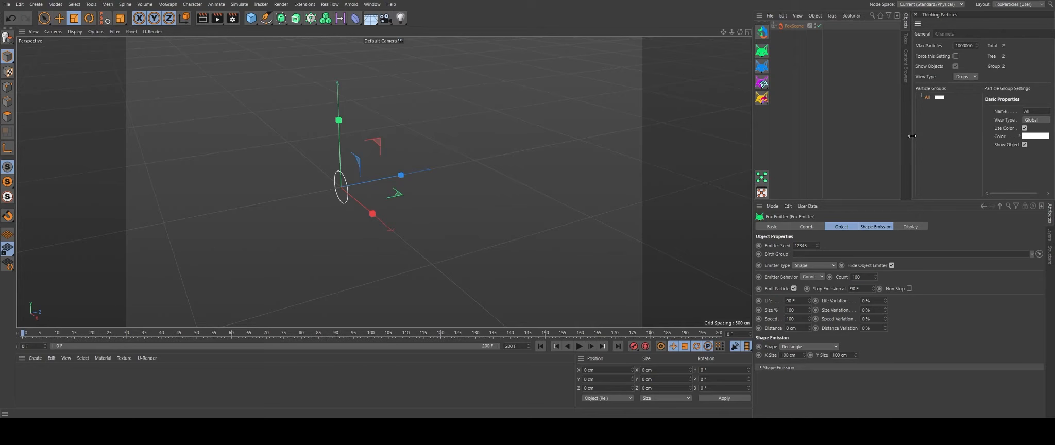
Replace the FoxScene with a fresh one and expand its hierarchy.
{"action": "key", "text": "Delete"}
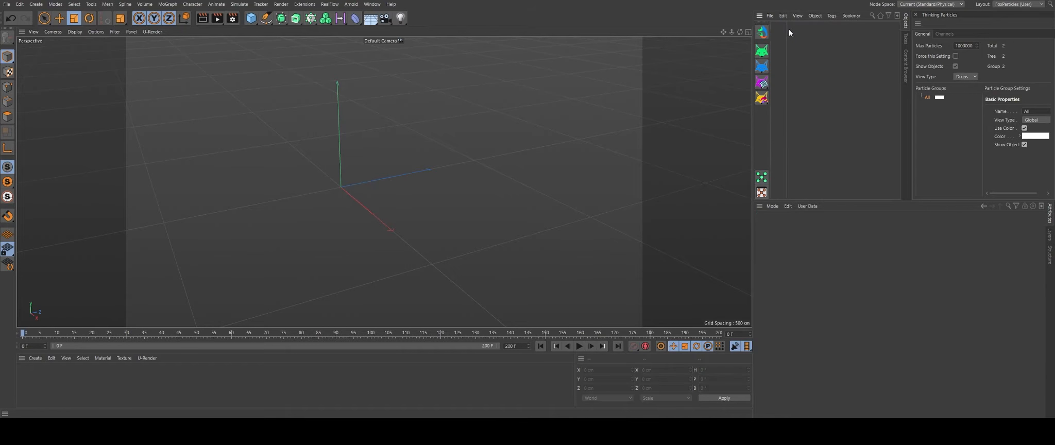
{"action": "left_click", "coordinate": [763, 32]}
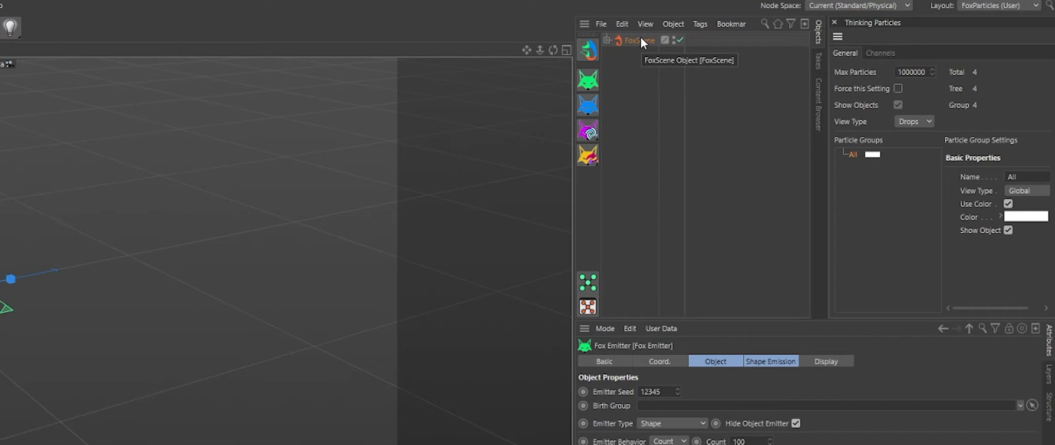
{"action": "left_click", "coordinate": [608, 36]}
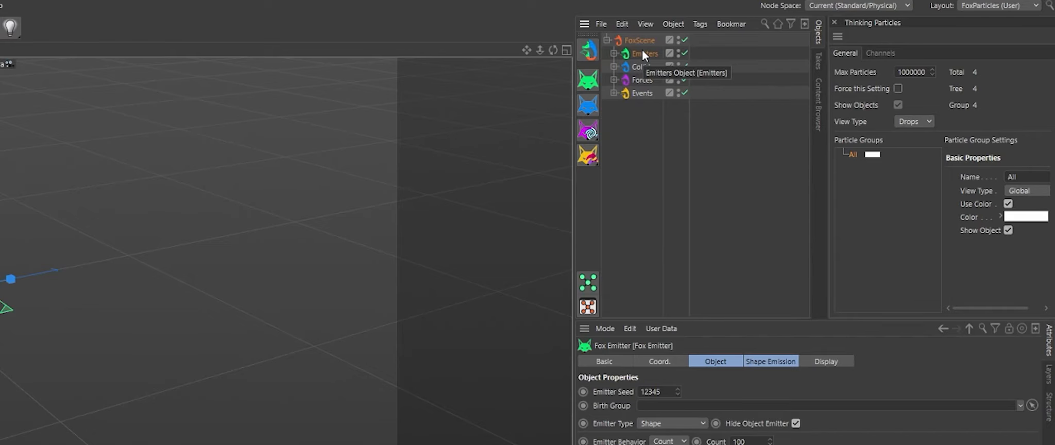
Try placing the Fox Emitter outside the FoxScene and return it to the Emitters container.
{"action": "left_click", "coordinate": [613, 53]}
{"action": "left_click_drag", "start_coordinate": [653, 75], "coordinate": [670, 247]}
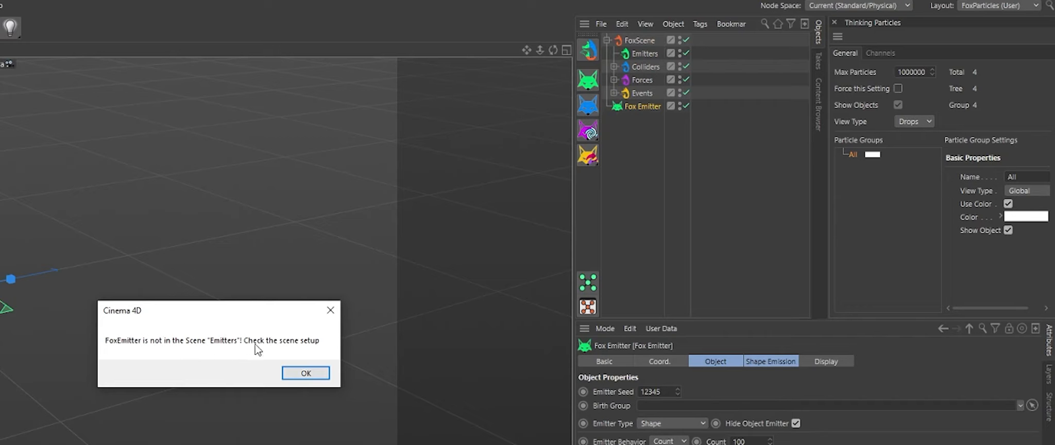
{"action": "left_click", "coordinate": [304, 376]}
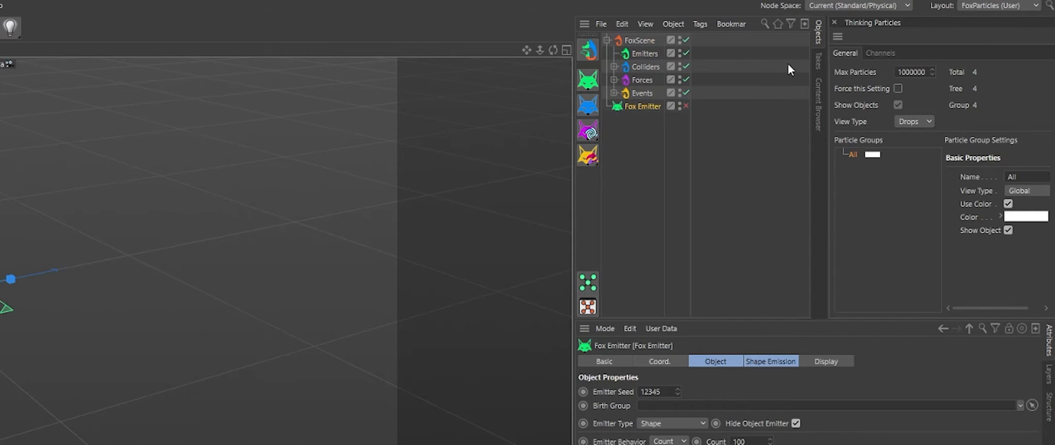
{"action": "left_click_drag", "start_coordinate": [648, 105], "coordinate": [648, 55]}
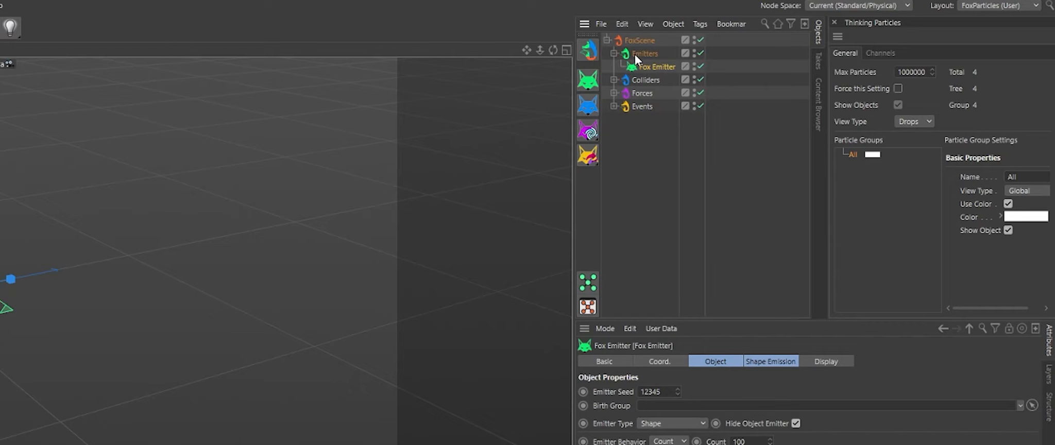
Expand the Colliders, Forces and Events containers and examine their objects, including the FoxCollider's properties.
{"action": "left_click", "coordinate": [614, 80]}
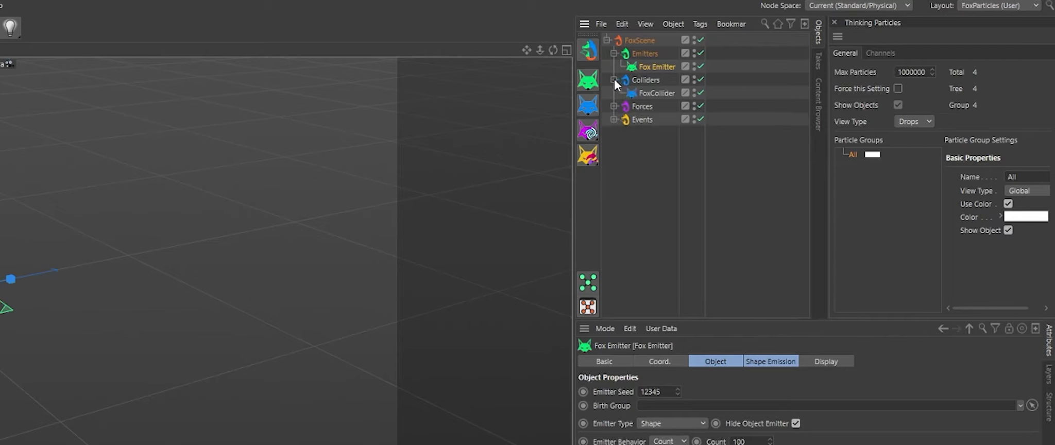
{"action": "left_click", "coordinate": [650, 92]}
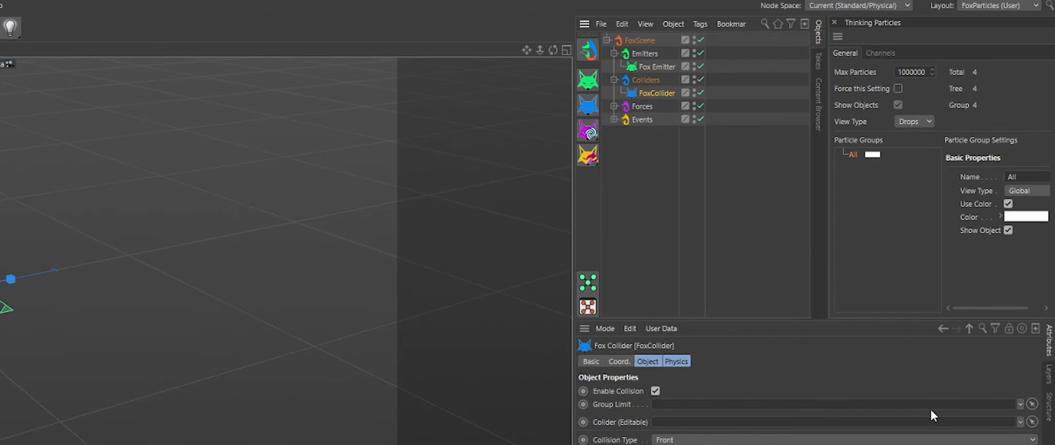
{"action": "left_click", "coordinate": [614, 106]}
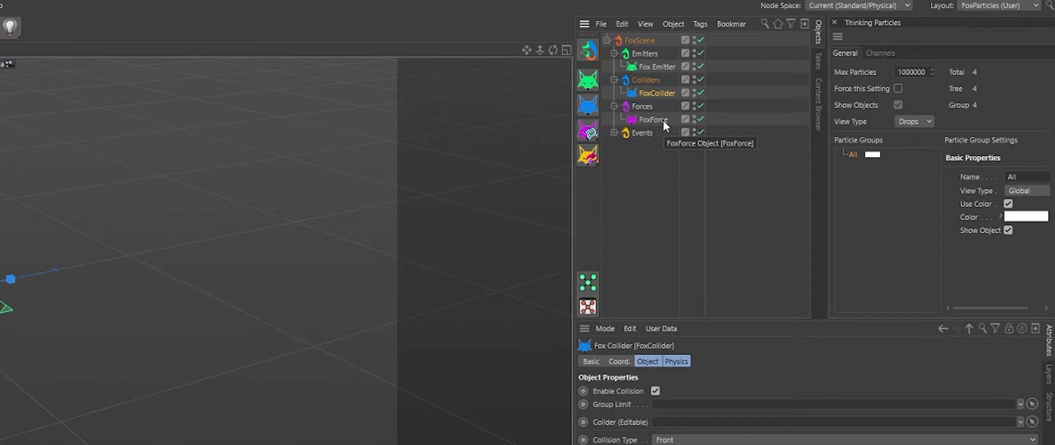
{"action": "left_click", "coordinate": [614, 132]}
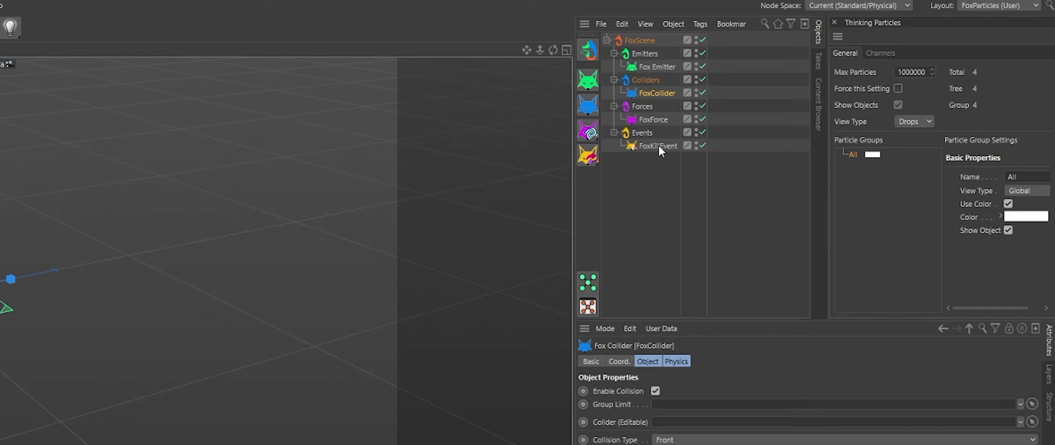
Delete the complete FoxScene, add a standalone Fox Emitter, and expand its Emitters container.
{"action": "left_click", "coordinate": [635, 41]}
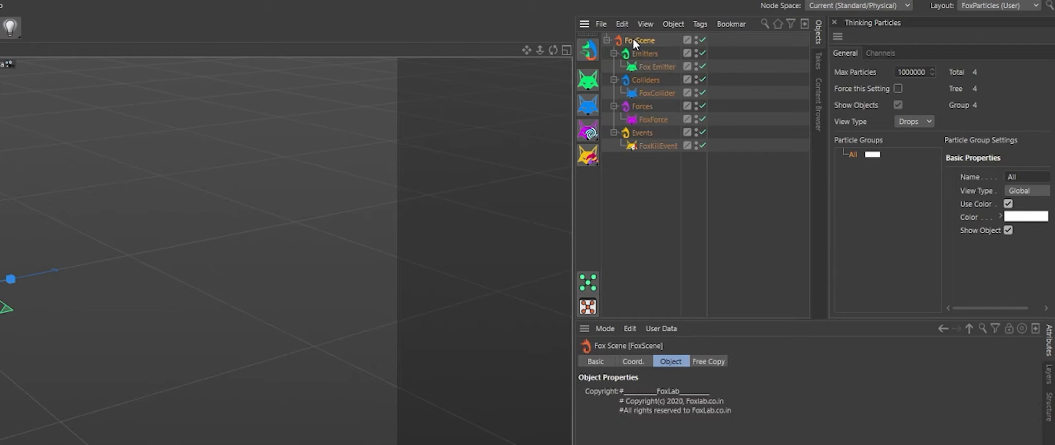
{"action": "key", "text": "Delete"}
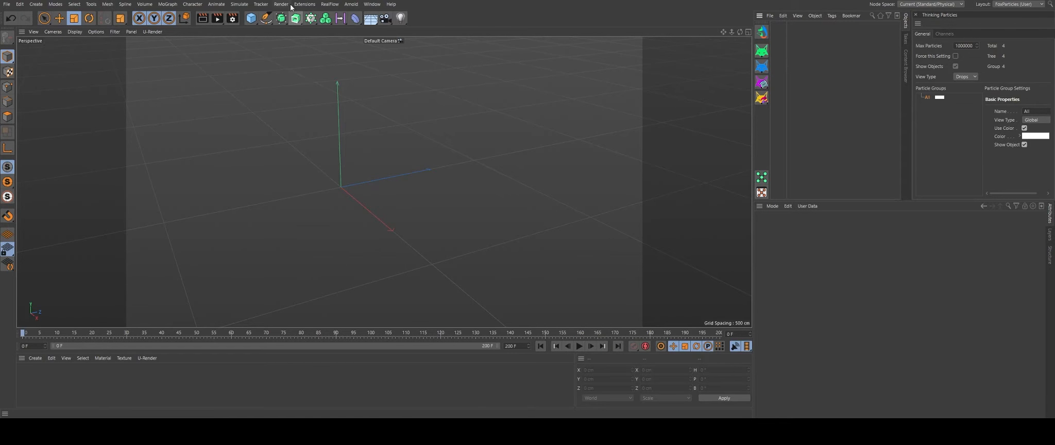
{"action": "left_click", "coordinate": [761, 52]}
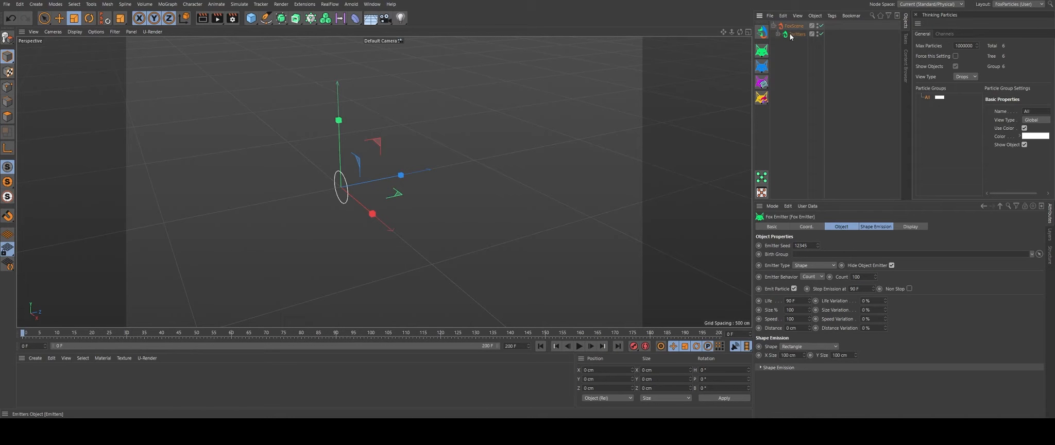
{"action": "left_click", "coordinate": [792, 34]}
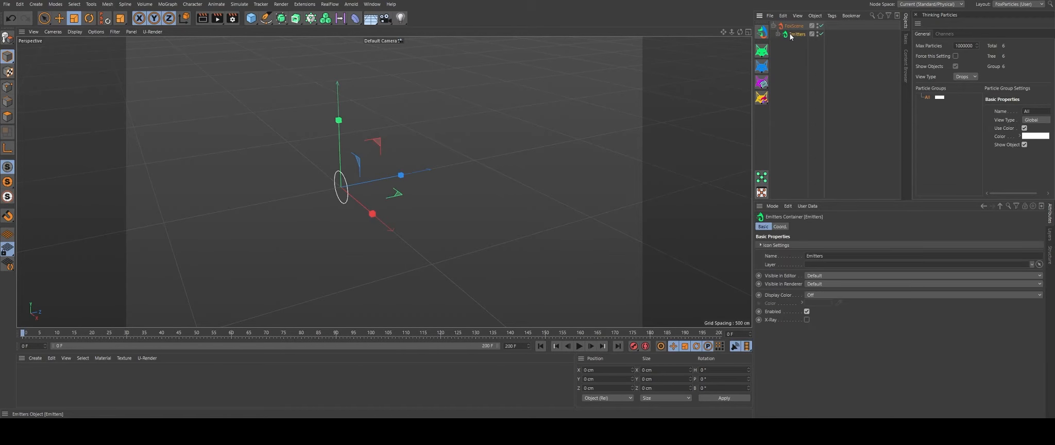
{"action": "left_click", "coordinate": [777, 34]}
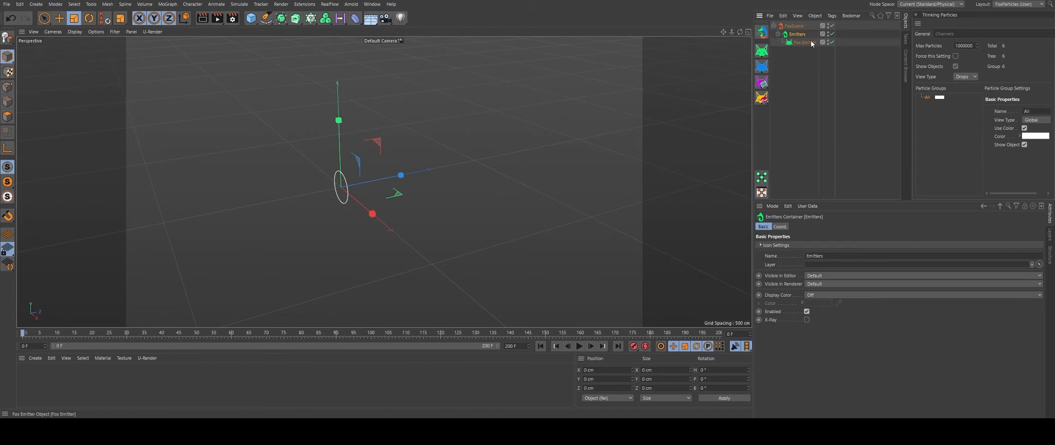
Add a second Fox Emitter and move it along the X axis to about 457 cm.
{"action": "left_click", "coordinate": [761, 50]}
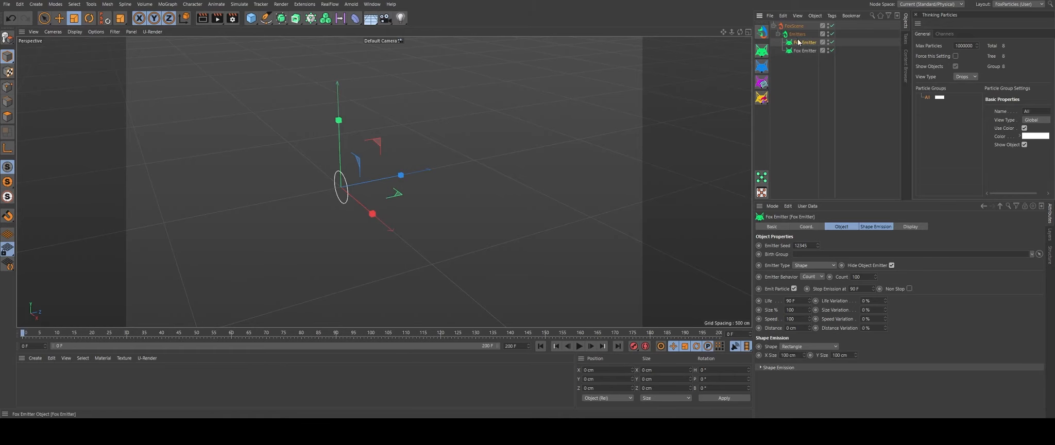
{"action": "key", "text": "9"}
{"action": "left_click_drag", "start_coordinate": [374, 212], "coordinate": [458, 281]}
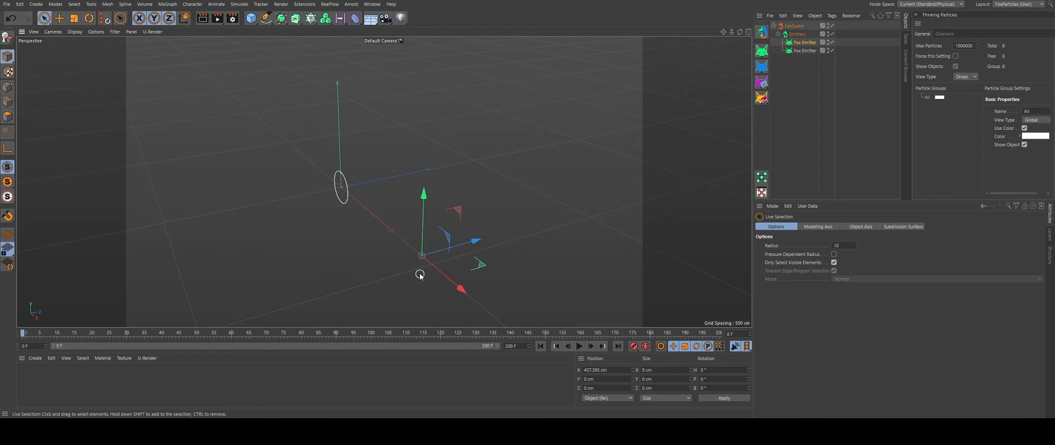
Play the simulation to check particle emission from both emitters, stop it, and rewind to the start.
{"action": "left_click", "coordinate": [580, 346]}
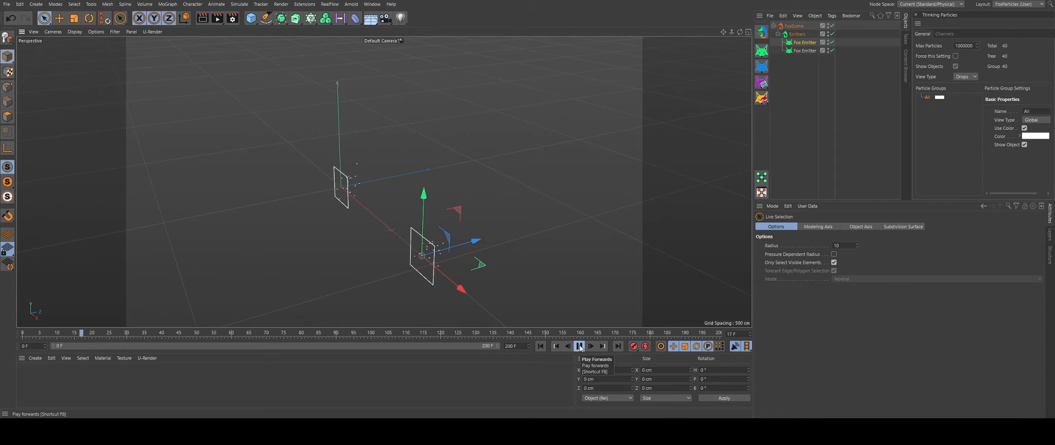
{"action": "left_click", "coordinate": [579, 347]}
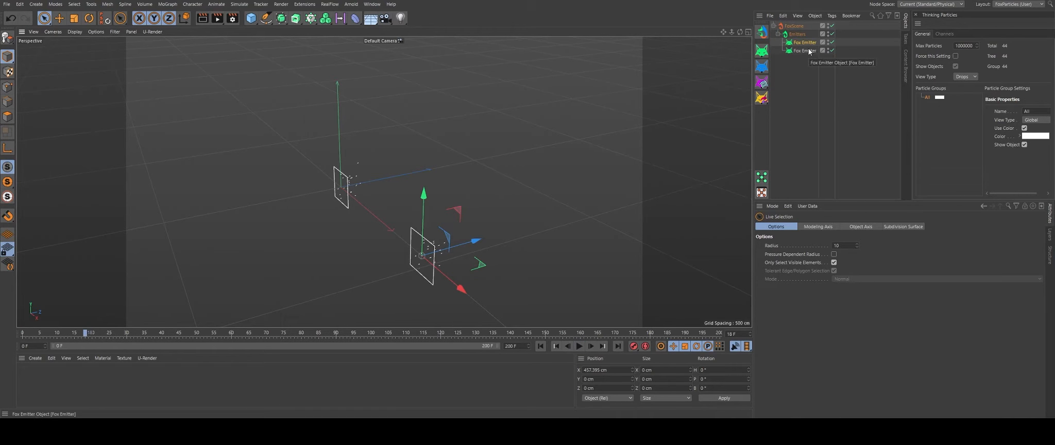
{"action": "left_click", "coordinate": [542, 345]}
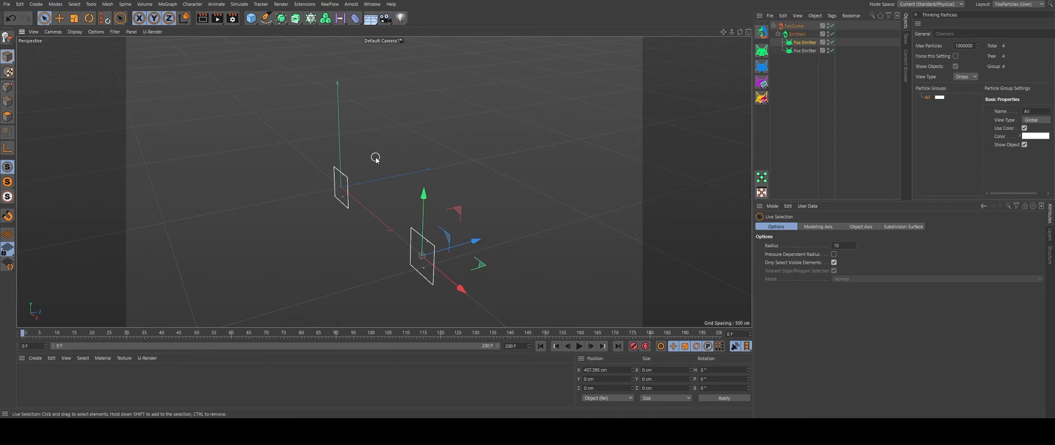
Examine the basic, coordinate and object properties of the Fox Emitter offset along the X axis.
{"action": "left_click", "coordinate": [805, 51]}
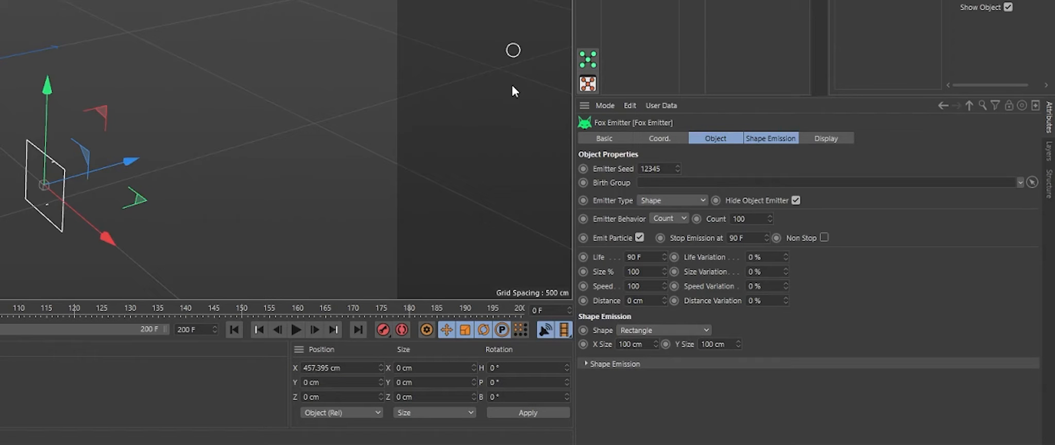
{"action": "left_click", "coordinate": [602, 138]}
{"action": "left_click", "coordinate": [662, 140]}
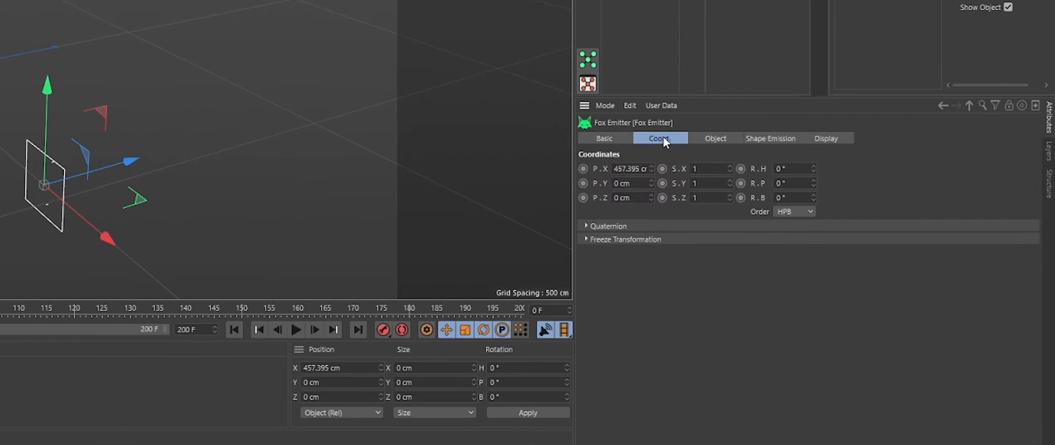
{"action": "left_click", "coordinate": [720, 139]}
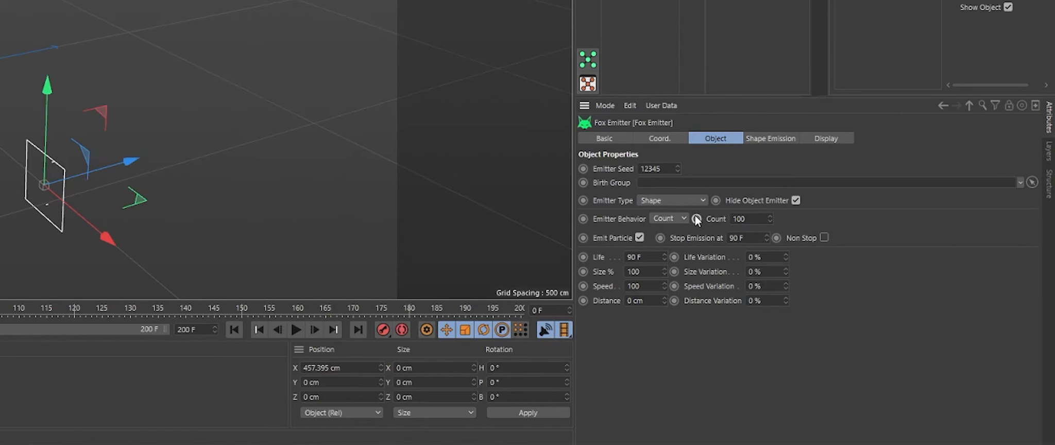
Set the offset emitter's seed to 12347 and play the simulation briefly to compare the particle distribution of both emitters.
{"action": "left_click", "coordinate": [677, 166]}
{"action": "left_click", "coordinate": [296, 329]}
{"action": "left_click", "coordinate": [296, 330]}
{"action": "left_click", "coordinate": [121, 210]}
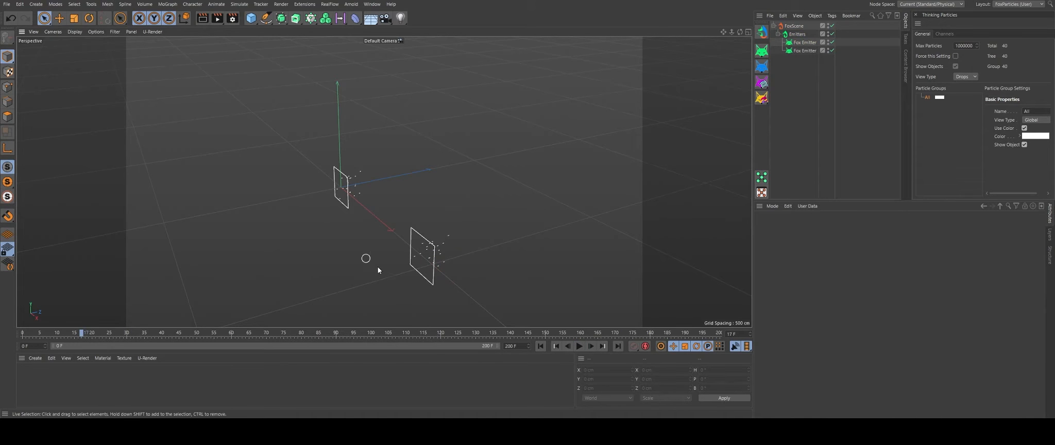
{"action": "left_click_drag", "start_coordinate": [378, 267], "coordinate": [372, 234], "text": "alt"}
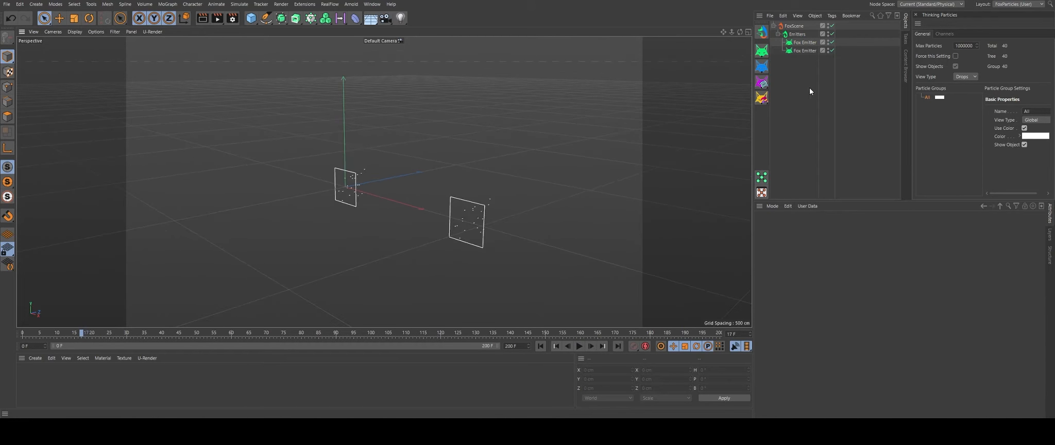
Switch the offset Fox Emitter's type to Object(Editable) and play the simulation to check its emission.
{"action": "left_click", "coordinate": [804, 42]}
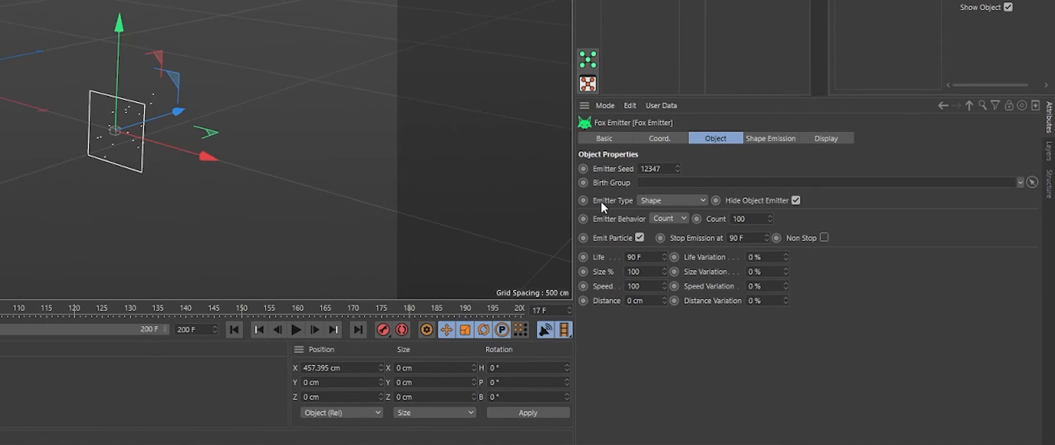
{"action": "left_click", "coordinate": [685, 202]}
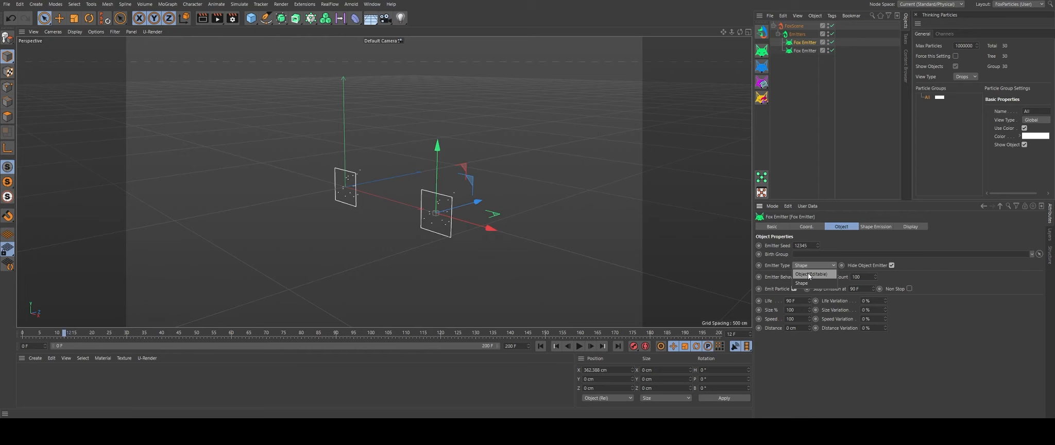
{"action": "left_click", "coordinate": [808, 274]}
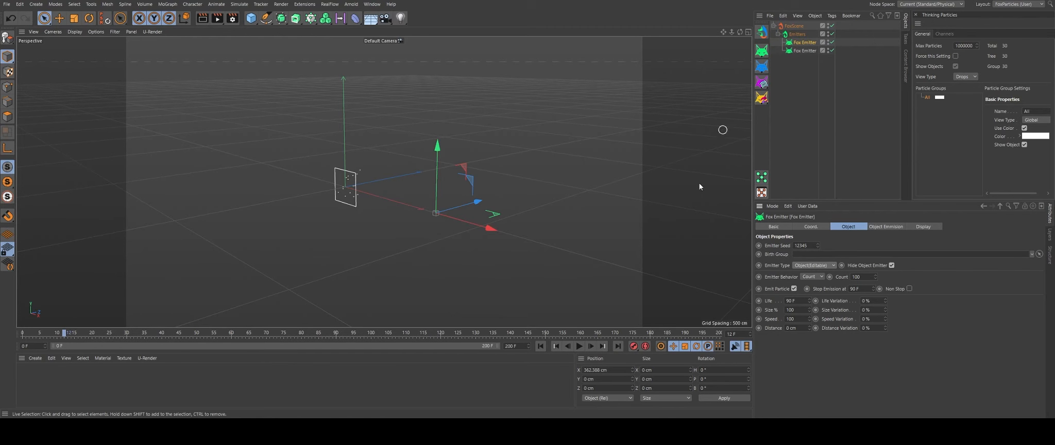
{"action": "left_click", "coordinate": [579, 346]}
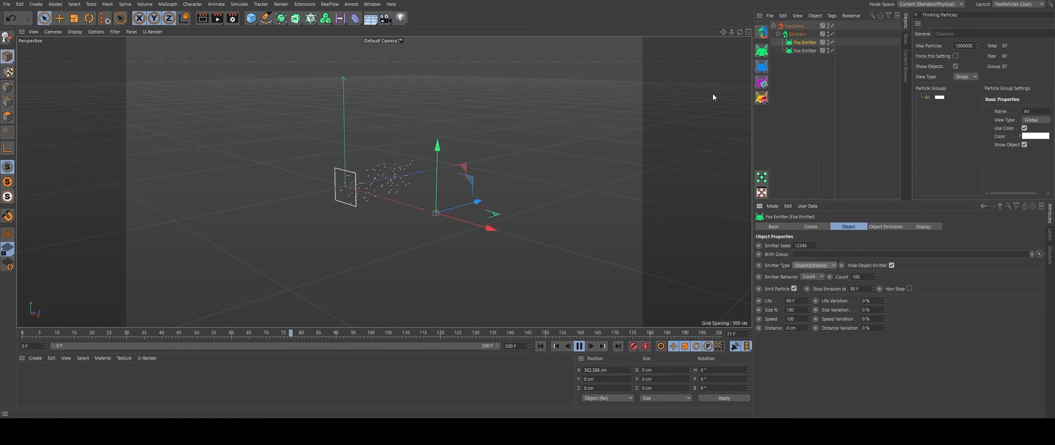
Delete the shape-based Fox Emitter at the origin and rename the remaining one Object Emitter.
{"action": "left_click", "coordinate": [800, 50]}
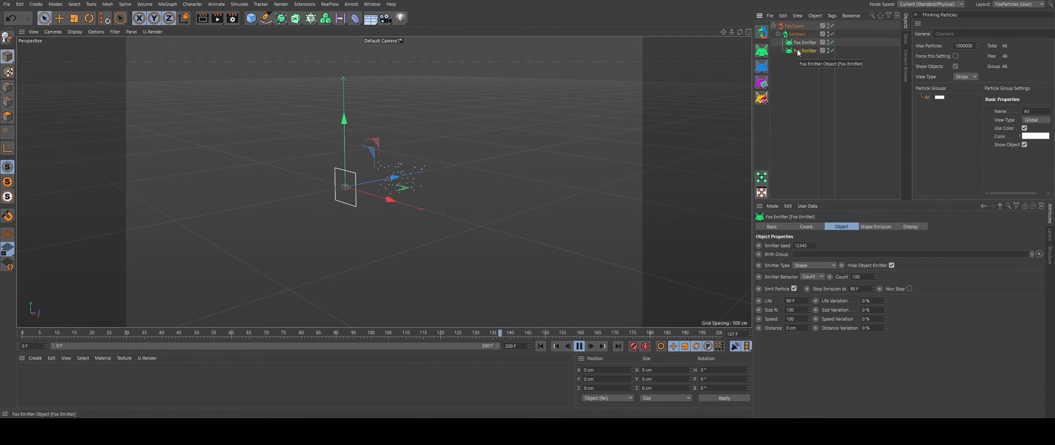
{"action": "key", "text": "Delete"}
{"action": "left_click", "coordinate": [802, 43]}
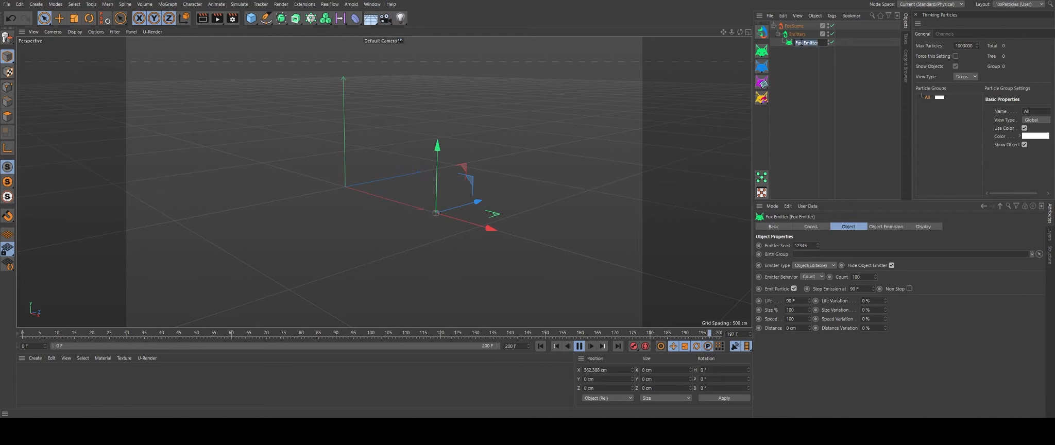
{"action": "double_click", "coordinate": [802, 43]}
{"action": "type", "text": "Object Emitter"}
{"action": "key", "text": "Return"}
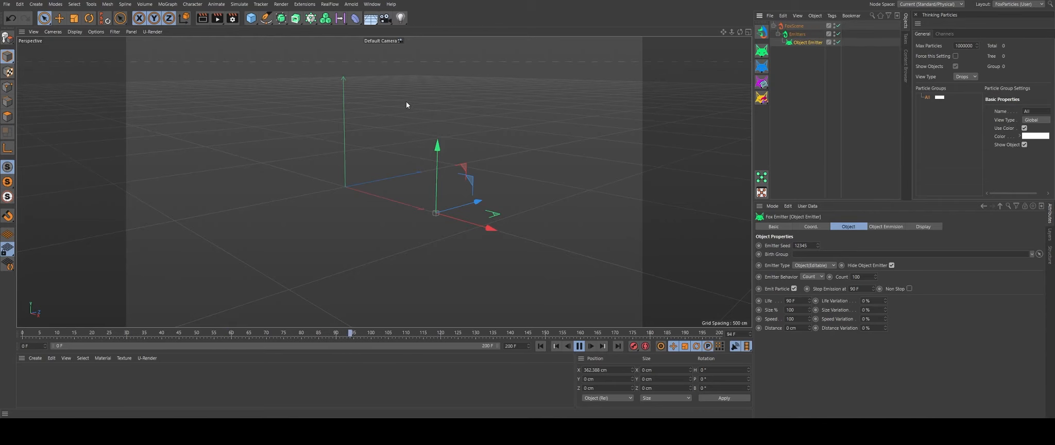
Add a Platonic primitive as source geometry for the Object Emitter.
{"action": "left_click", "coordinate": [250, 19]}
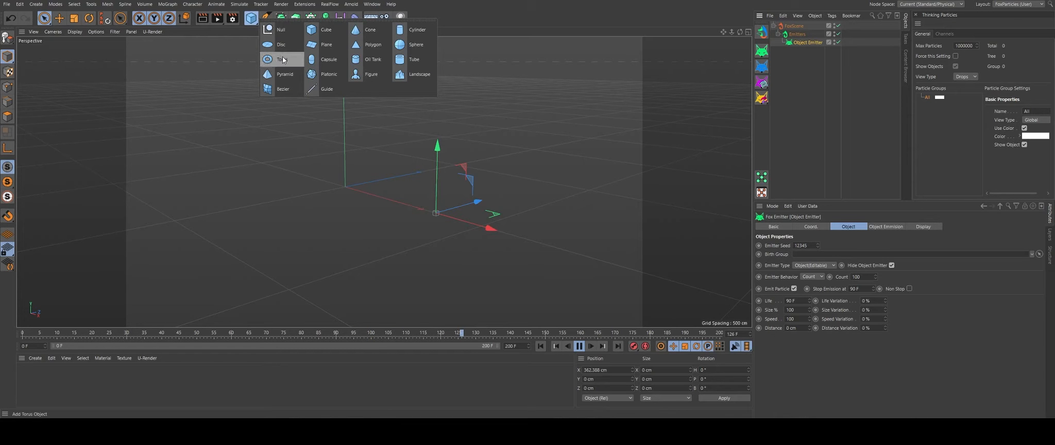
{"action": "left_click", "coordinate": [326, 73]}
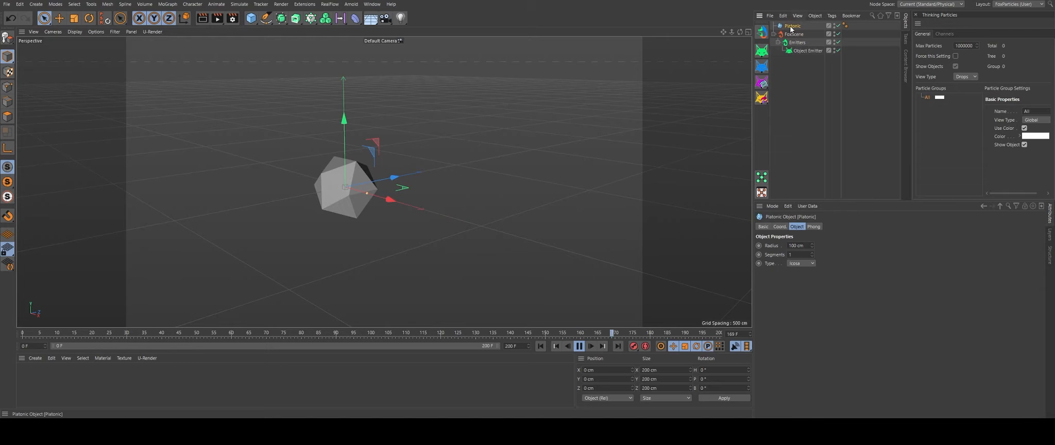
{"action": "left_click", "coordinate": [807, 50]}
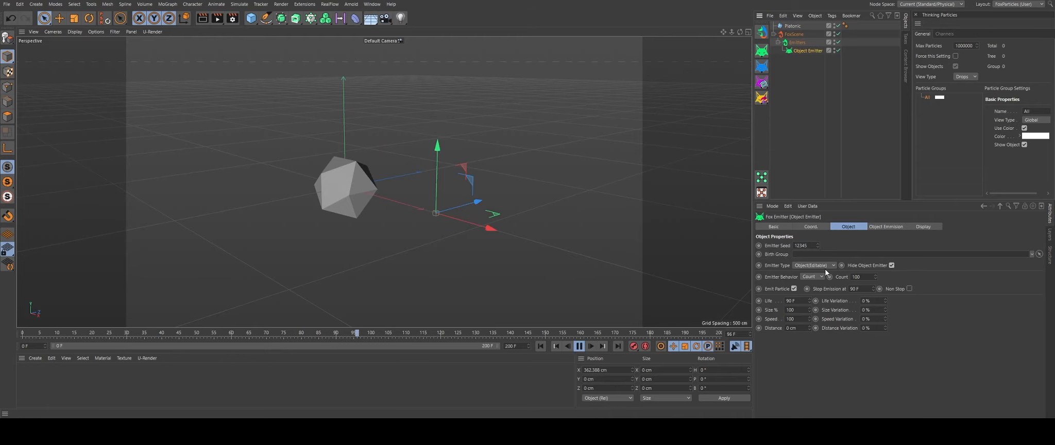
Make the Platonic editable and nest it under the Object Emitter.
{"action": "left_click", "coordinate": [792, 26]}
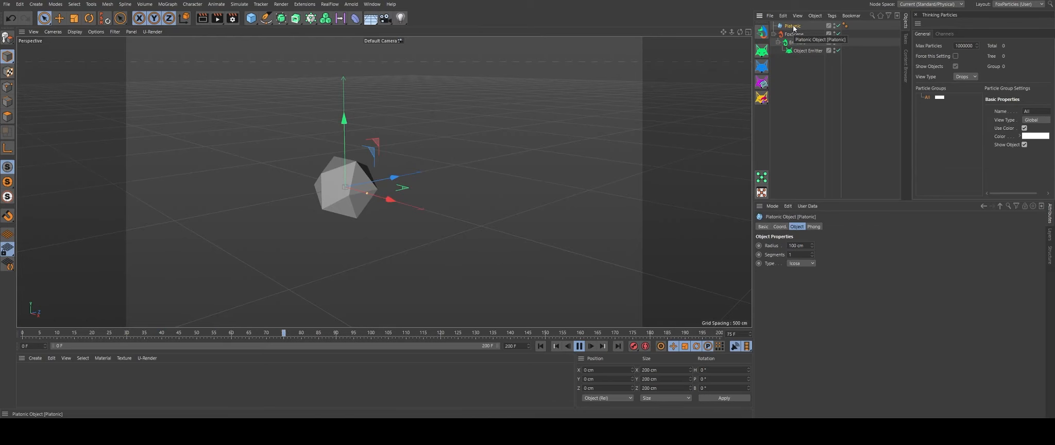
{"action": "key", "text": "c"}
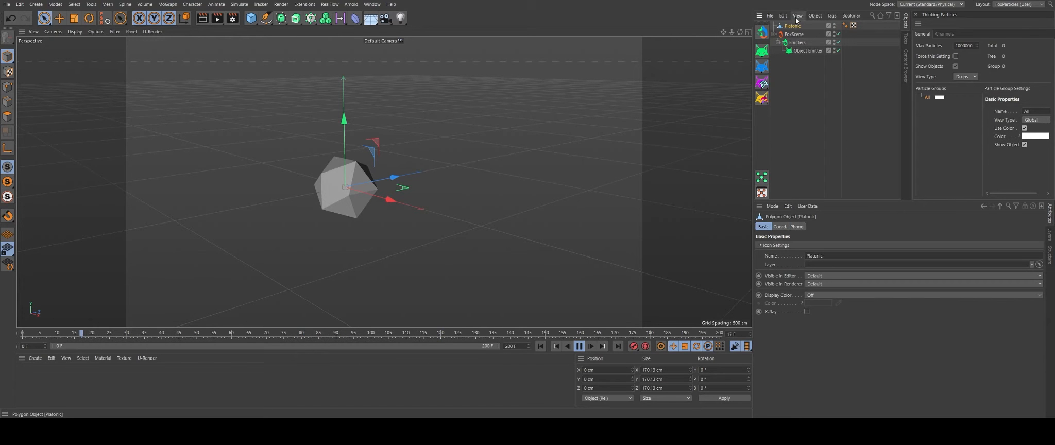
{"action": "left_click_drag", "start_coordinate": [791, 29], "coordinate": [802, 52]}
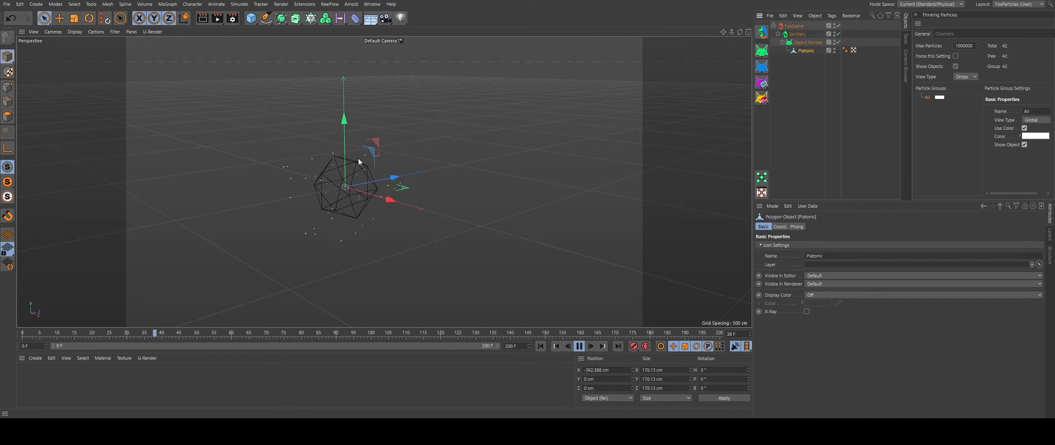
Toggle the Object Emitter's Hide Object Emitter option off and back on, and render the view to check the Platonic.
{"action": "left_click_drag", "start_coordinate": [327, 183], "coordinate": [327, 141], "text": "alt"}
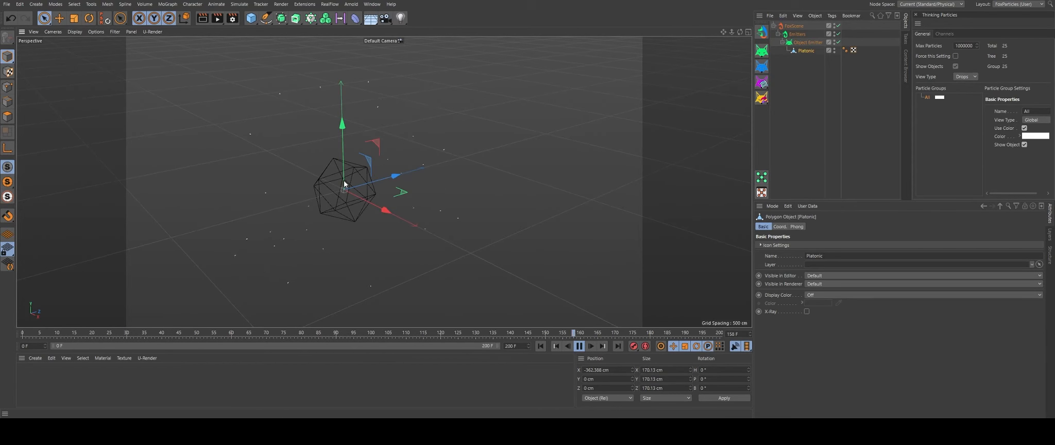
{"action": "left_click_drag", "start_coordinate": [343, 179], "coordinate": [423, 157], "text": "alt"}
{"action": "left_click", "coordinate": [808, 43]}
{"action": "left_click", "coordinate": [892, 266]}
{"action": "left_click", "coordinate": [892, 265]}
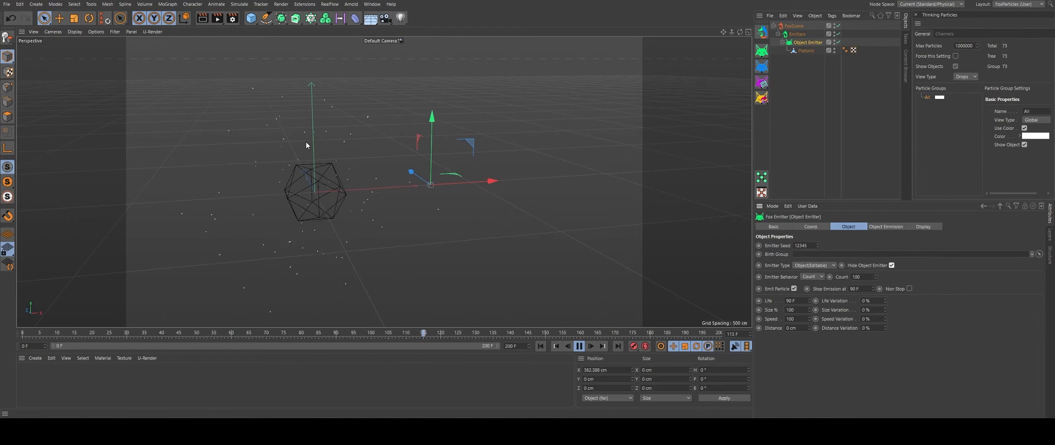
{"action": "key", "text": "ctrl+r"}
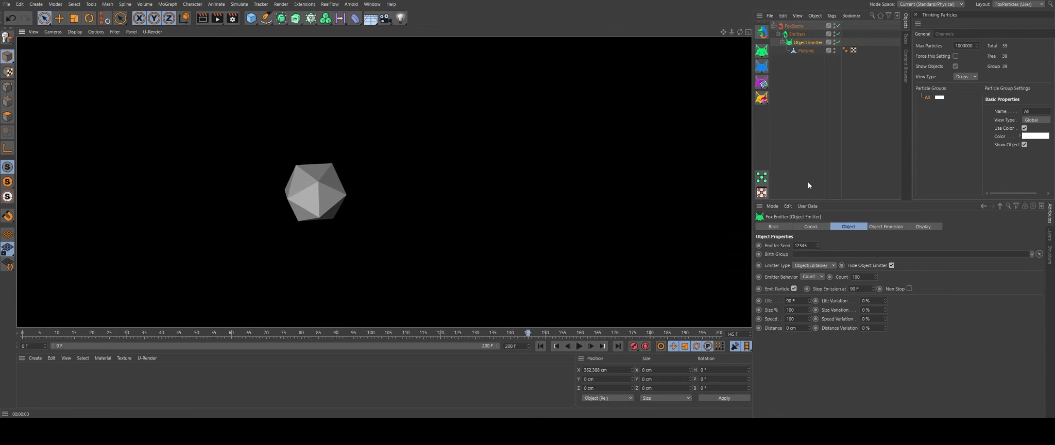
Examine the Object Emitter's Emitter Behavior choices and keep it on Count.
{"action": "left_click", "coordinate": [811, 43]}
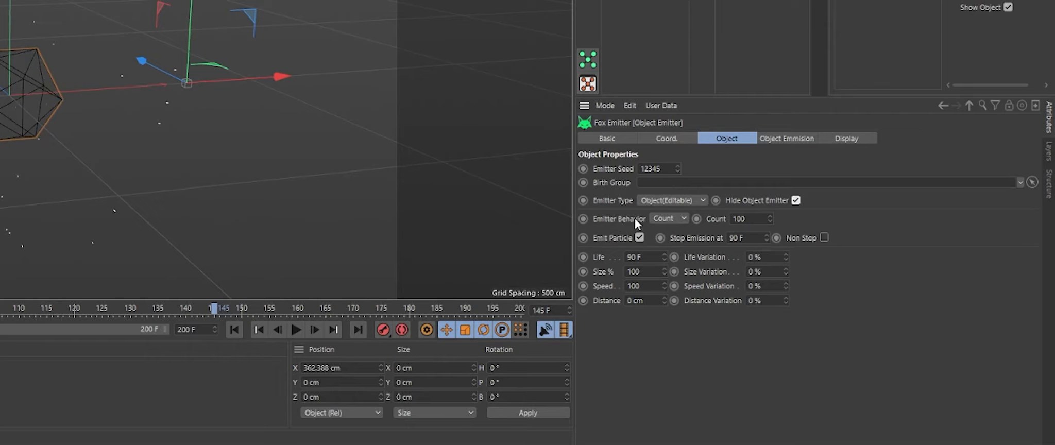
{"action": "left_click", "coordinate": [670, 220]}
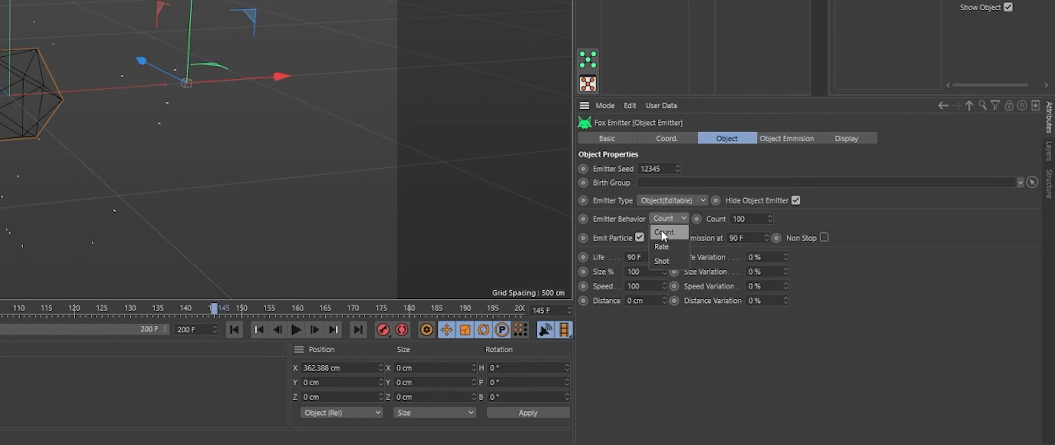
{"action": "left_click", "coordinate": [664, 232]}
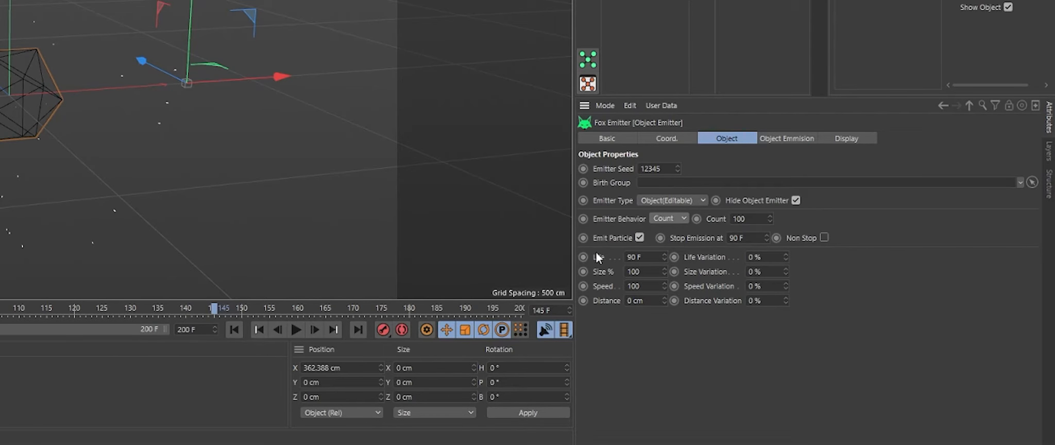
Set the particle Life to 10 F and play the simulation from the start.
{"action": "left_click", "coordinate": [234, 330]}
{"action": "double_click", "coordinate": [644, 257]}
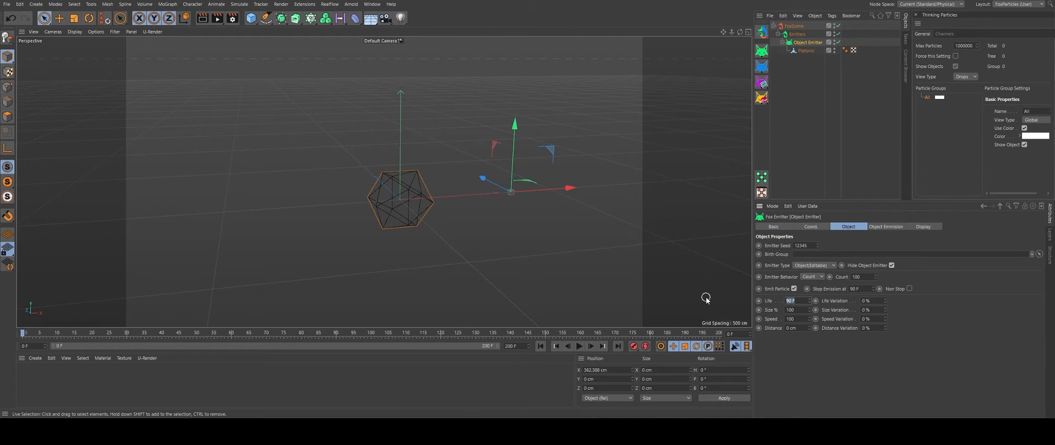
{"action": "type", "text": "10"}
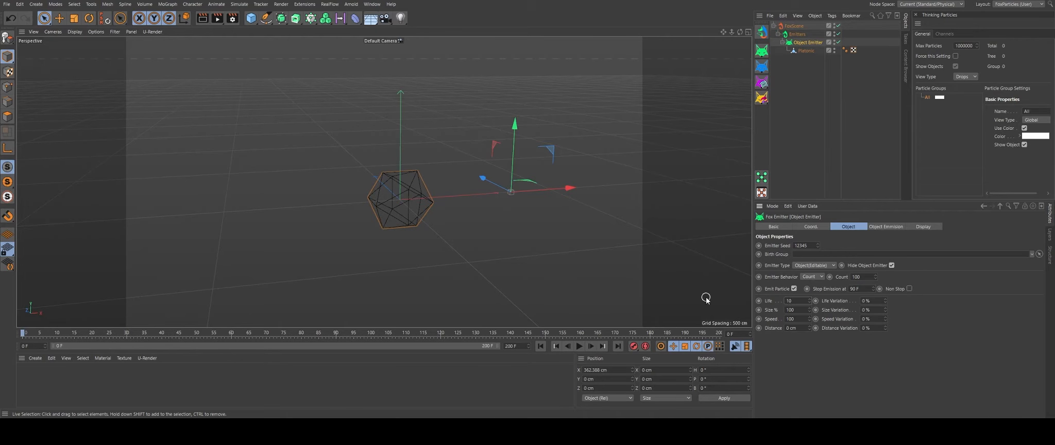
{"action": "left_click", "coordinate": [580, 346]}
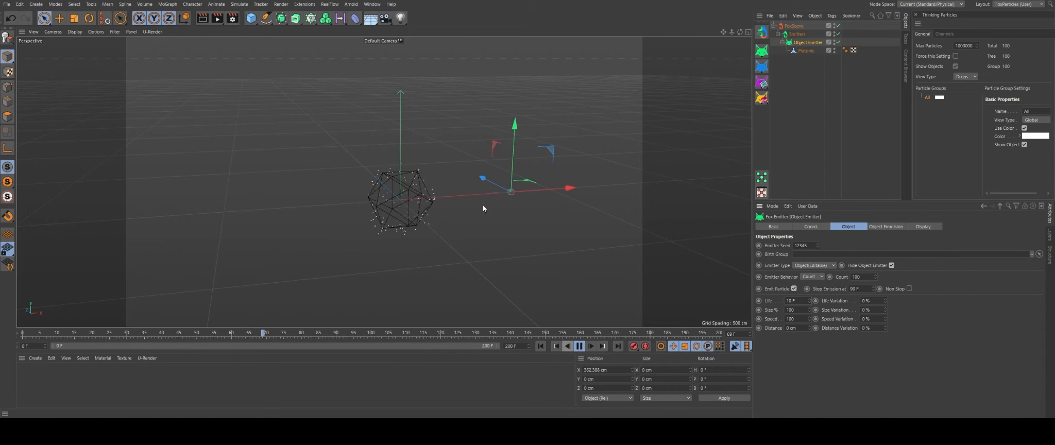
Set the particle Life to 200 F and replay the simulation from the start.
{"action": "left_click_drag", "start_coordinate": [800, 301], "coordinate": [692, 302]}
{"action": "type", "text": "200"}
{"action": "left_click", "coordinate": [540, 346]}
{"action": "left_click", "coordinate": [579, 347]}
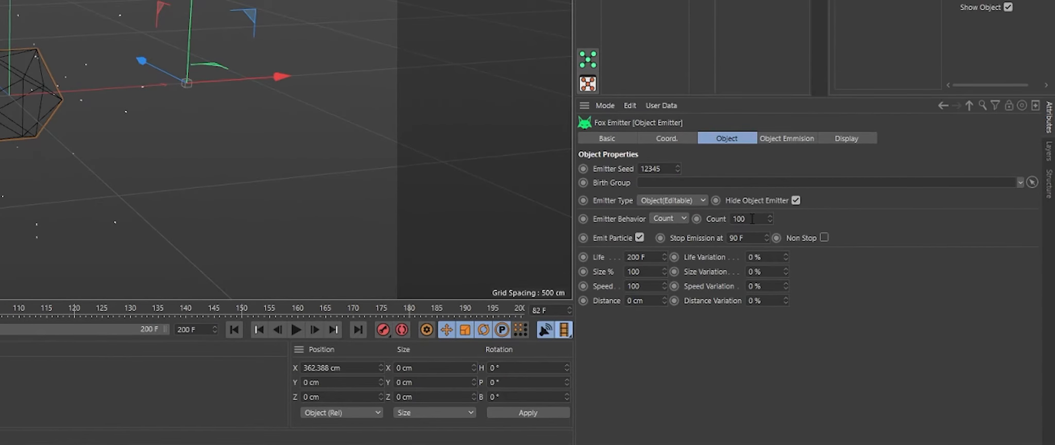
Set the Object Emitter's Count to 1000 and its Life to 70 F.
{"action": "left_click", "coordinate": [752, 219]}
{"action": "type", "text": "0"}
{"action": "key", "text": "Tab"}
{"action": "key", "text": "Tab"}
{"action": "type", "text": "70"}
{"action": "key", "text": "Return"}
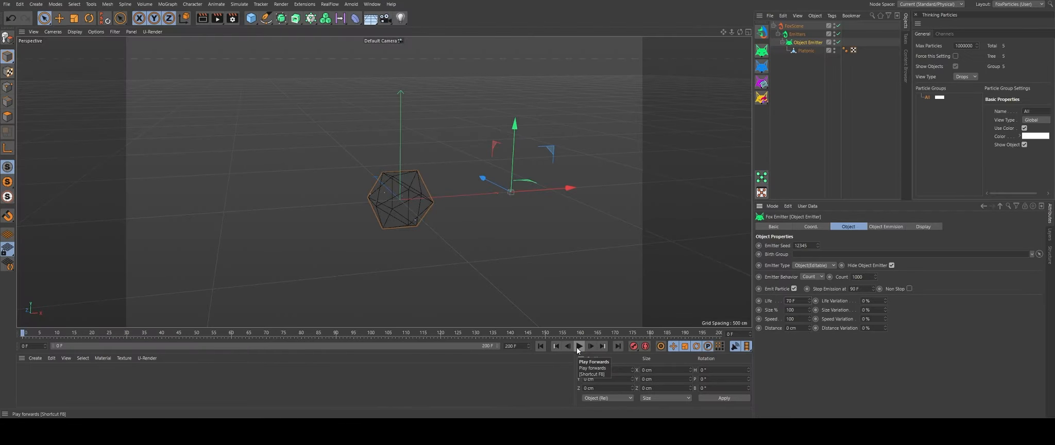
Play and pause the simulation to check the number of emitted particles in the Thinking Particles settings.
{"action": "left_click", "coordinate": [578, 349]}
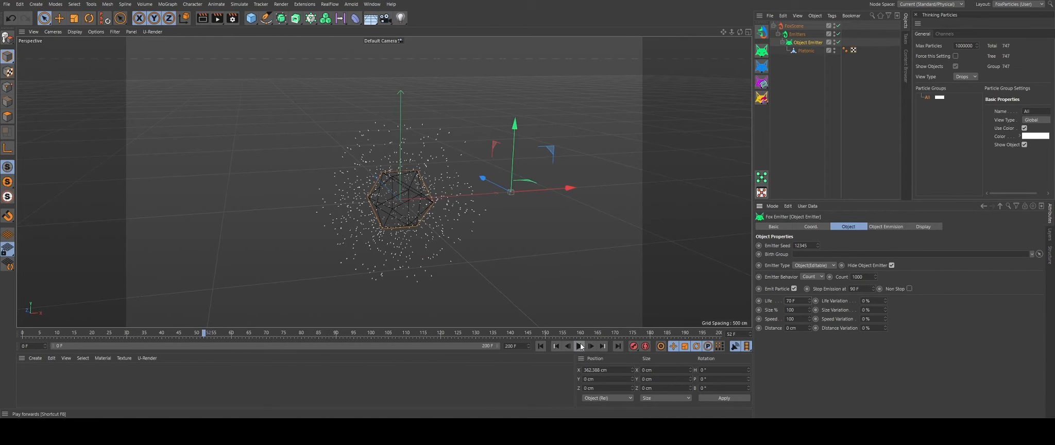
{"action": "left_click", "coordinate": [579, 346]}
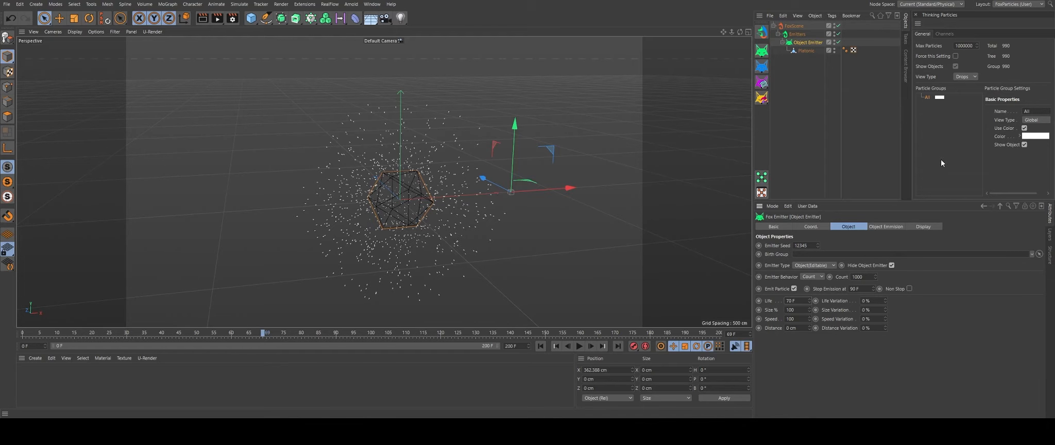
{"action": "left_click", "coordinate": [579, 346]}
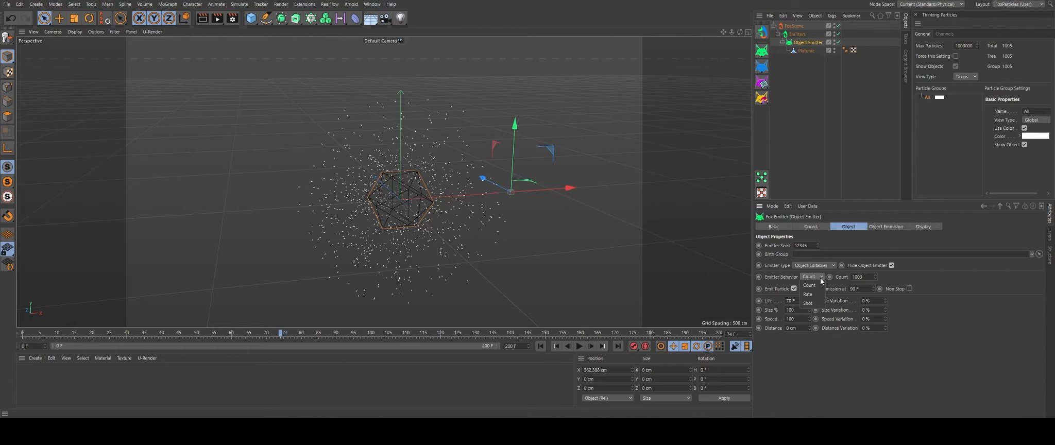
Change the Emitter Behavior to Rate and play the simulation from the start.
{"action": "left_click", "coordinate": [808, 294]}
{"action": "left_click", "coordinate": [540, 346]}
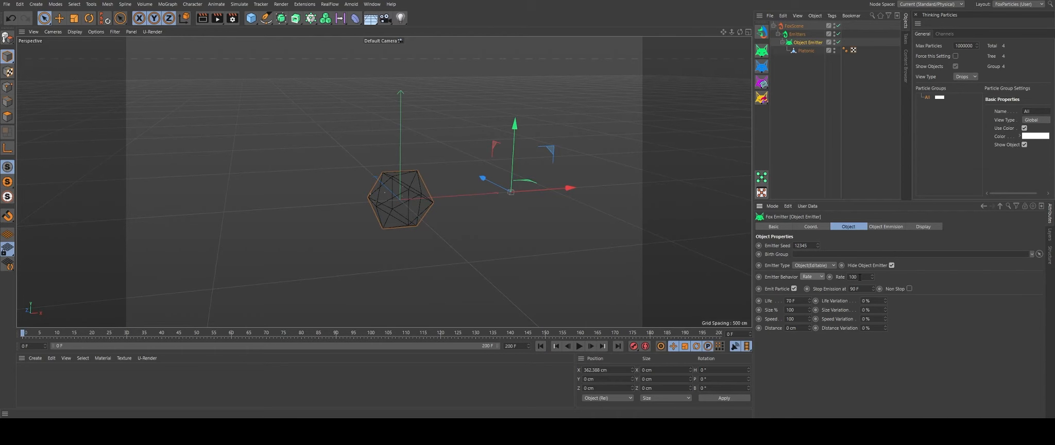
{"action": "left_click", "coordinate": [580, 345]}
Set the emission Rate to 1000 and replay the simulation from the start.
{"action": "left_click_drag", "start_coordinate": [860, 277], "coordinate": [825, 277]}
{"action": "type", "text": "1000"}
{"action": "left_click", "coordinate": [540, 346]}
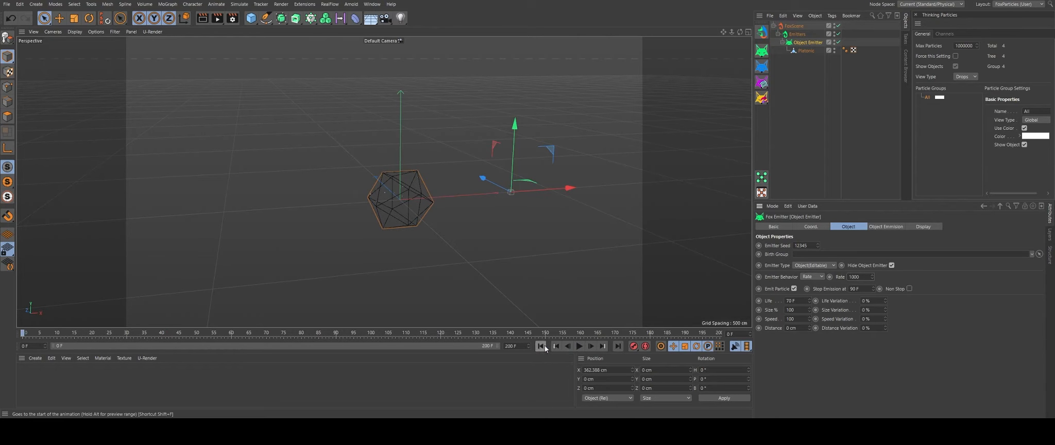
{"action": "left_click", "coordinate": [579, 346]}
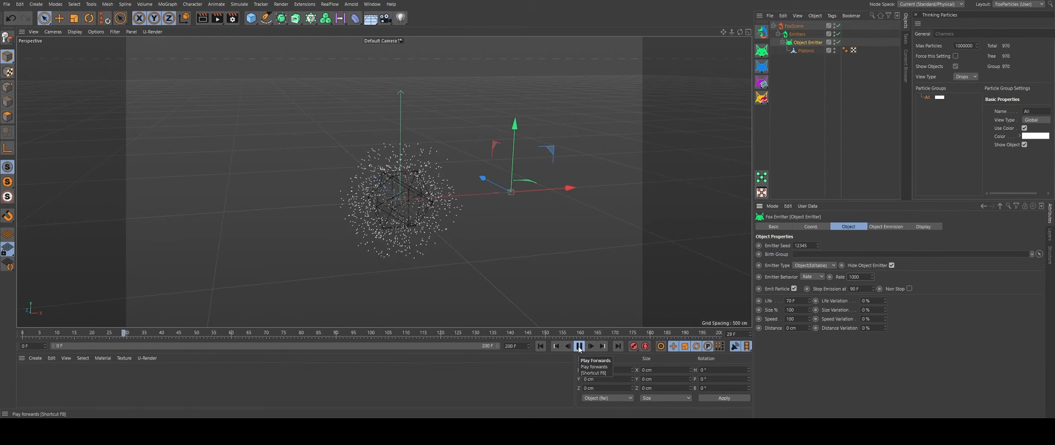
Play and pause the simulation to check the particle totals, and return to the start frame.
{"action": "left_click", "coordinate": [578, 345]}
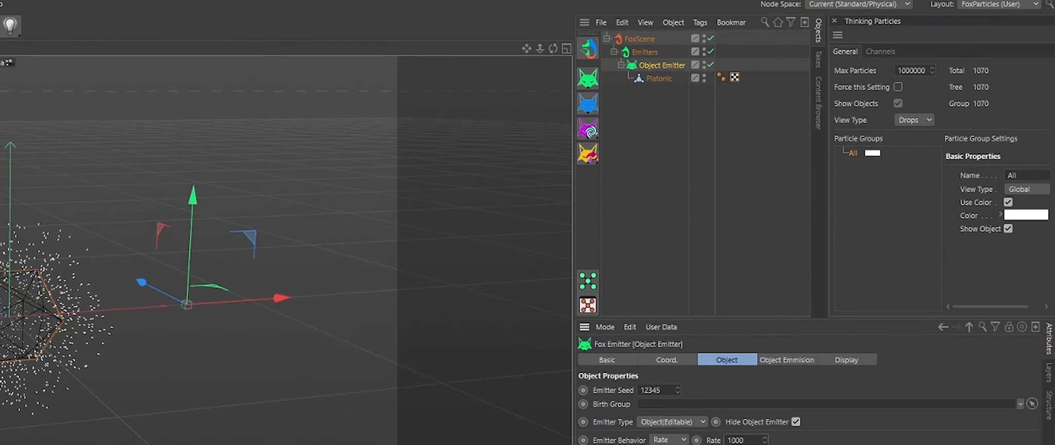
{"action": "key", "text": "F8"}
{"action": "key", "text": "F8"}
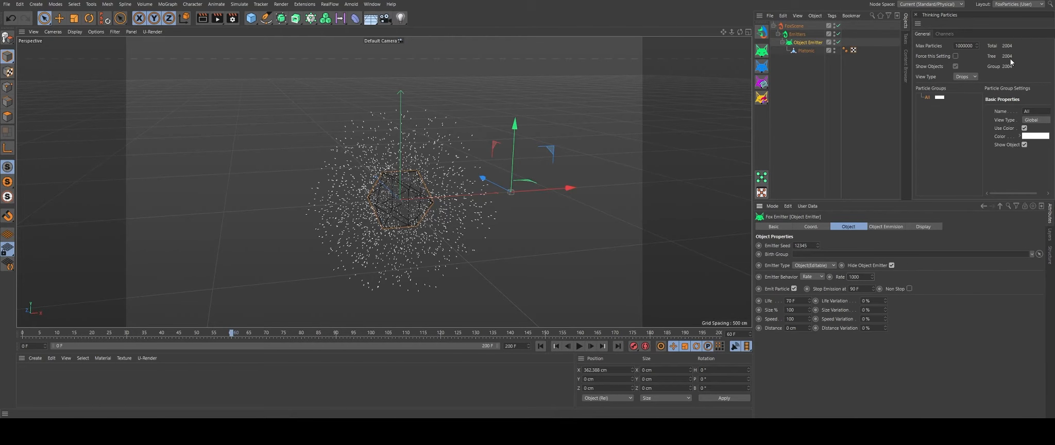
{"action": "left_click", "coordinate": [540, 345]}
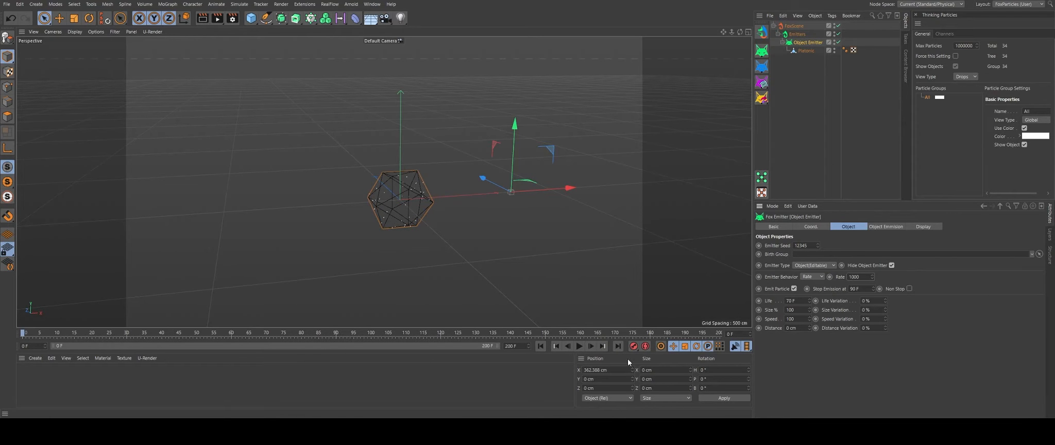
Change the Object Emitter's Emitter Behavior to Shot and reset the simulation to the start frame.
{"action": "left_click", "coordinate": [813, 277]}
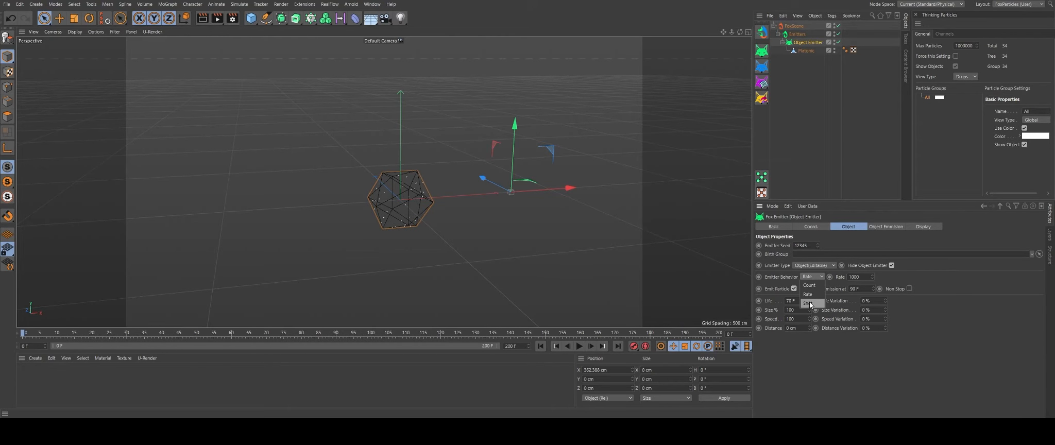
{"action": "left_click", "coordinate": [580, 346]}
{"action": "left_click", "coordinate": [556, 346]}
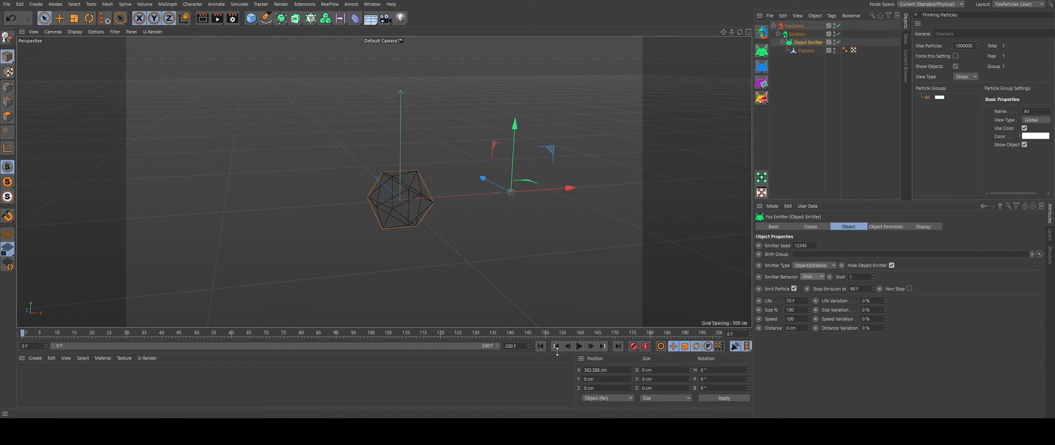
Step the simulation forward frame by frame to examine how many particles the Shot behavior emits.
{"action": "left_click", "coordinate": [592, 346]}
{"action": "left_click", "coordinate": [592, 346]}
{"action": "left_click", "coordinate": [592, 346]}
{"action": "left_click", "coordinate": [591, 346]}
{"action": "left_click", "coordinate": [592, 347]}
{"action": "left_click", "coordinate": [591, 346]}
{"action": "left_click", "coordinate": [592, 347]}
{"action": "left_click", "coordinate": [591, 347]}
{"action": "left_click", "coordinate": [593, 346]}
Toggle Emit Particle off and on while replaying the simulation to test its effect on emission.
{"action": "left_click", "coordinate": [794, 288]}
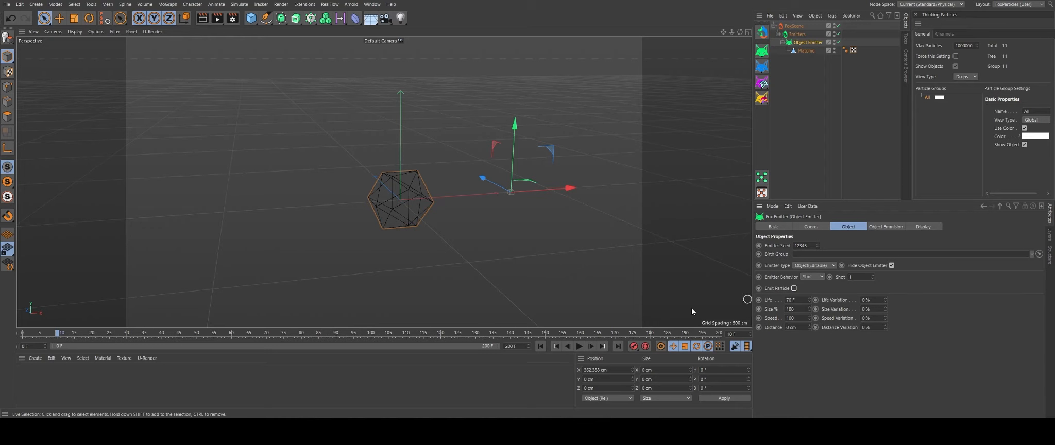
{"action": "left_click", "coordinate": [580, 346]}
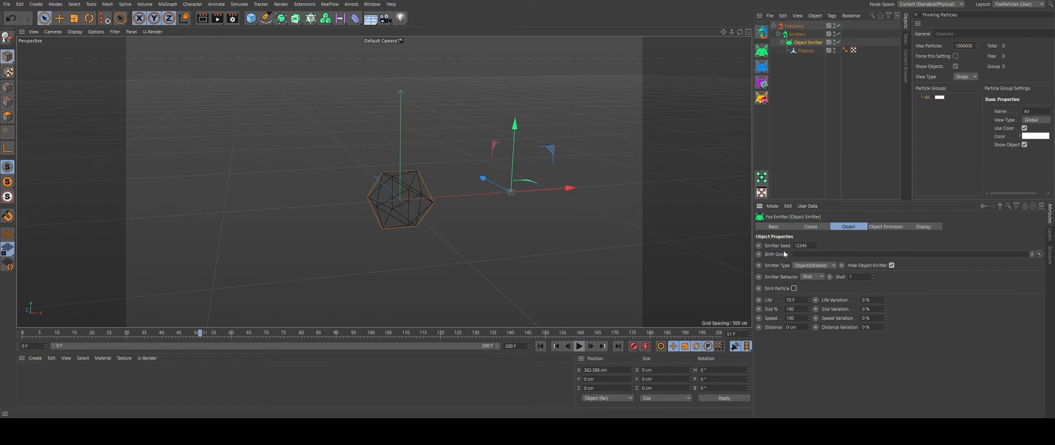
{"action": "left_click", "coordinate": [794, 288]}
{"action": "left_click", "coordinate": [578, 346]}
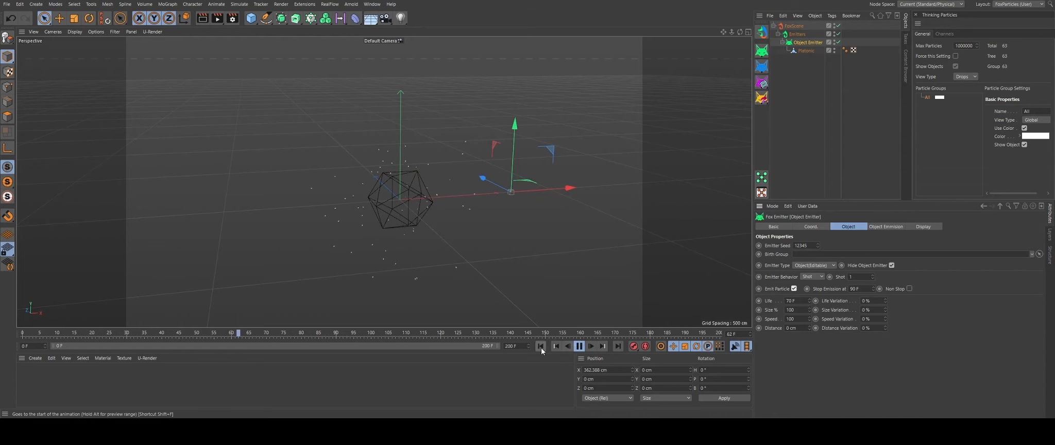
{"action": "left_click", "coordinate": [540, 346]}
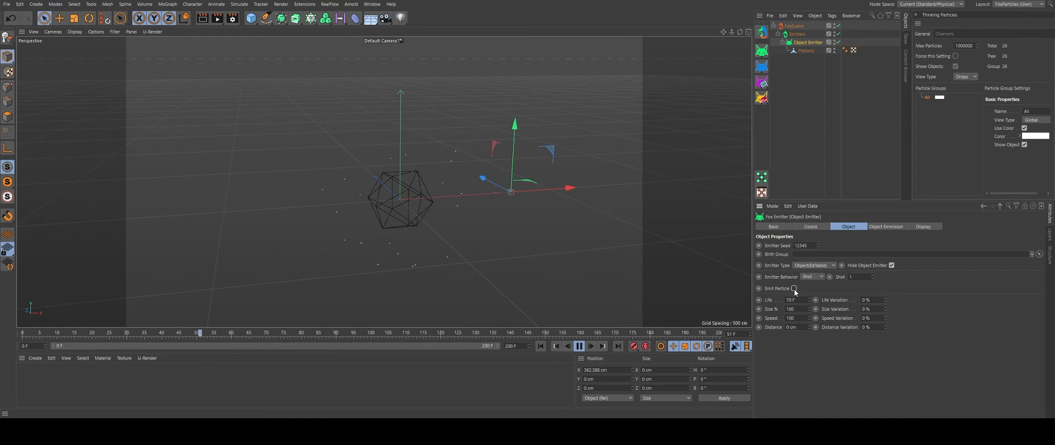
{"action": "left_click", "coordinate": [794, 289]}
{"action": "left_click", "coordinate": [794, 289]}
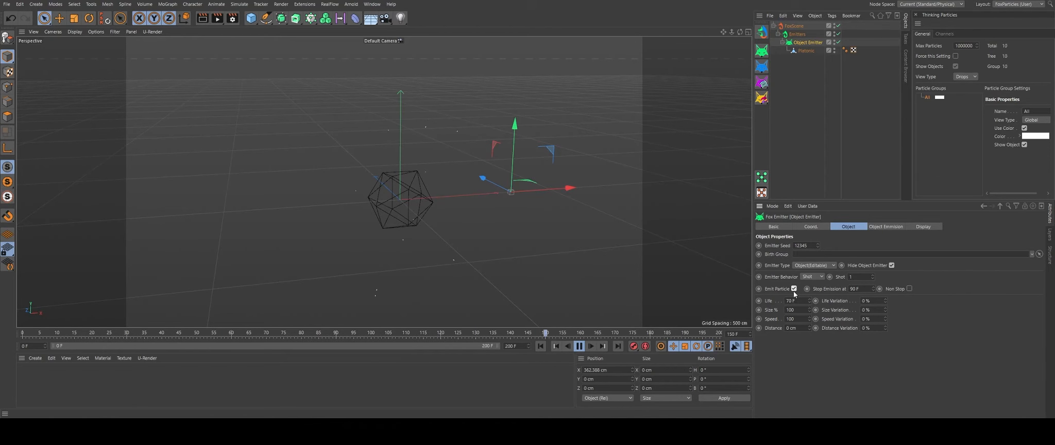
{"action": "left_click", "coordinate": [793, 291]}
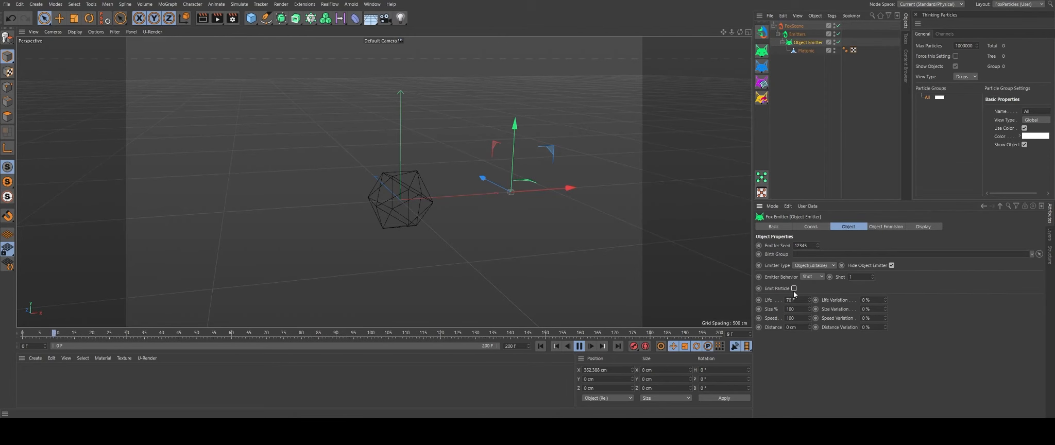
{"action": "left_click", "coordinate": [793, 290]}
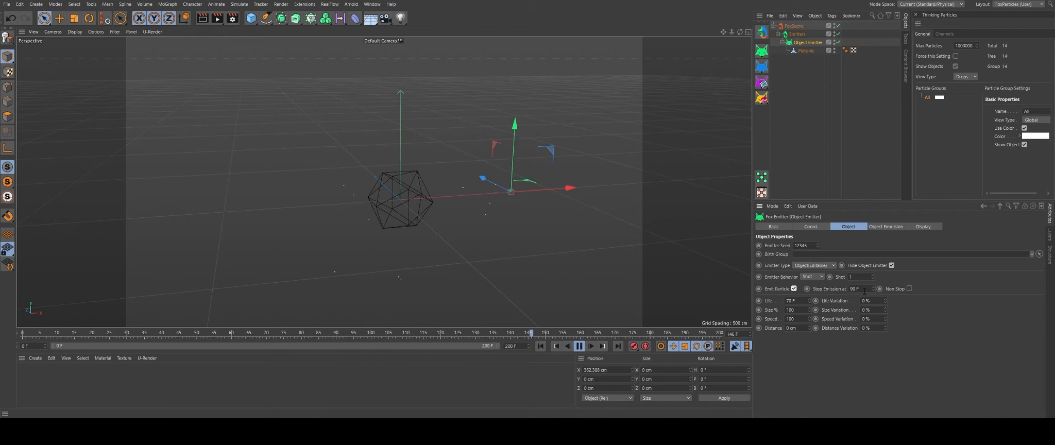
Set the emitter's Stop Emission at to 150 F with Non Stop enabled, and extend the timeline to 1000 F.
{"action": "left_click", "coordinate": [858, 291]}
{"action": "type", "text": "1"}
{"action": "double_click", "coordinate": [510, 346]}
{"action": "type", "text": "1000"}
{"action": "key", "text": "Return"}
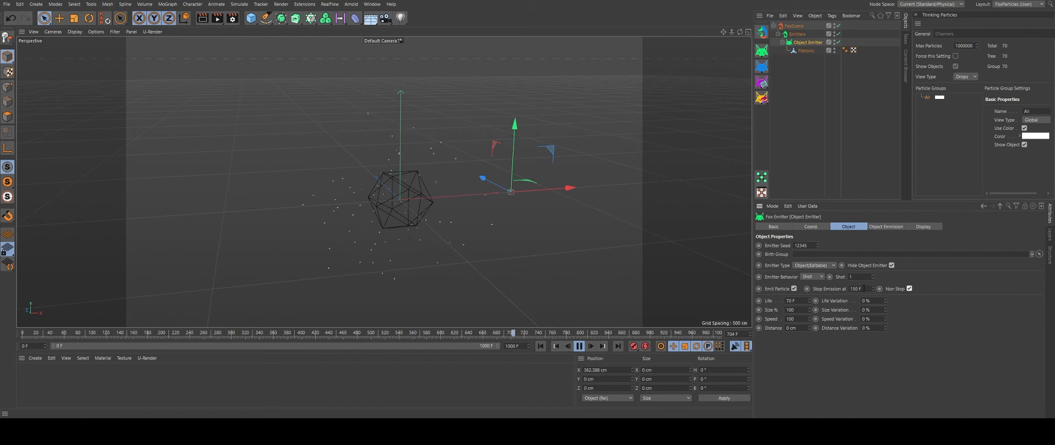
Toggle Emit Particle off and on during playback, and disable Non Stop.
{"action": "left_click", "coordinate": [794, 288]}
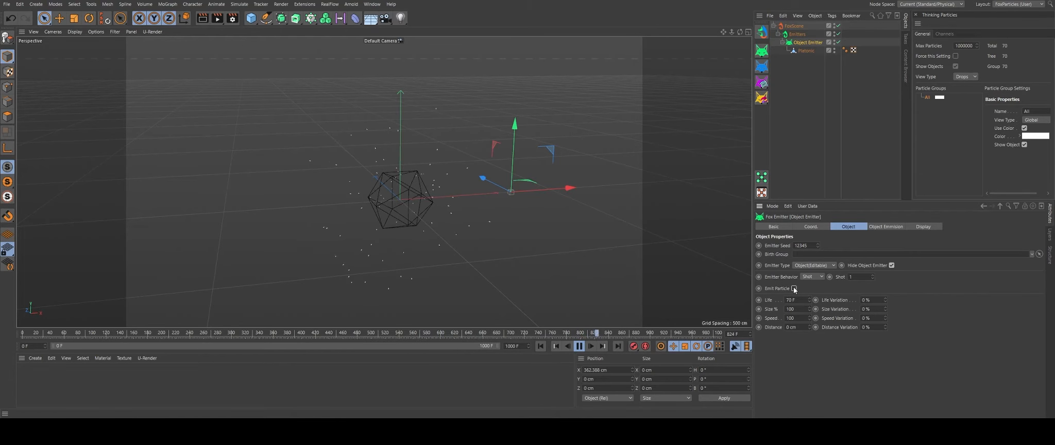
{"action": "left_click", "coordinate": [793, 289]}
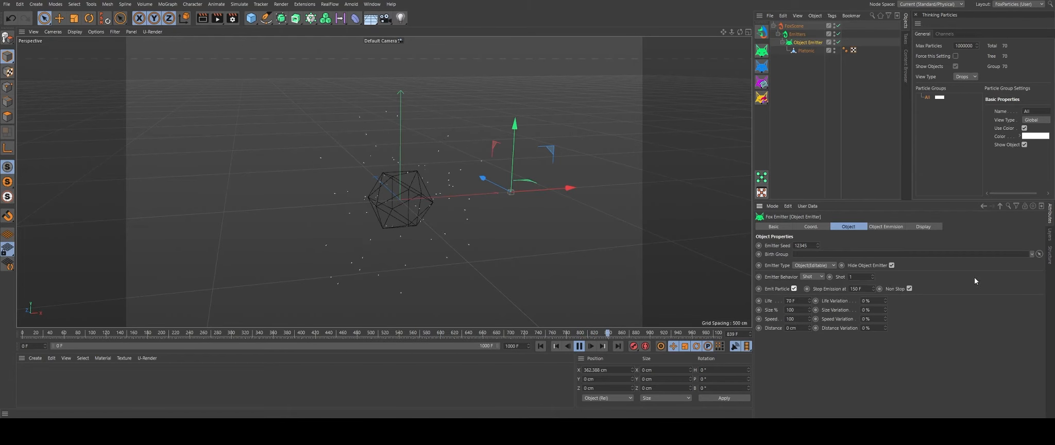
{"action": "left_click", "coordinate": [909, 289]}
Stop playback at the start frame and set the timeline's end to 200 F.
{"action": "left_click", "coordinate": [580, 346]}
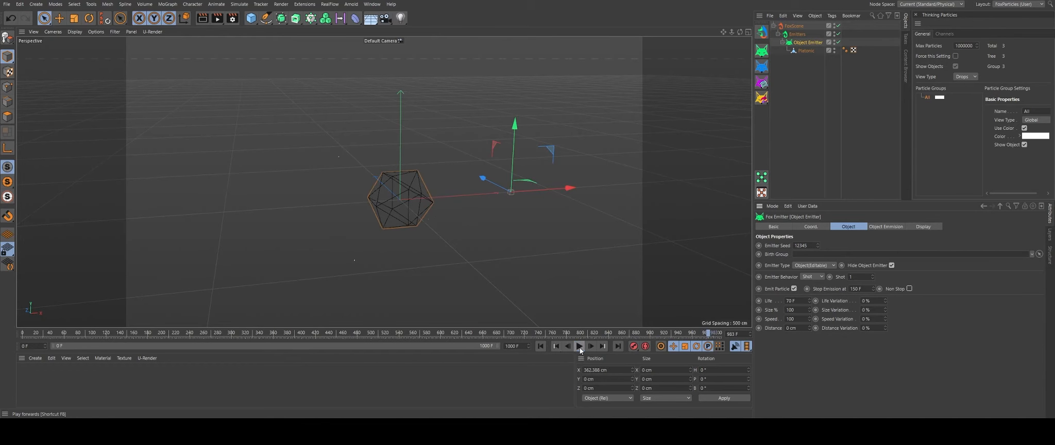
{"action": "left_click", "coordinate": [541, 346]}
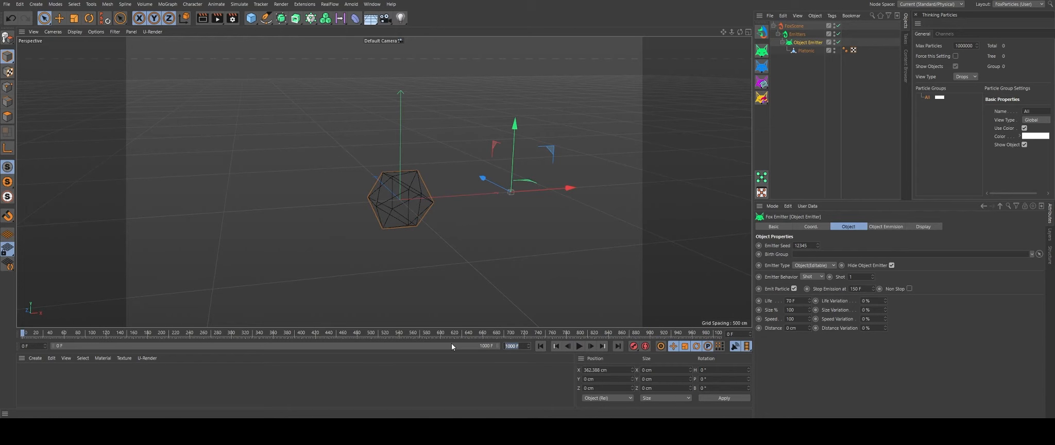
{"action": "type", "text": "200"}
{"action": "key", "text": "Return"}
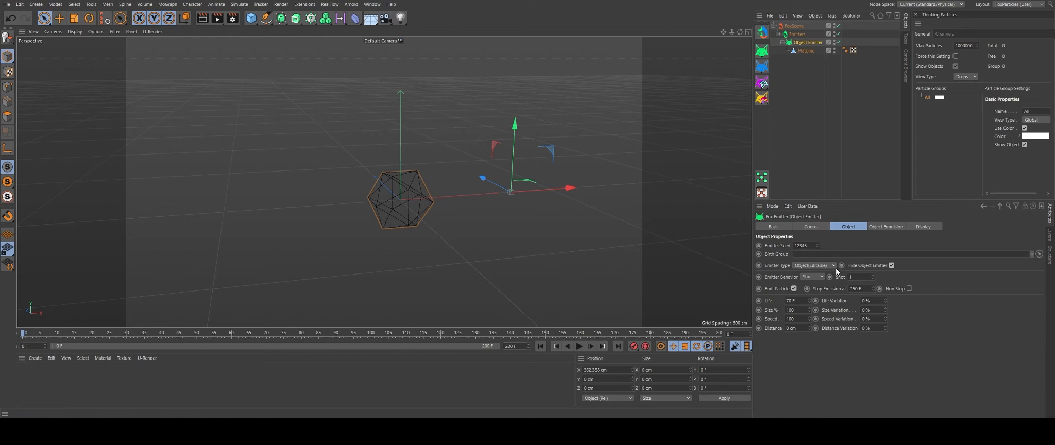
Change the Emitter Behavior to Count, and play and pause the simulation.
{"action": "left_click", "coordinate": [811, 276]}
{"action": "left_click", "coordinate": [808, 286]}
{"action": "left_click", "coordinate": [578, 347]}
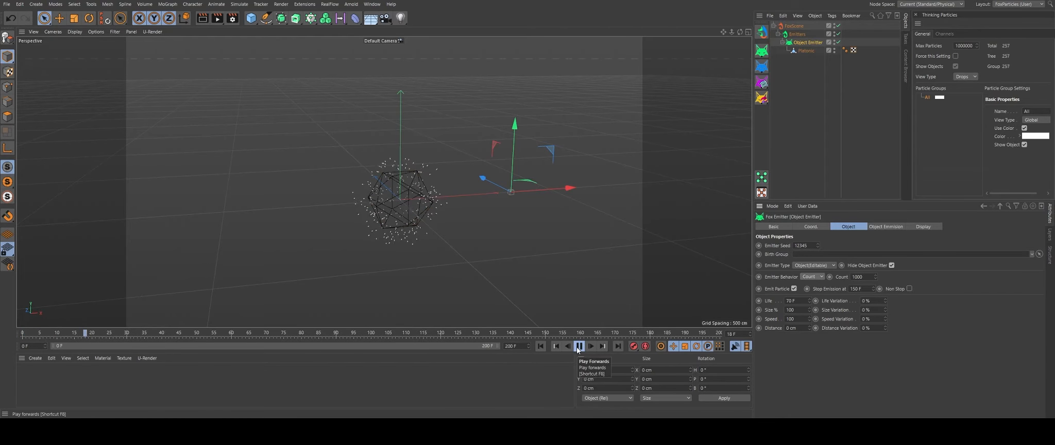
{"action": "left_click", "coordinate": [579, 347]}
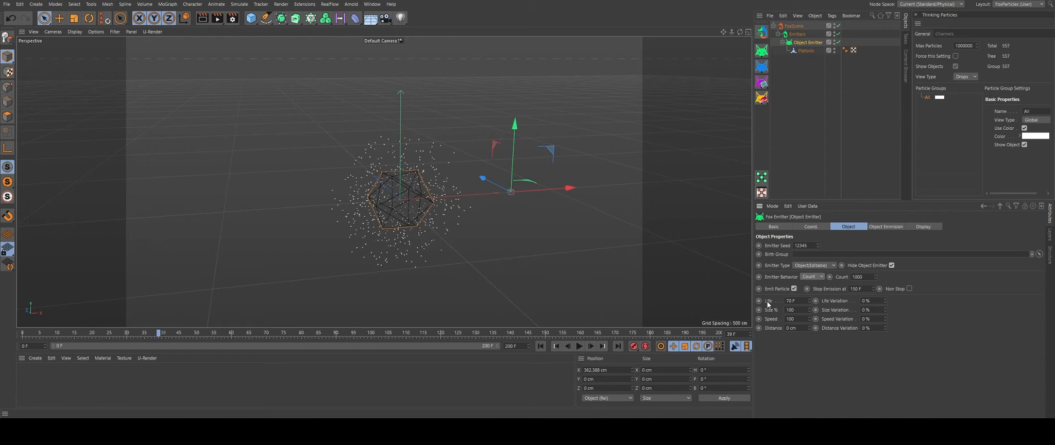
Set the Life Variation to 100 % and replay the simulation from the start.
{"action": "left_click_drag", "start_coordinate": [886, 300], "coordinate": [899, 196]}
{"action": "left_click", "coordinate": [540, 346]}
{"action": "left_click", "coordinate": [579, 346]}
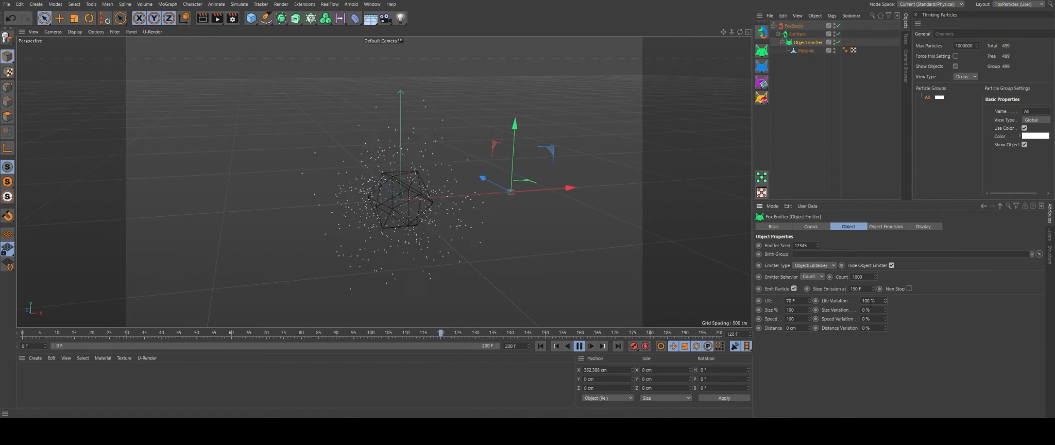
Reset the Life Variation to 0 %, set the Size Variation to 100 %, and pause the simulation.
{"action": "right_click", "coordinate": [886, 300]}
{"action": "left_click_drag", "start_coordinate": [886, 310], "coordinate": [900, 171]}
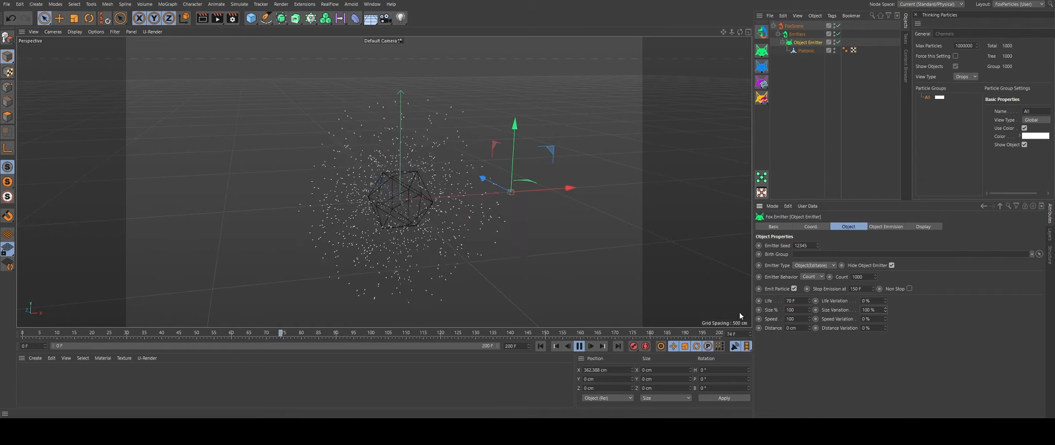
{"action": "left_click", "coordinate": [579, 346]}
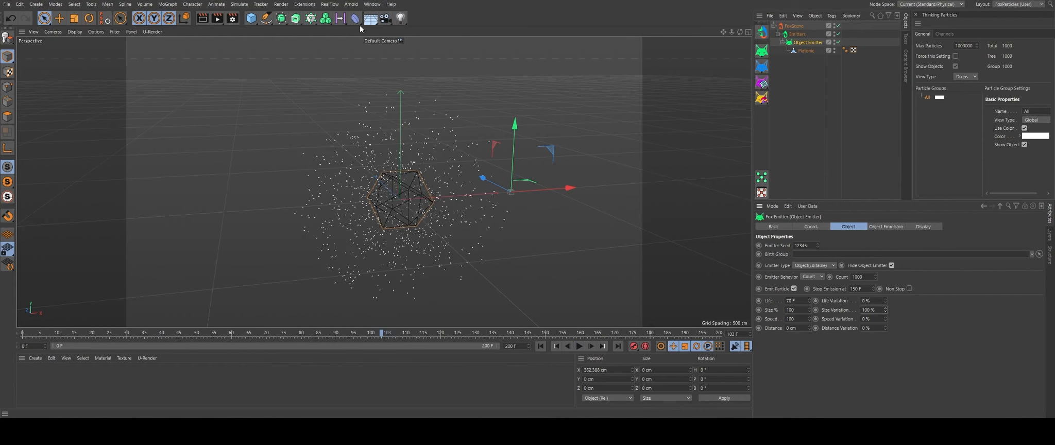
Add a cube at the origin and scale it down uniformly to about 18.6 cm.
{"action": "left_click", "coordinate": [251, 19]}
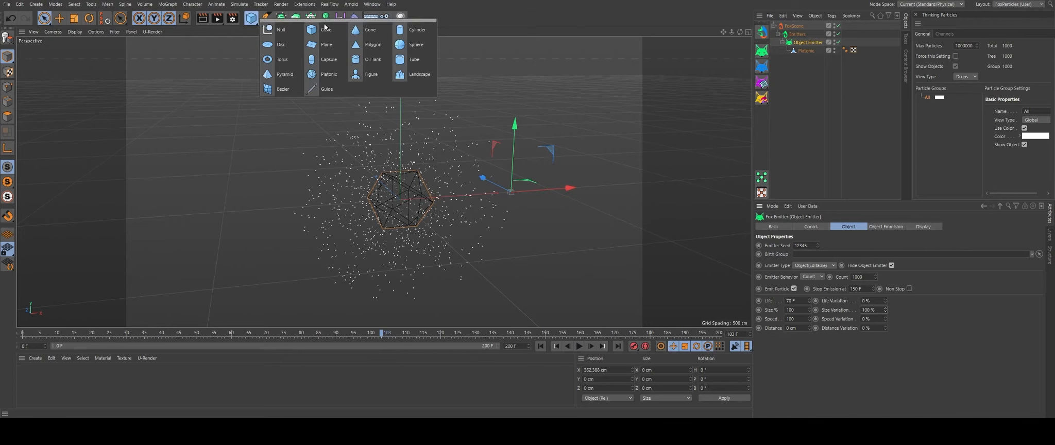
{"action": "left_click", "coordinate": [328, 31]}
{"action": "left_click", "coordinate": [74, 18]}
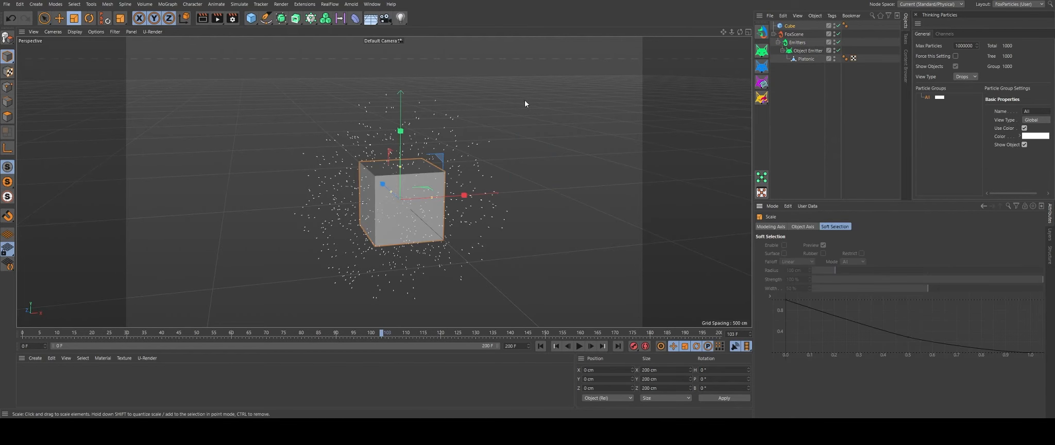
{"action": "left_click_drag", "start_coordinate": [524, 100], "coordinate": [348, 237]}
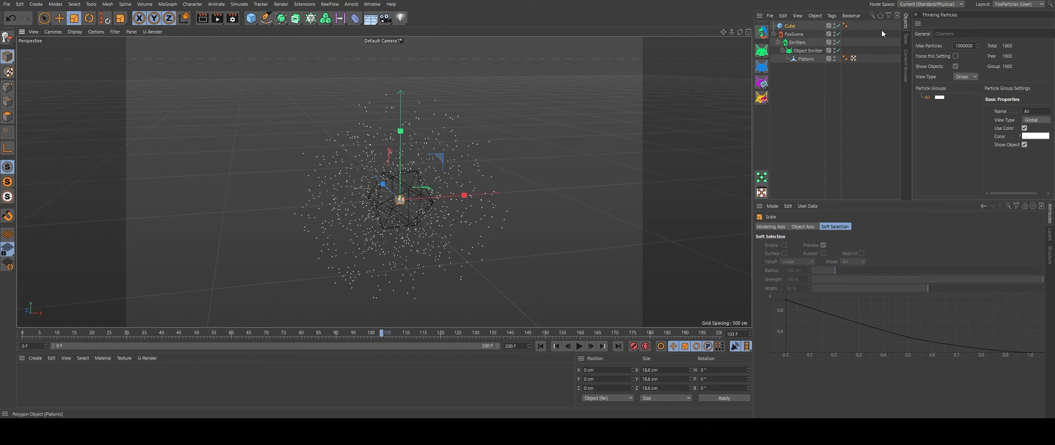
Place the cube under a new Cloner and set the Cloner's Mode to Object.
{"action": "left_click", "coordinate": [312, 19], "text": "alt"}
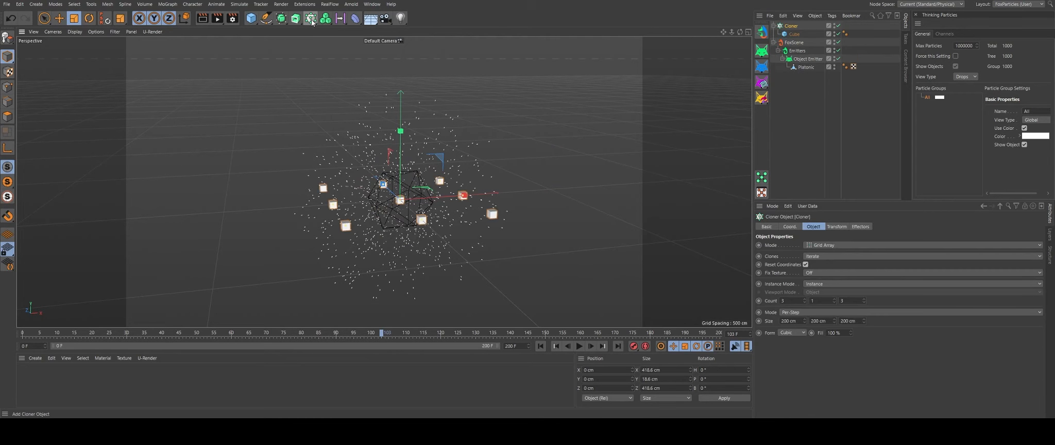
{"action": "left_click", "coordinate": [831, 244]}
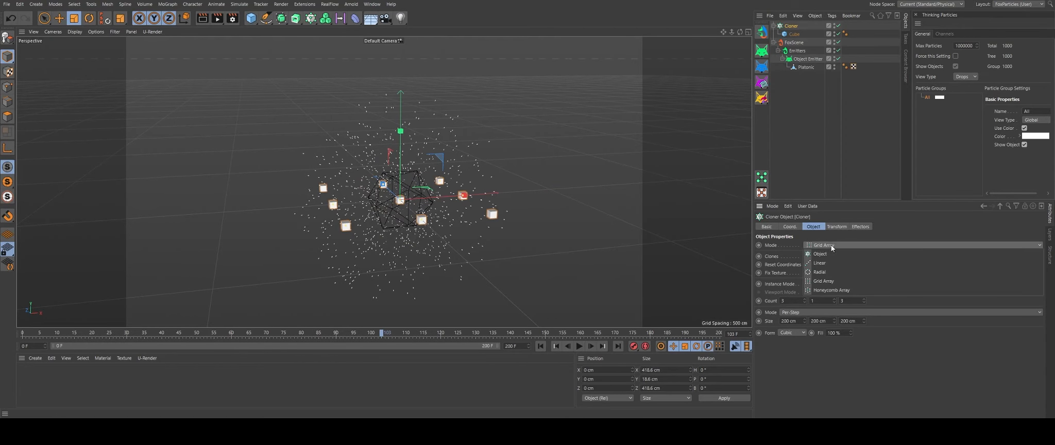
{"action": "left_click", "coordinate": [829, 255]}
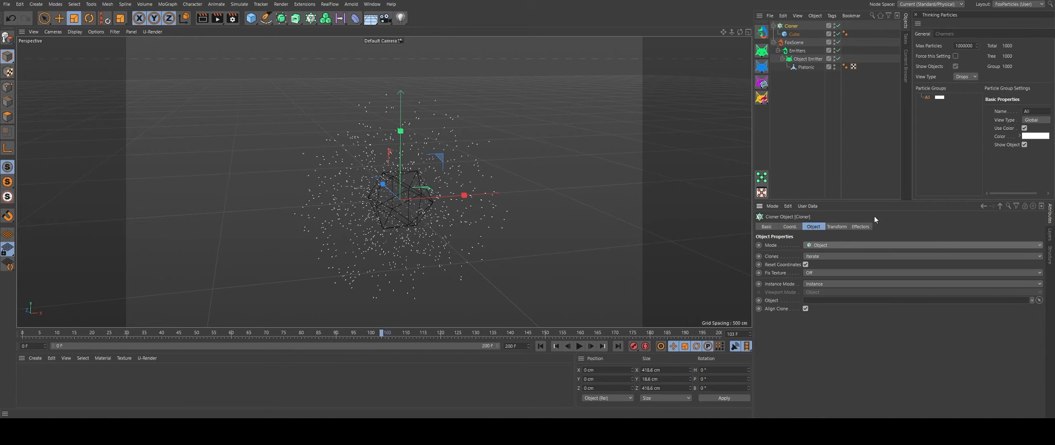
Try to assign the Object Emitter as the Cloner's distribution object, dismissing the warnings.
{"action": "left_click_drag", "start_coordinate": [807, 58], "coordinate": [837, 302]}
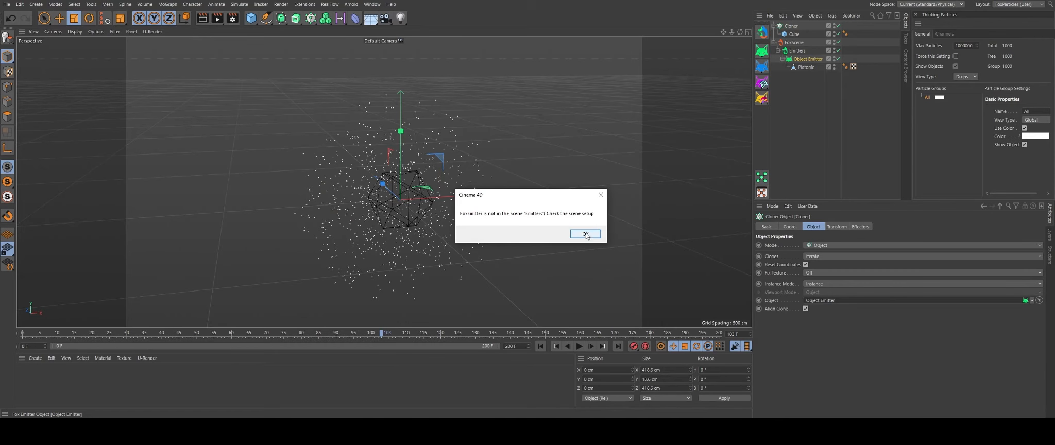
{"action": "left_click", "coordinate": [588, 235]}
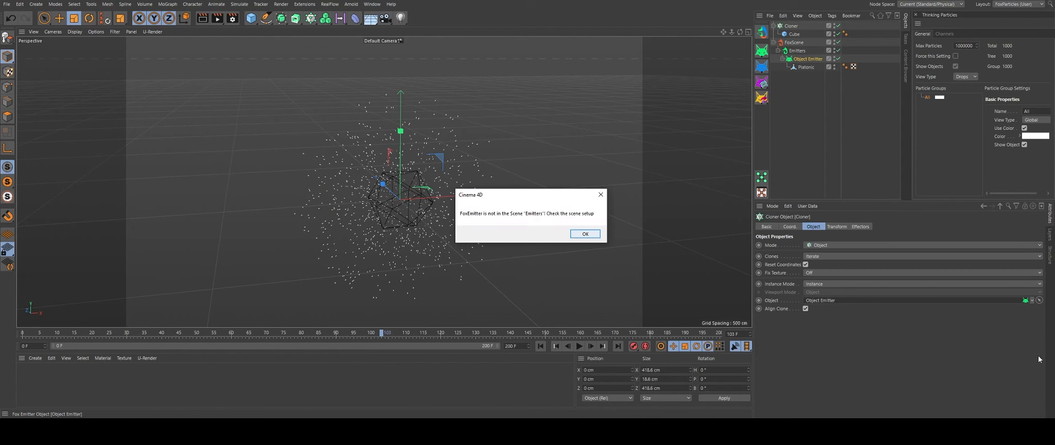
{"action": "left_click", "coordinate": [585, 235]}
{"action": "left_click", "coordinate": [585, 233]}
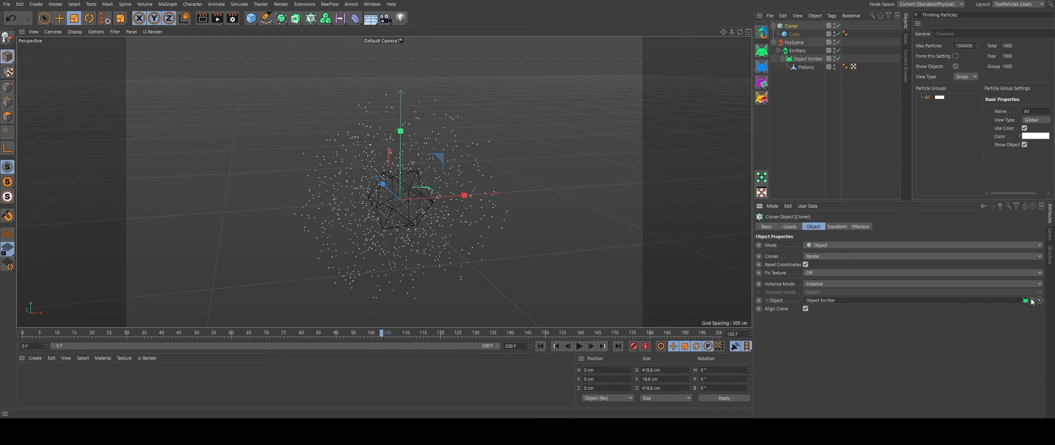
Clear the Cloner's Object link, dismiss the warnings, and select the Object Emitter.
{"action": "left_click", "coordinate": [1032, 300]}
{"action": "left_click", "coordinate": [1024, 308]}
{"action": "left_click", "coordinate": [578, 231]}
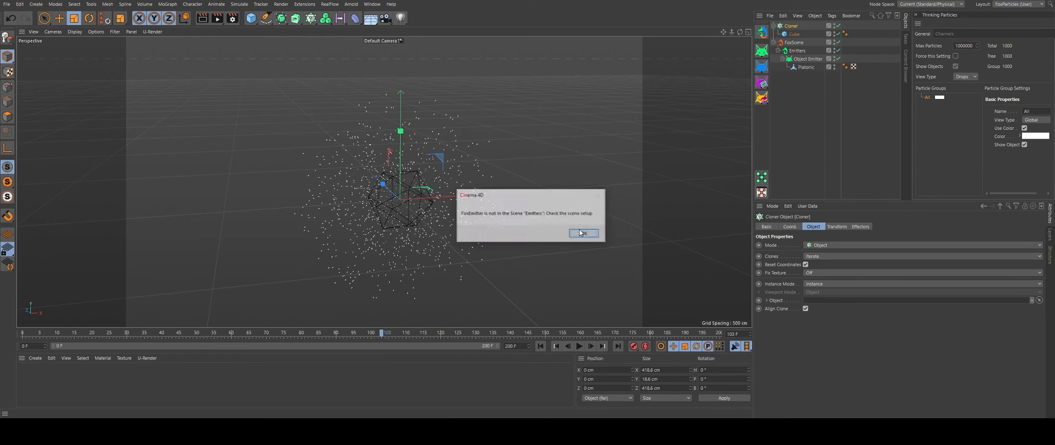
{"action": "left_click", "coordinate": [580, 231]}
{"action": "left_click", "coordinate": [639, 222]}
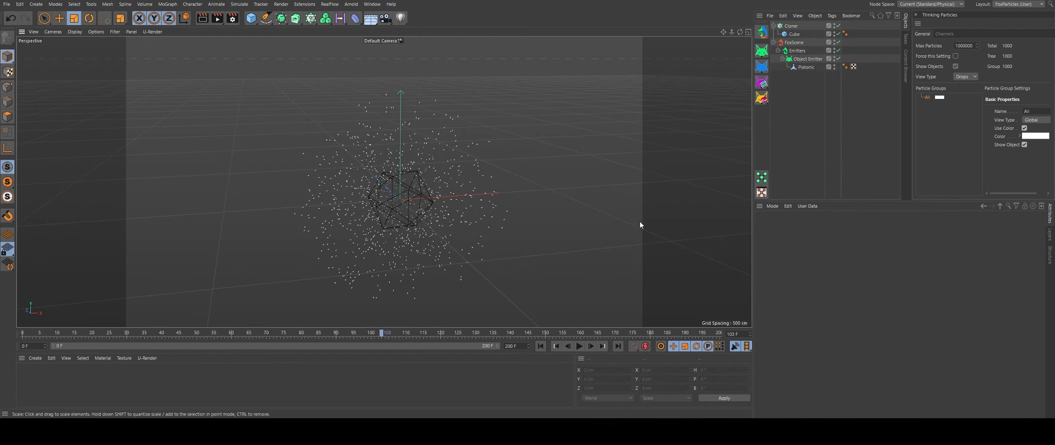
{"action": "left_click", "coordinate": [807, 59]}
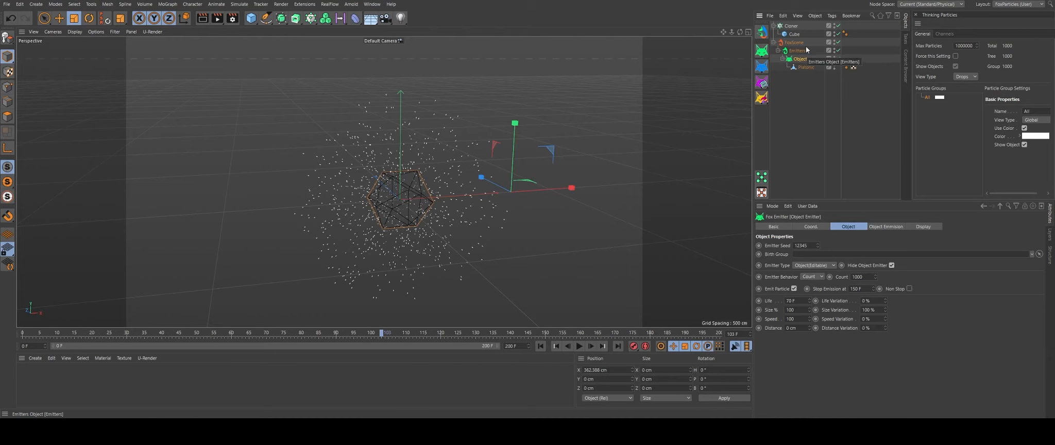
Link the All particle group as the Cloner's distribution Object and play the animation from the first frame.
{"action": "left_click", "coordinate": [791, 26]}
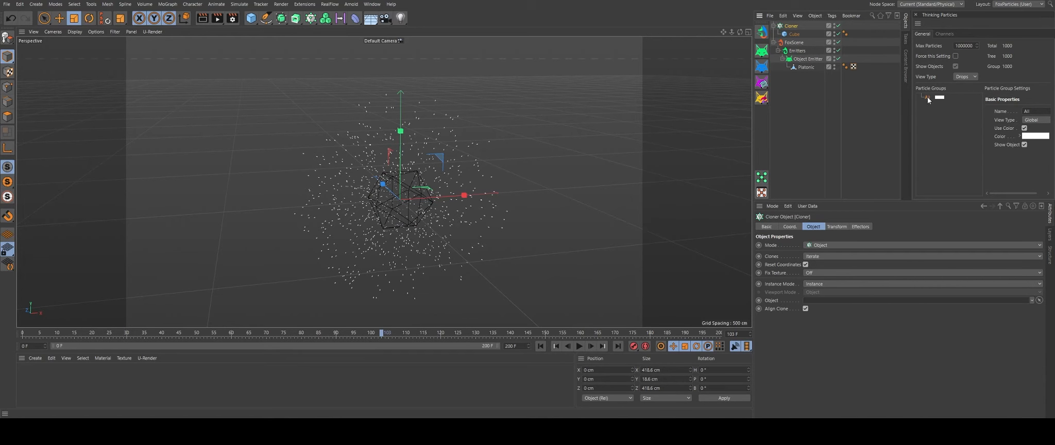
{"action": "left_click_drag", "start_coordinate": [927, 97], "coordinate": [840, 302]}
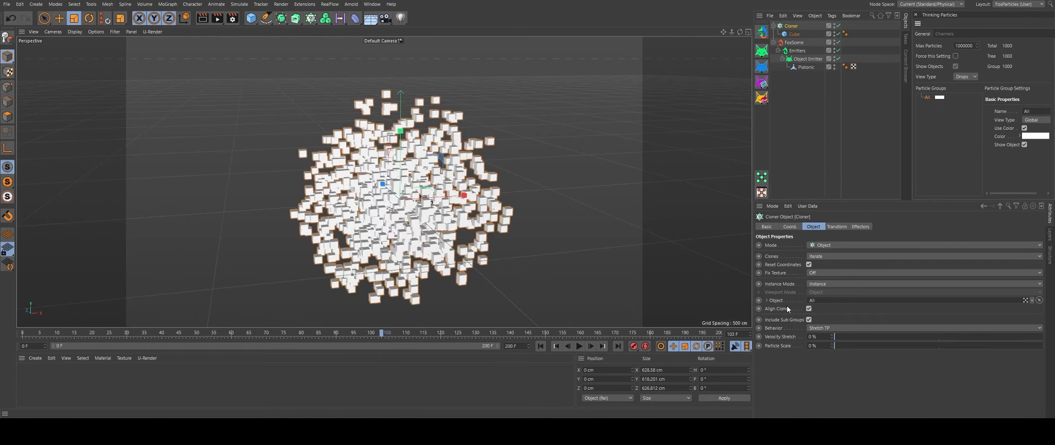
{"action": "left_click", "coordinate": [539, 346]}
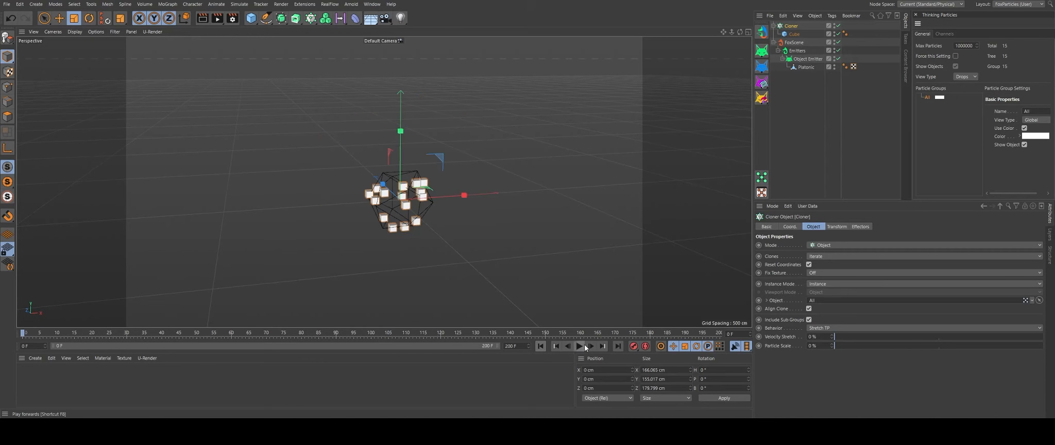
{"action": "left_click", "coordinate": [582, 347]}
{"action": "left_click", "coordinate": [580, 347]}
Set the Cloner's Instance Mode to Multi-Instance and replay the animation from the start.
{"action": "left_click", "coordinate": [824, 283]}
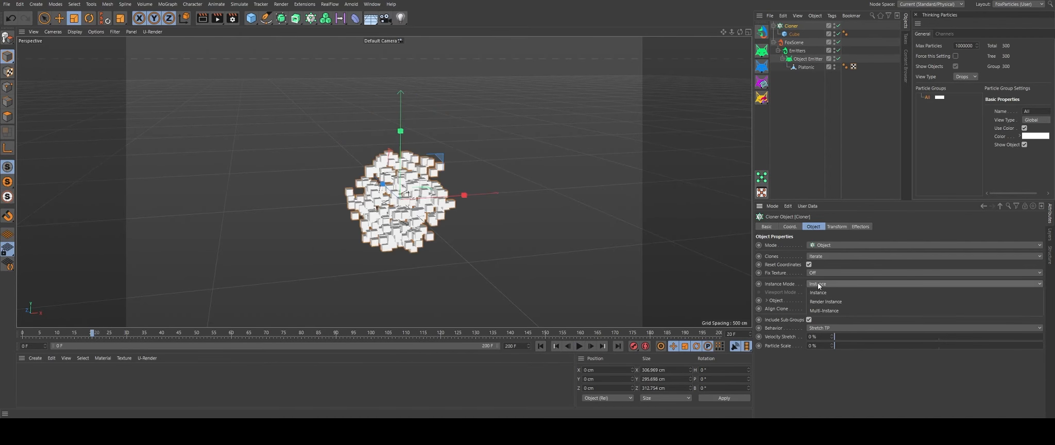
{"action": "left_click", "coordinate": [830, 312]}
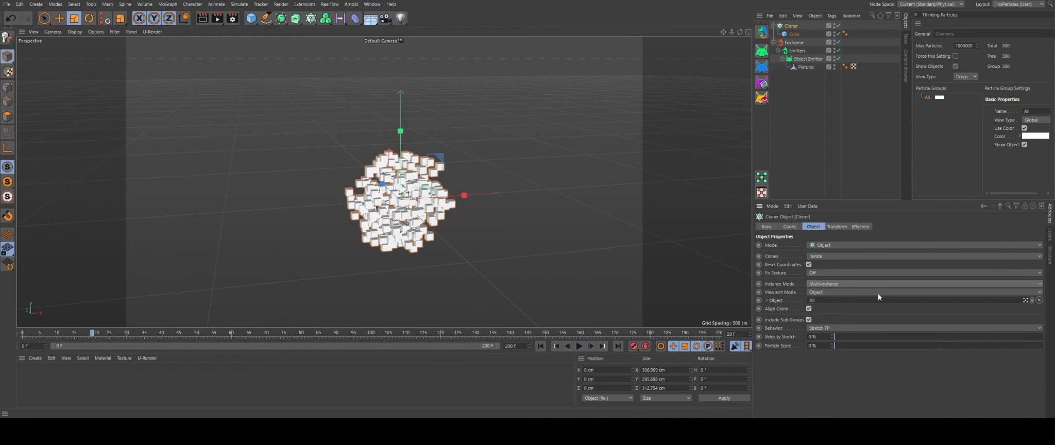
{"action": "left_click", "coordinate": [541, 347]}
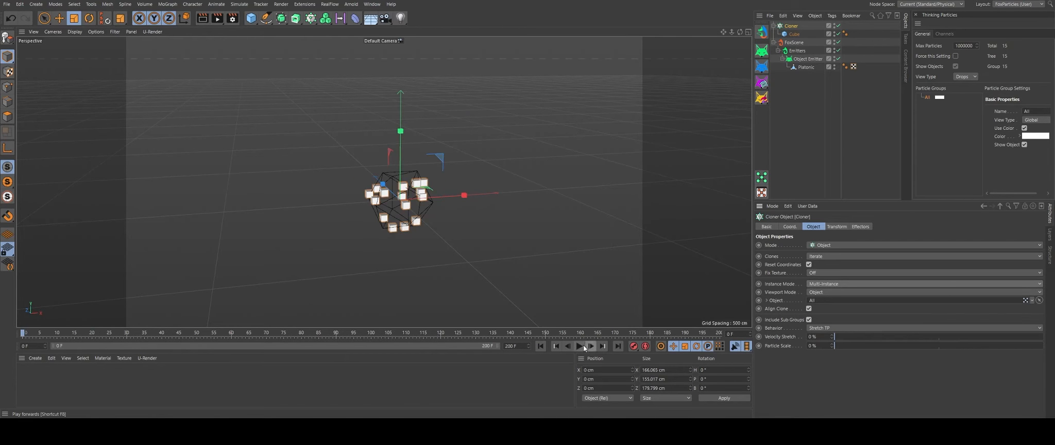
{"action": "left_click", "coordinate": [582, 346]}
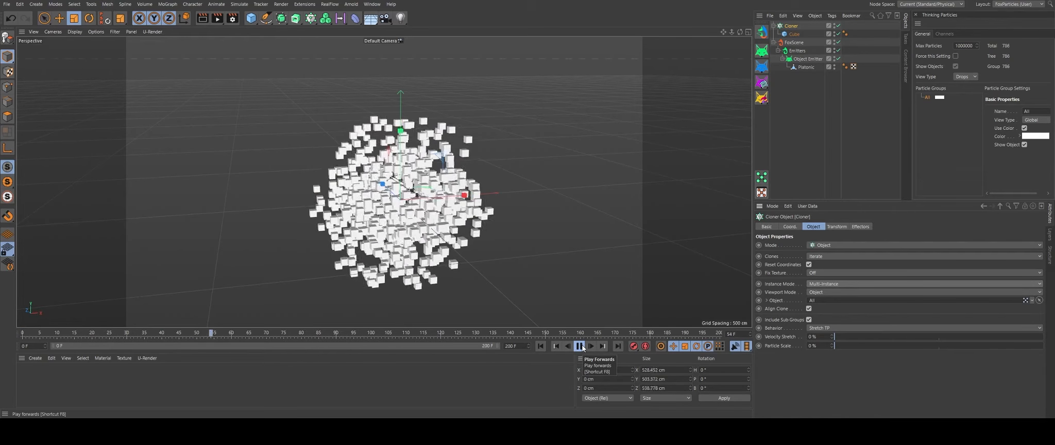
{"action": "left_click", "coordinate": [581, 346]}
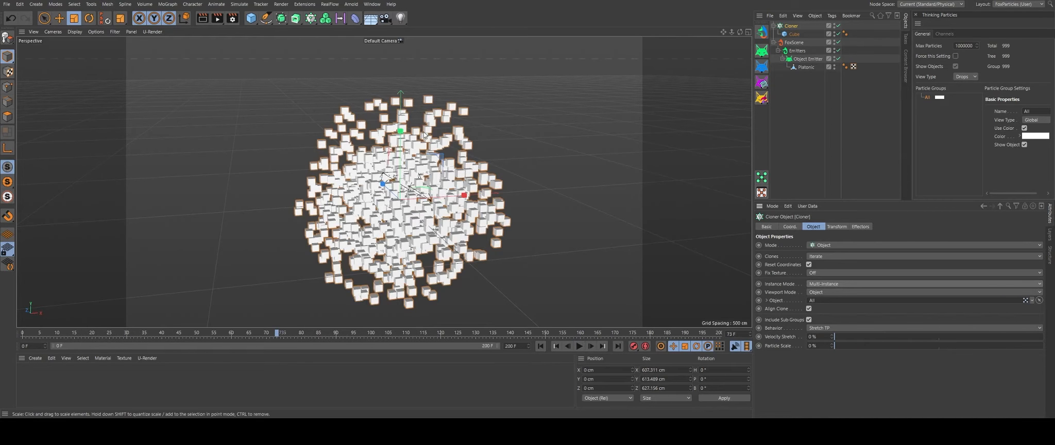
Examine how the Object Emitter's Size Variation affects the cloned cubes.
{"action": "left_click", "coordinate": [807, 59]}
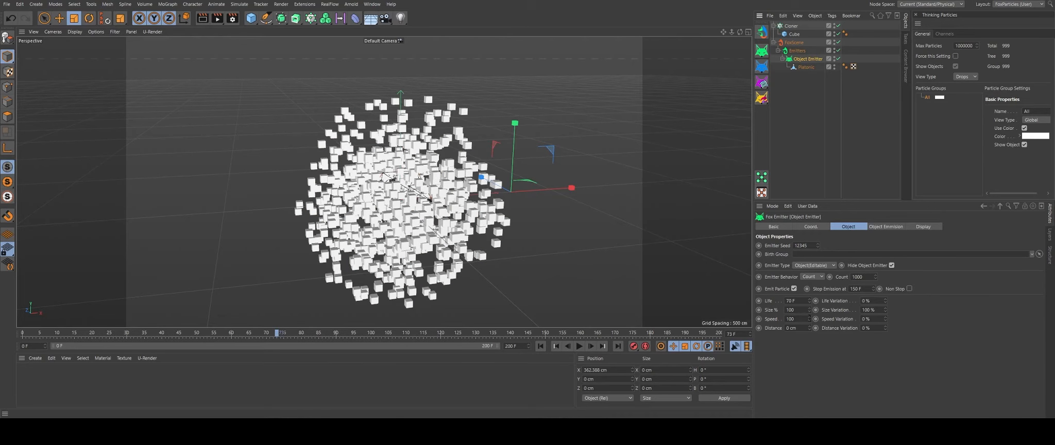
{"action": "left_click_drag", "start_coordinate": [886, 319], "coordinate": [911, 381]}
{"action": "key", "text": "shift+f"}
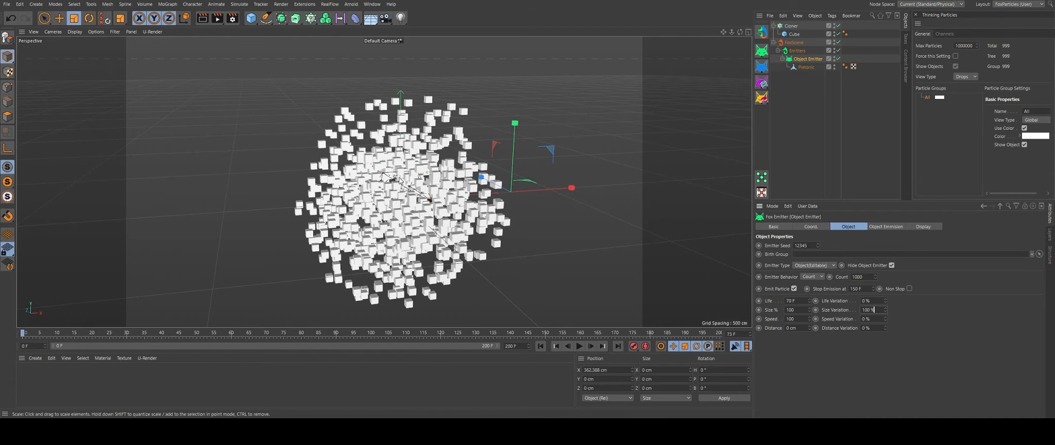
{"action": "scroll", "coordinate": [419, 112], "scroll_direction": "up", "scroll_amount": 5}
{"action": "scroll", "coordinate": [419, 113], "scroll_direction": "down", "scroll_amount": 8}
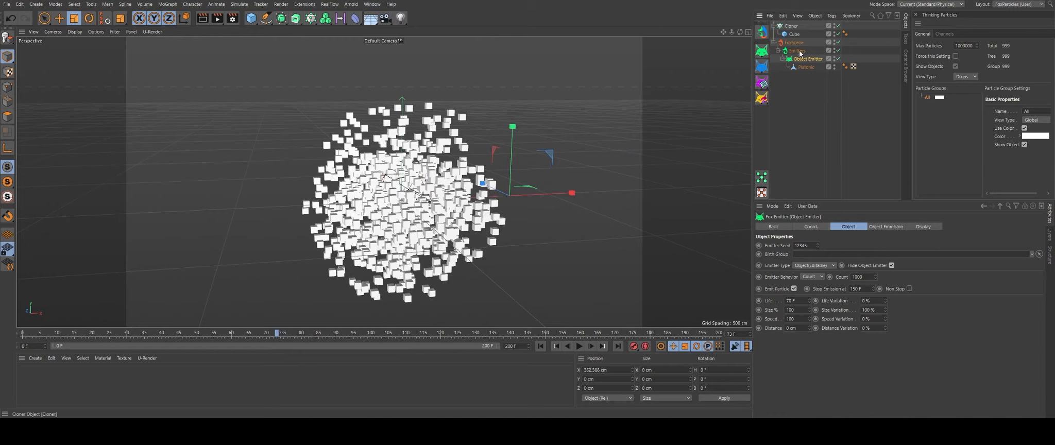
Set the Cloner's Particle Scale to 100% so the cubes follow the particle sizes.
{"action": "left_click", "coordinate": [791, 25]}
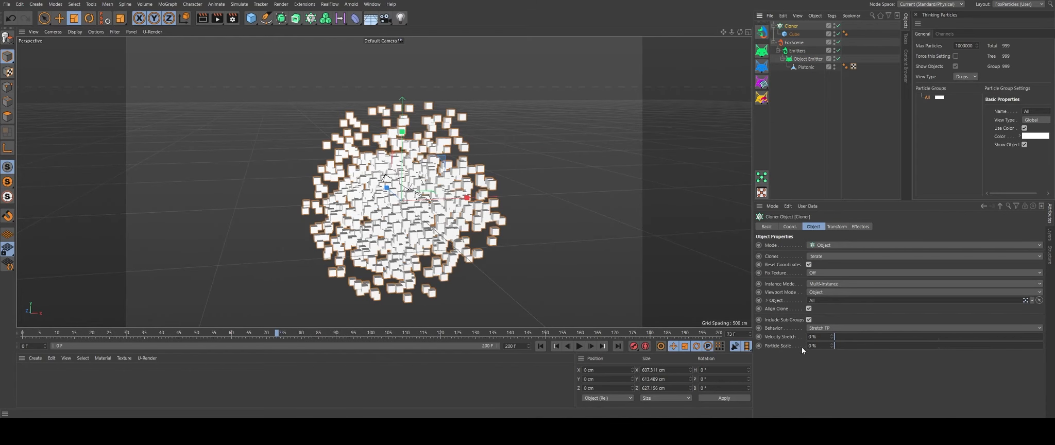
{"action": "left_click_drag", "start_coordinate": [842, 345], "coordinate": [1043, 346]}
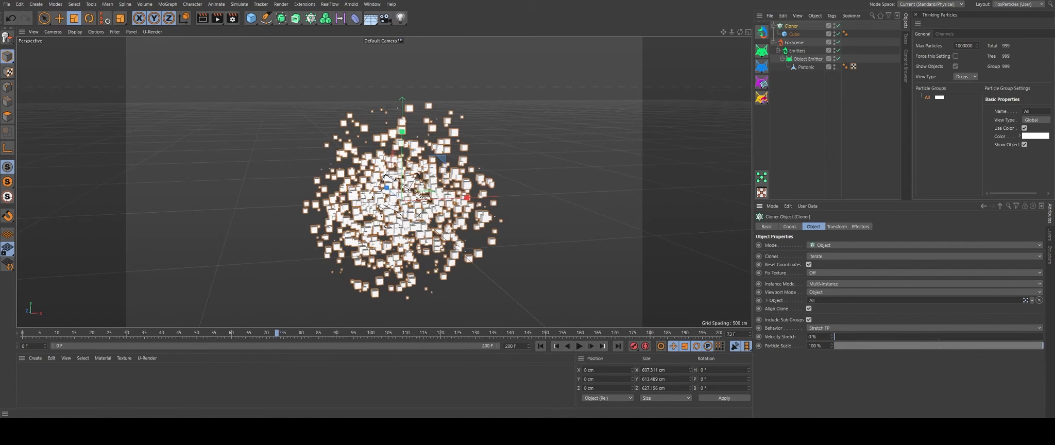
{"action": "scroll", "coordinate": [355, 210], "scroll_direction": "up", "scroll_amount": 8}
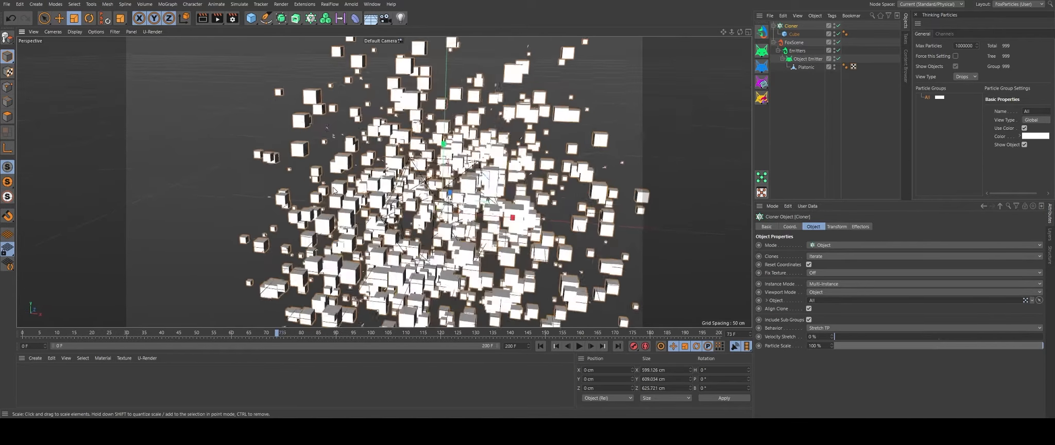
Set the Object Emitter's Size Variation to 65% and play the animation to check the cube sizes.
{"action": "left_click", "coordinate": [808, 59]}
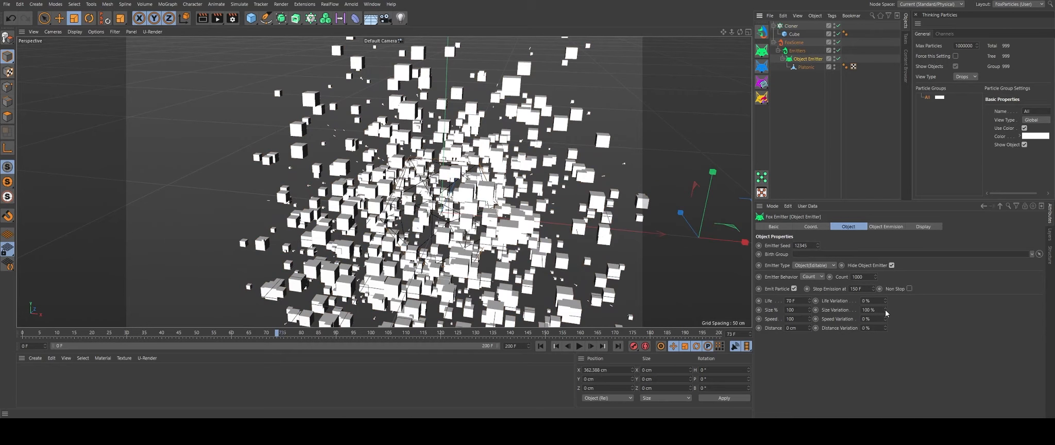
{"action": "left_click_drag", "start_coordinate": [885, 310], "coordinate": [885, 372]}
{"action": "left_click_drag", "start_coordinate": [470, 261], "coordinate": [537, 303], "text": "alt"}
{"action": "scroll", "coordinate": [536, 303], "scroll_direction": "down", "scroll_amount": 5}
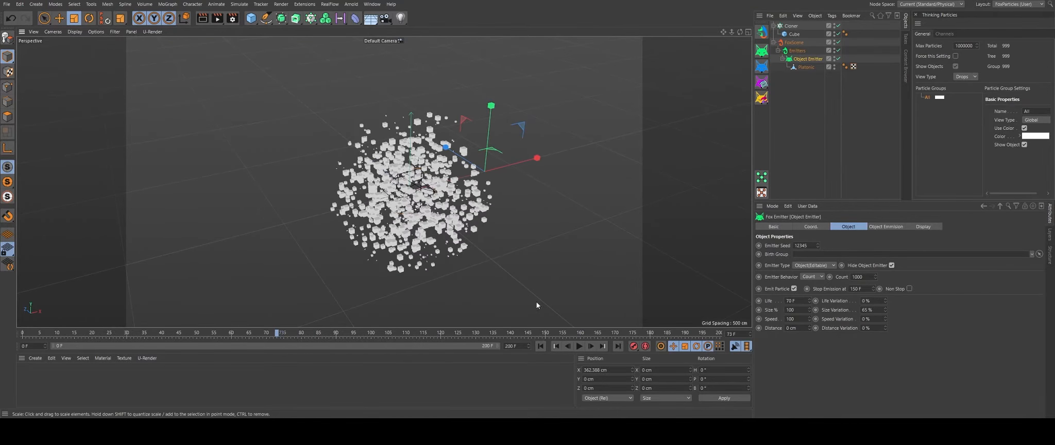
{"action": "left_click", "coordinate": [578, 346]}
{"action": "left_click_drag", "start_coordinate": [380, 178], "coordinate": [337, 156], "text": "alt"}
{"action": "scroll", "coordinate": [432, 158], "scroll_direction": "up", "scroll_amount": 1}
{"action": "scroll", "coordinate": [432, 158], "scroll_direction": "up", "scroll_amount": 5}
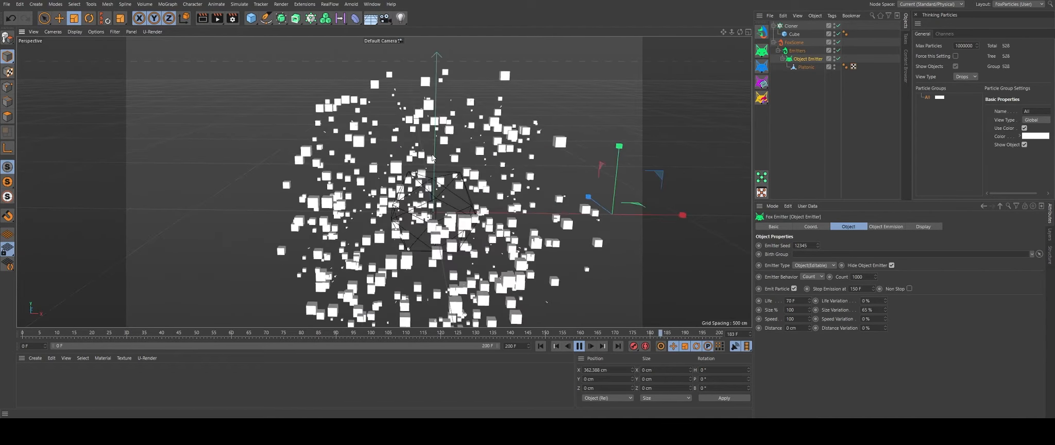
{"action": "scroll", "coordinate": [470, 201], "scroll_direction": "down", "scroll_amount": 6}
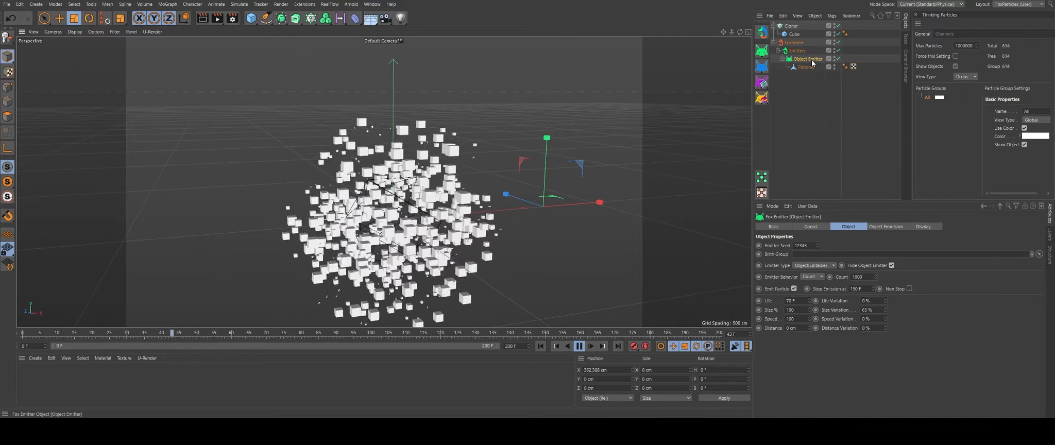
Disable the Cloner and set the Object Emitter's Speed Variation to 100%.
{"action": "left_click", "coordinate": [838, 26]}
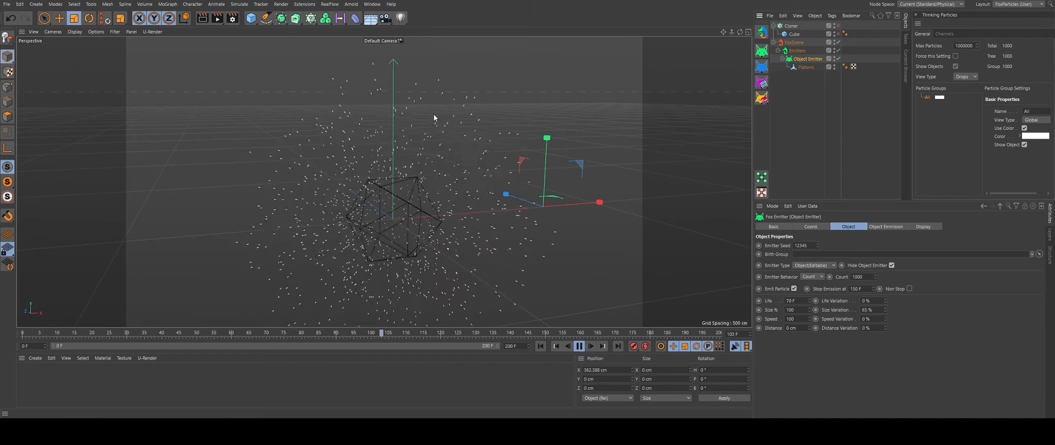
{"action": "left_click", "coordinate": [838, 26]}
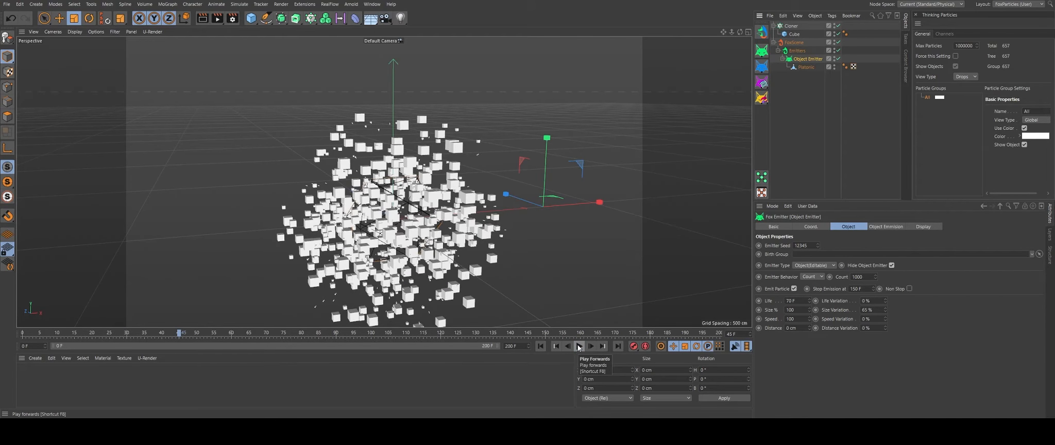
{"action": "left_click", "coordinate": [838, 26]}
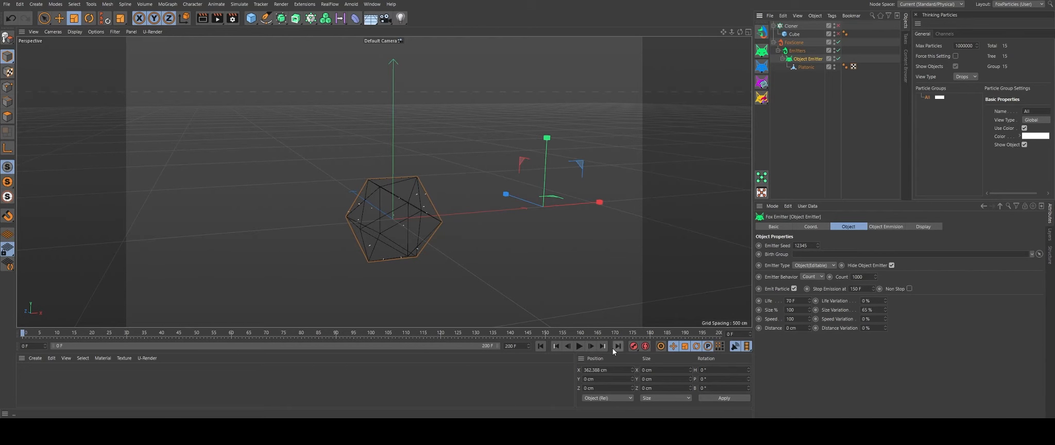
{"action": "left_click_drag", "start_coordinate": [885, 319], "coordinate": [885, 262]}
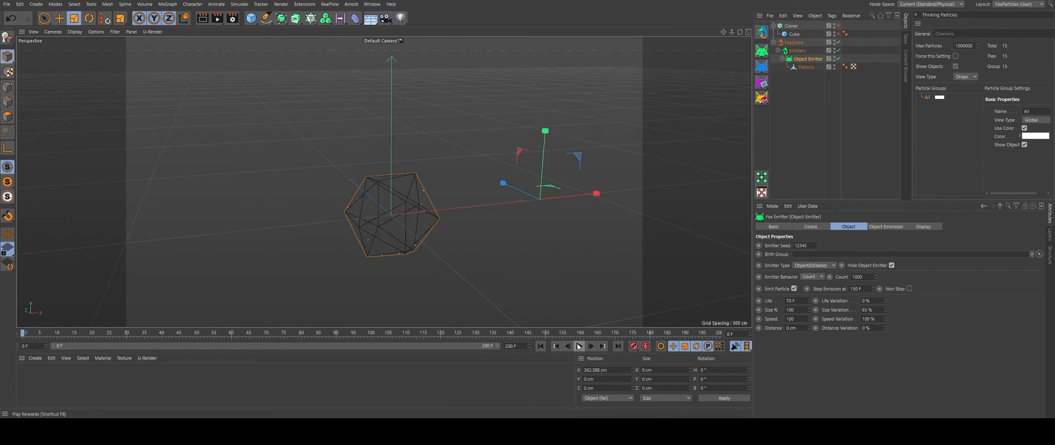
{"action": "mouse_move", "coordinate": [349, 201]}
{"action": "left_mouse_down", "text": "alt"}
{"action": "mouse_move", "coordinate": [280, 196]}
{"action": "mouse_move", "coordinate": [337, 217]}
{"action": "mouse_move", "coordinate": [341, 170]}
{"action": "mouse_move", "coordinate": [360, 165]}
{"action": "left_mouse_up", "text": "alt"}
Change the Object Emitter's Emitter Type to Shape and view the emission from the side.
{"action": "left_click", "coordinate": [813, 264]}
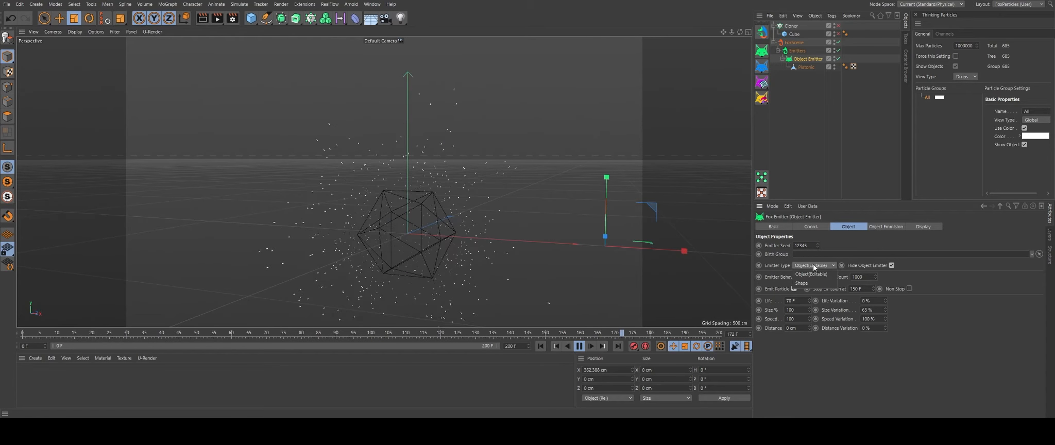
{"action": "left_click", "coordinate": [812, 283]}
{"action": "left_click_drag", "start_coordinate": [624, 232], "coordinate": [538, 232], "text": "alt"}
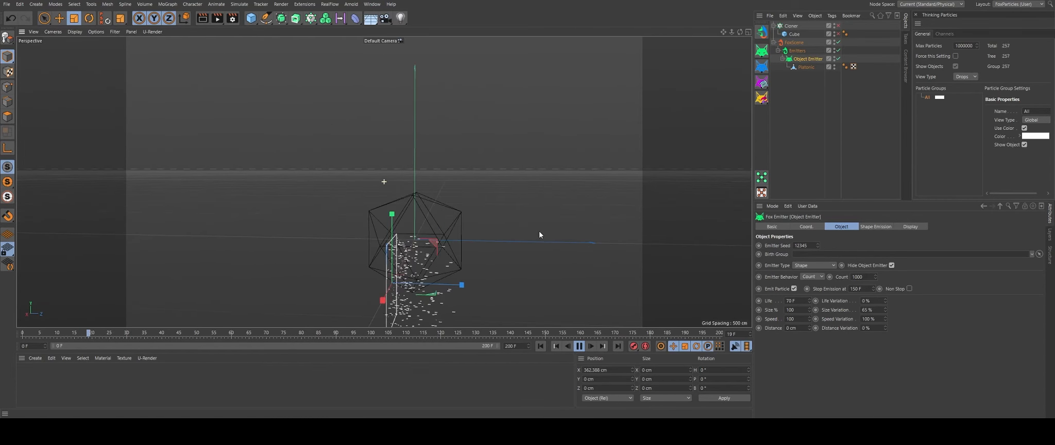
{"action": "left_click_drag", "start_coordinate": [543, 258], "coordinate": [520, 198], "text": "alt"}
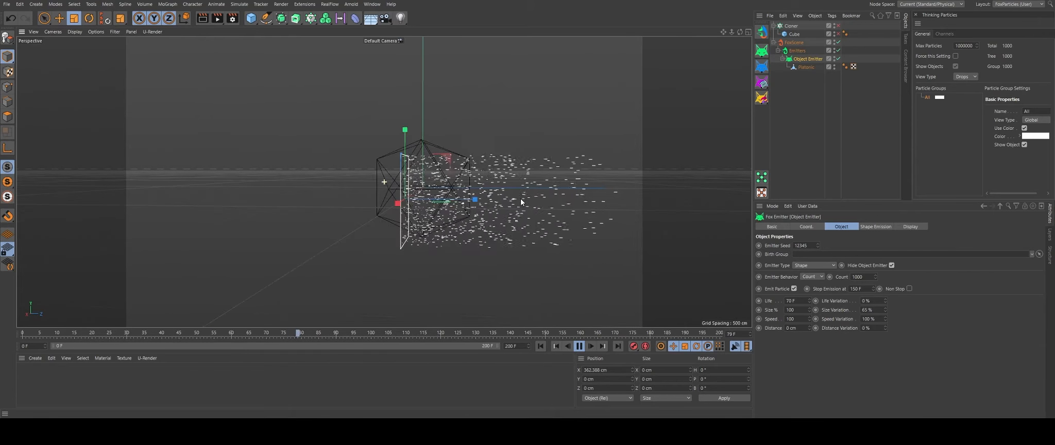
Set the emitter's Distance to 40 cm and its Distance Variation to 100%.
{"action": "left_click_drag", "start_coordinate": [796, 329], "coordinate": [777, 327]}
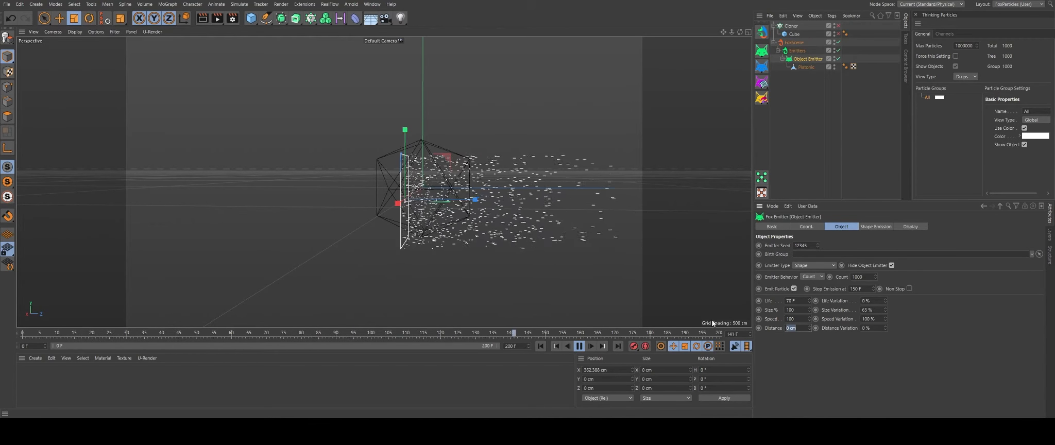
{"action": "type", "text": "40"}
{"action": "key", "text": "Return"}
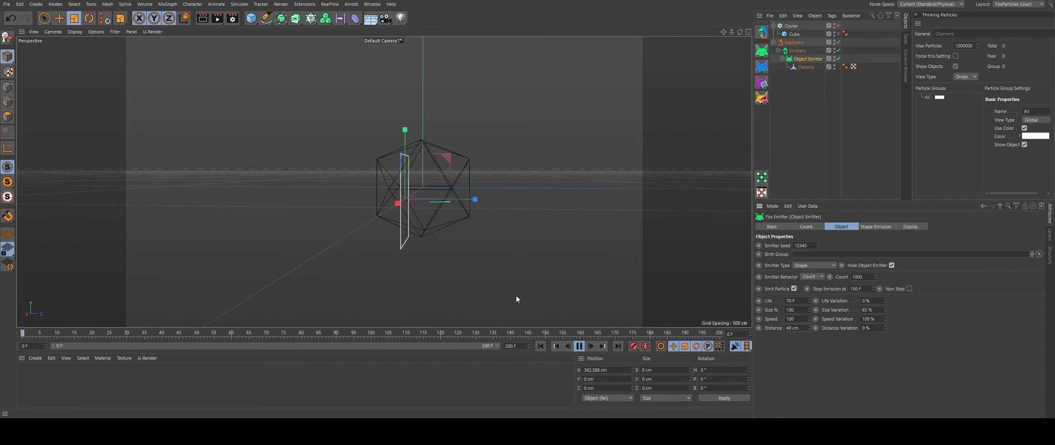
{"action": "left_click_drag", "start_coordinate": [424, 208], "coordinate": [412, 239], "text": "alt"}
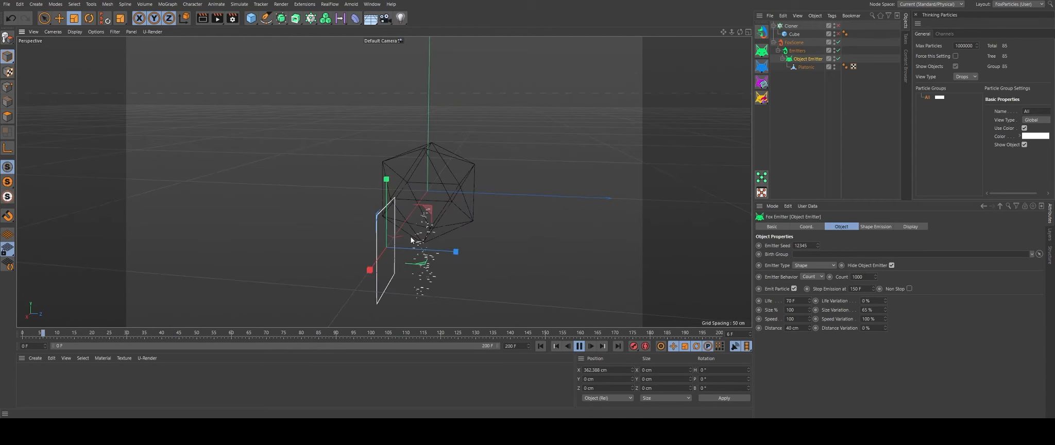
{"action": "left_click", "coordinate": [884, 327]}
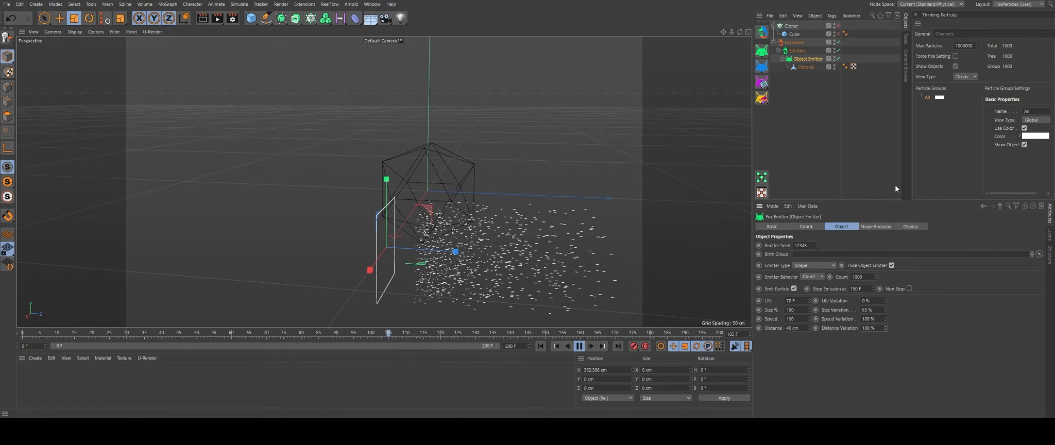
{"action": "left_click_drag", "start_coordinate": [435, 230], "coordinate": [481, 240], "text": "alt"}
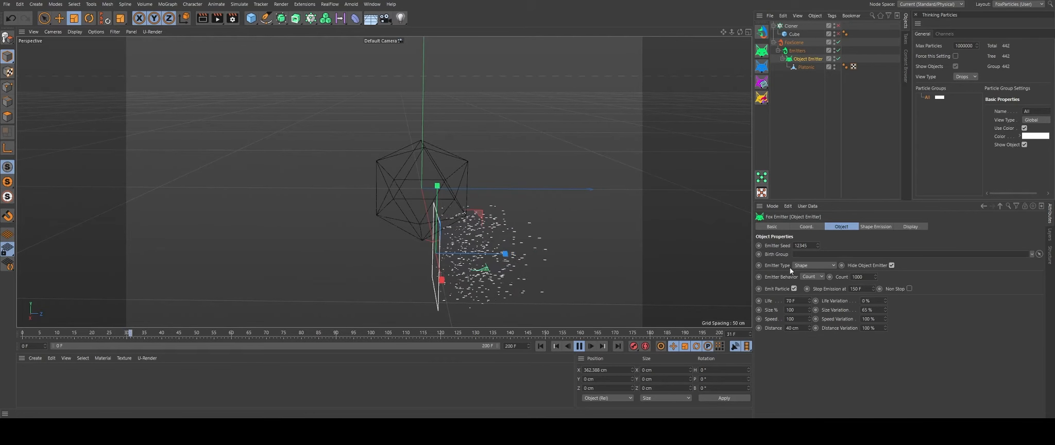
Switch the Emitter Type to Object(Editable) and back to Shape to compare the two emissions.
{"action": "left_click", "coordinate": [807, 266]}
{"action": "left_click", "coordinate": [810, 276]}
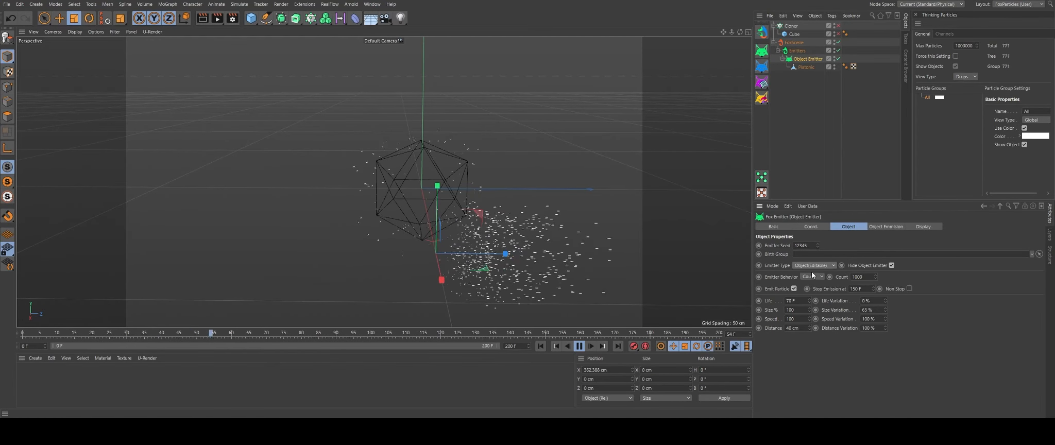
{"action": "left_click", "coordinate": [814, 268]}
{"action": "left_click", "coordinate": [814, 282]}
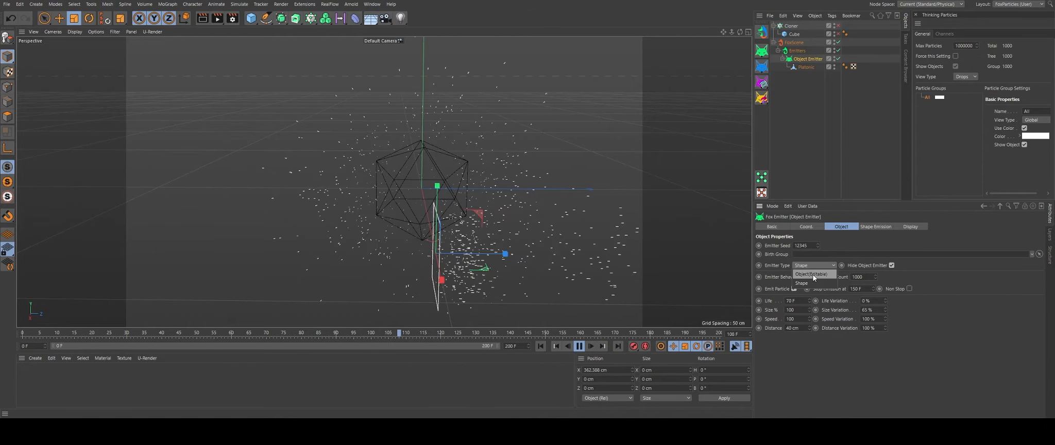
{"action": "left_click", "coordinate": [813, 275]}
{"action": "left_click", "coordinate": [813, 283]}
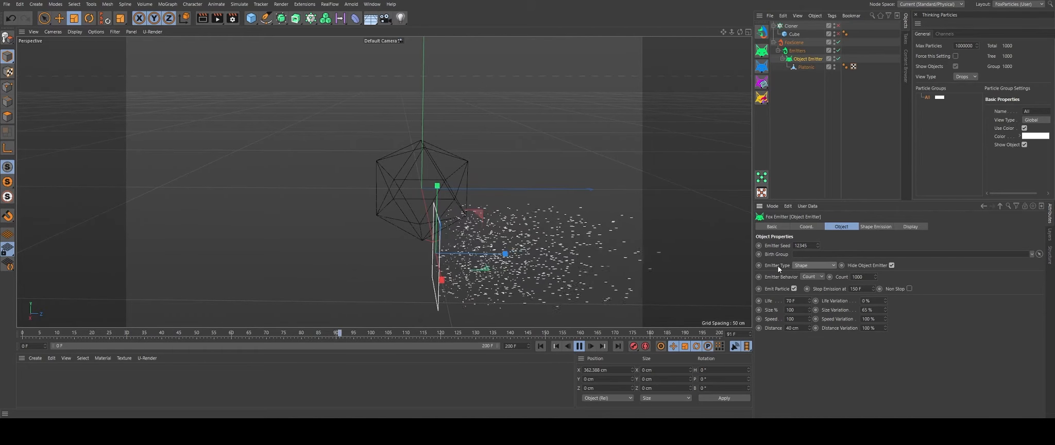
Open the Object Emitter's Shape Emission settings, expand the emission options, and widen the rectangle's X Size to 714 cm.
{"action": "left_click", "coordinate": [869, 228]}
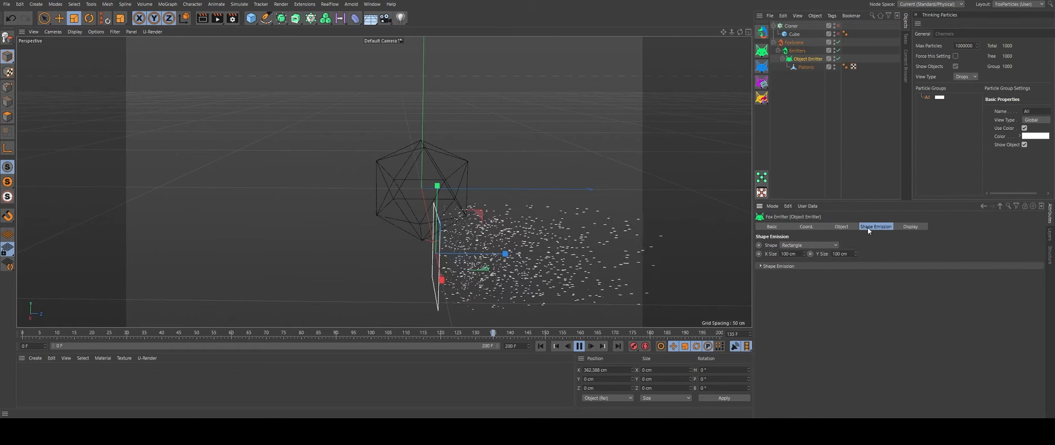
{"action": "left_click", "coordinate": [783, 265]}
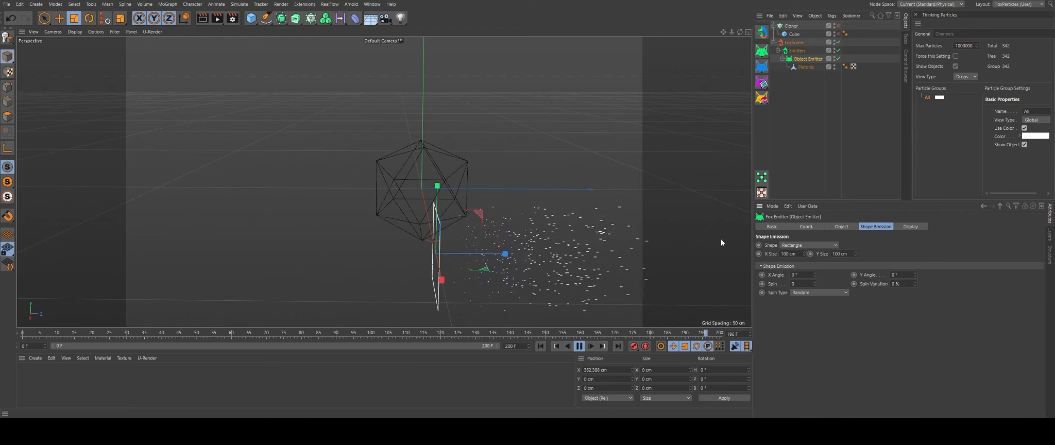
{"action": "left_click", "coordinate": [803, 255]}
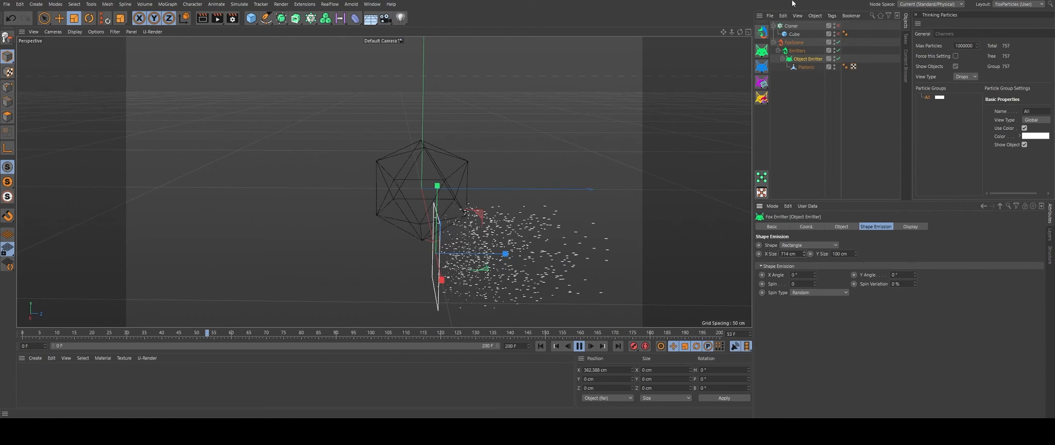
{"action": "left_click_drag", "start_coordinate": [444, 225], "coordinate": [533, 200], "text": "alt"}
{"action": "middle_click_drag", "start_coordinate": [533, 199], "coordinate": [346, 206], "text": "alt"}
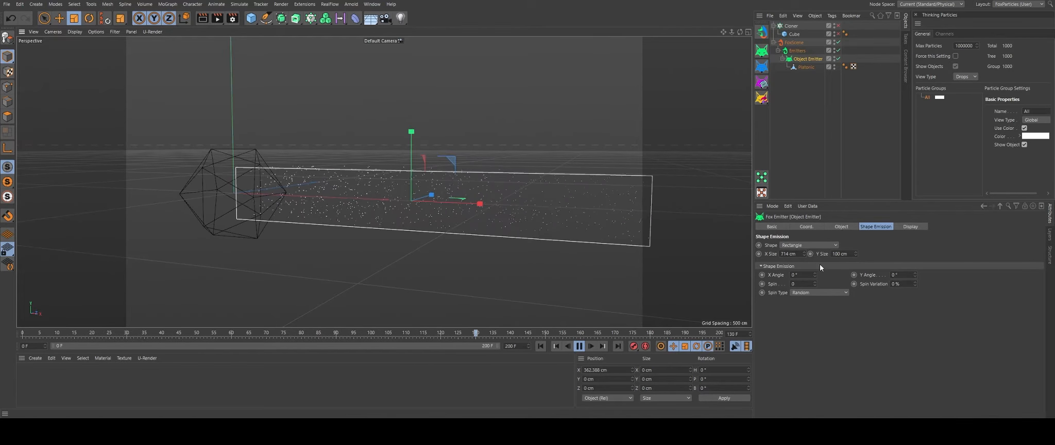
Reduce the rectangle's X Size to 184 cm and vary its Y Size, ending at 124 cm.
{"action": "left_click_drag", "start_coordinate": [804, 253], "coordinate": [805, 322]}
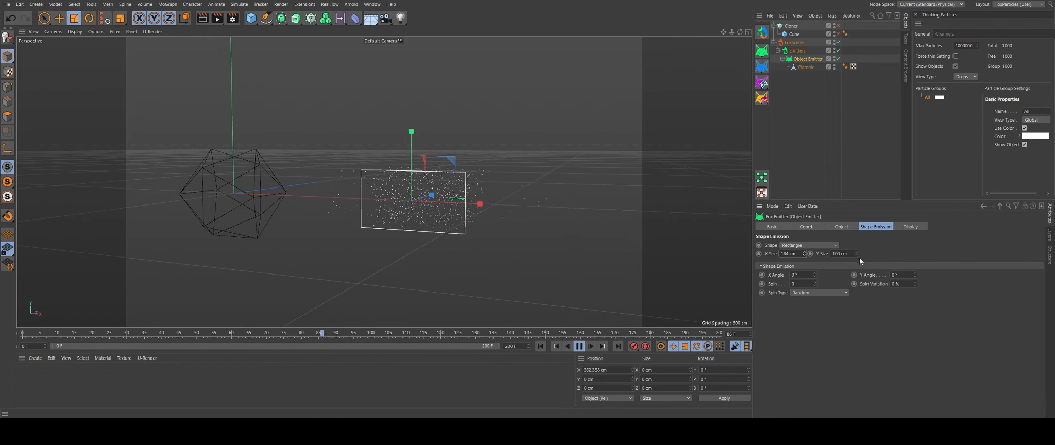
{"action": "left_click_drag", "start_coordinate": [856, 240], "coordinate": [860, 143]}
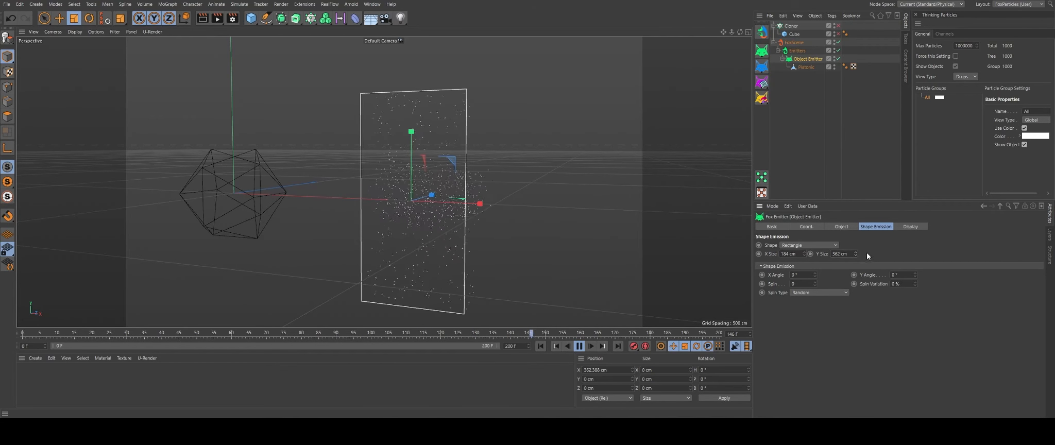
{"action": "left_click_drag", "start_coordinate": [860, 306], "coordinate": [858, 318]}
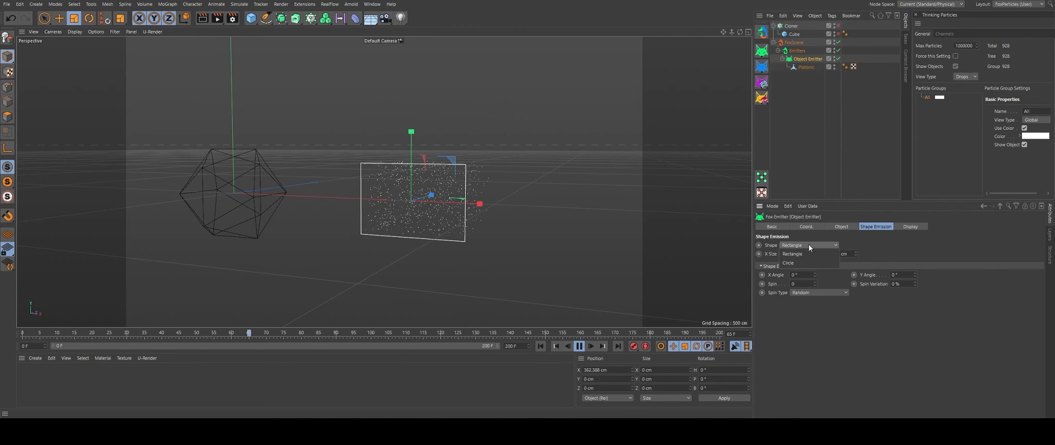
Try the Circle emission shape with X and Y Size at 100 cm, and switch the Shape back to Rectangle.
{"action": "left_click", "coordinate": [792, 263]}
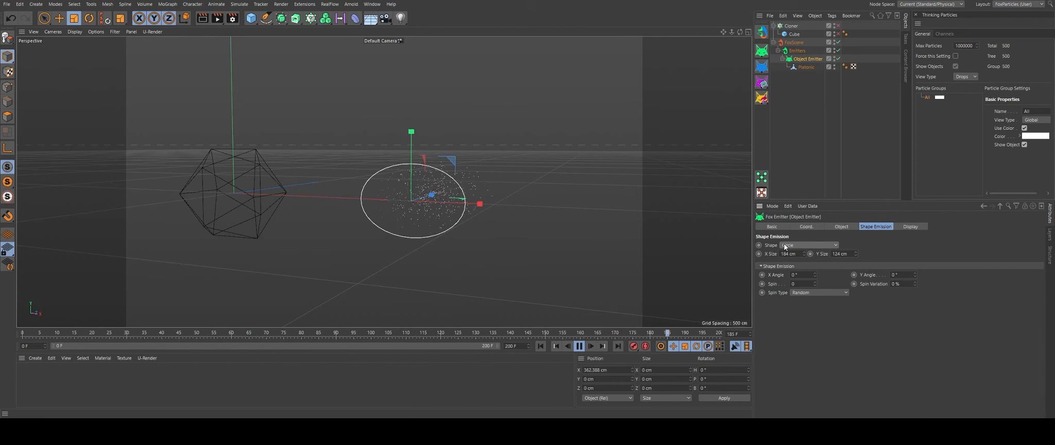
{"action": "type", "text": "100"}
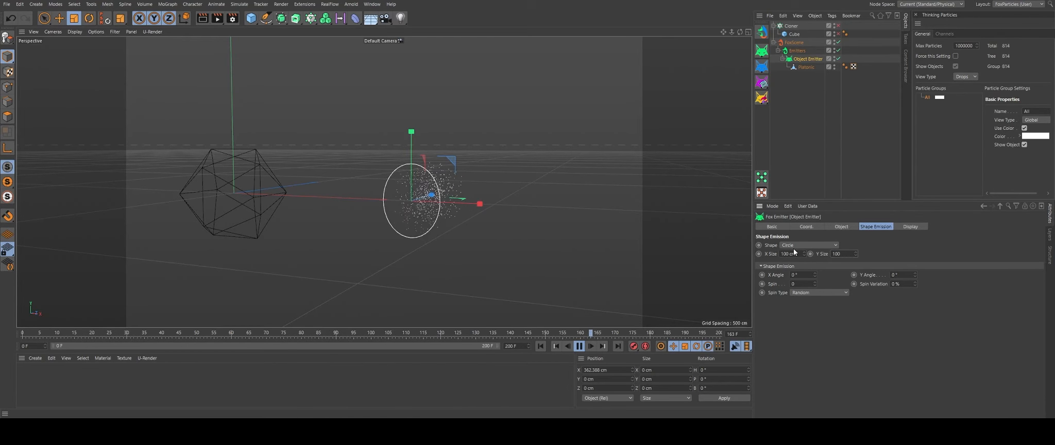
{"action": "left_click_drag", "start_coordinate": [347, 208], "coordinate": [286, 213], "text": "alt"}
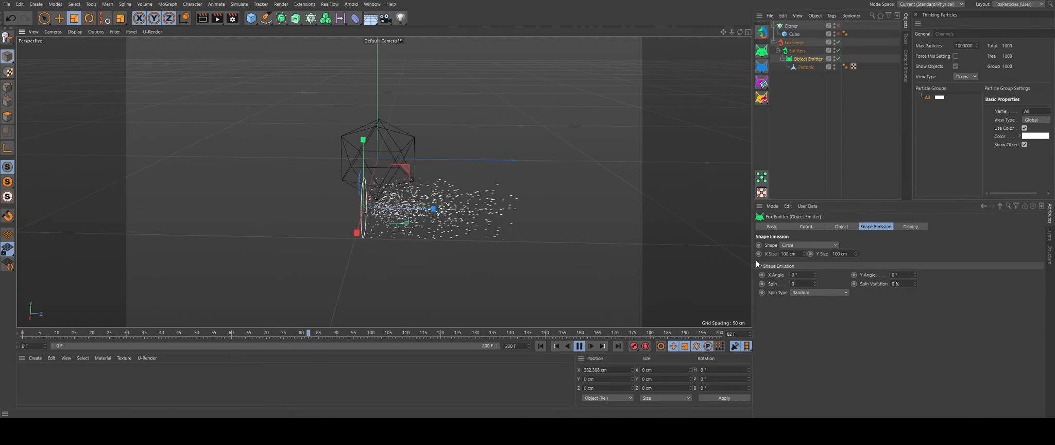
{"action": "left_click", "coordinate": [805, 246]}
{"action": "left_click", "coordinate": [801, 254]}
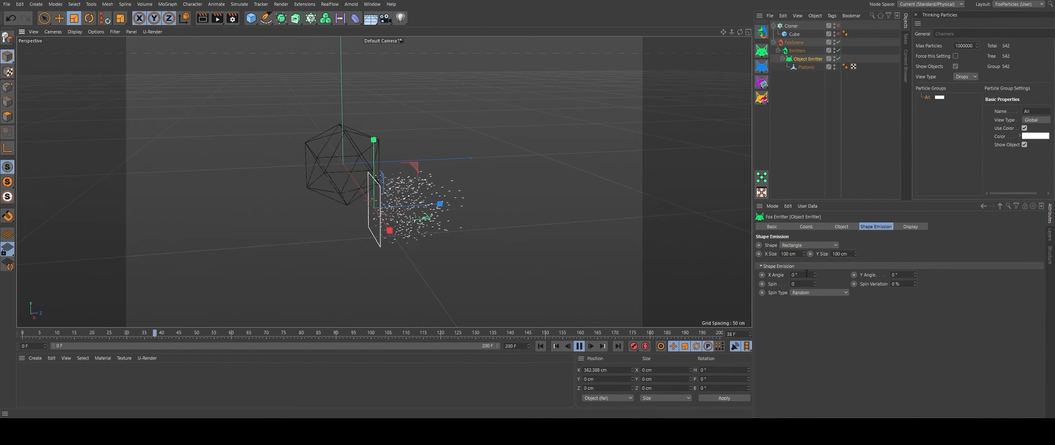
Set the emission's X Angle to 45° and inspect the particle spread from several sides.
{"action": "left_click_drag", "start_coordinate": [806, 275], "coordinate": [725, 276]}
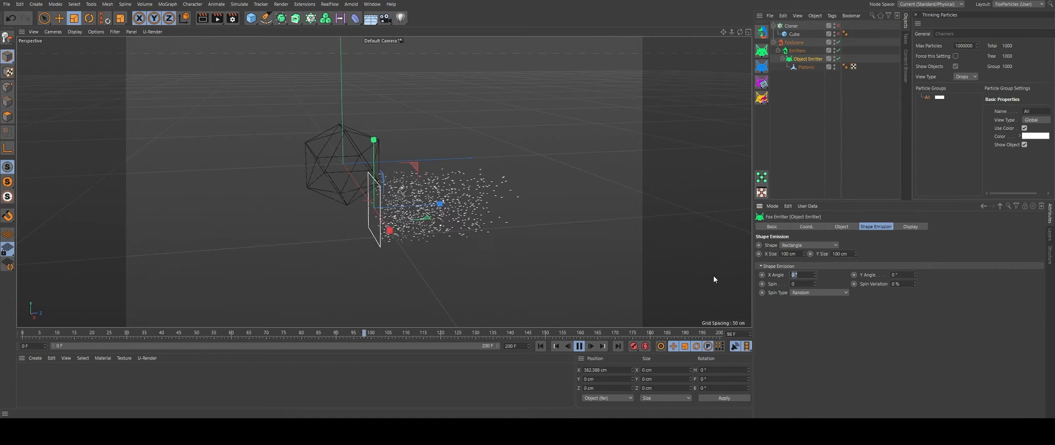
{"action": "type", "text": "45"}
{"action": "key", "text": "Return"}
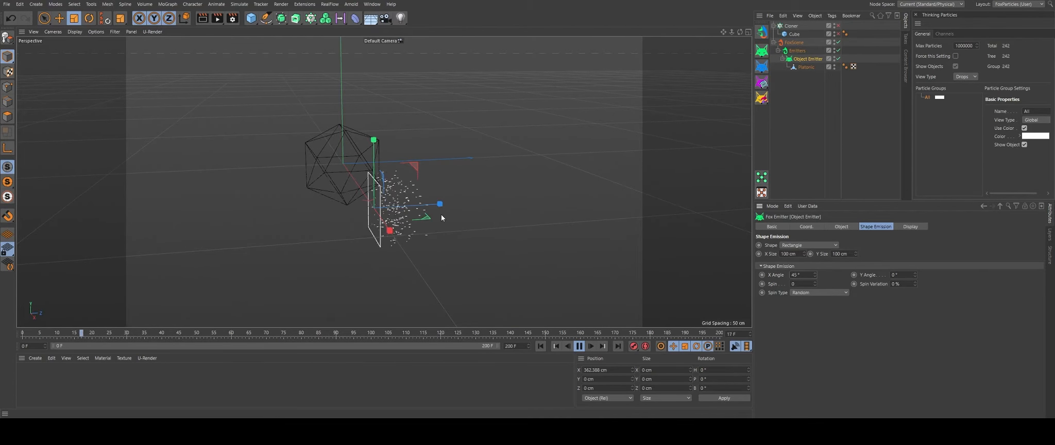
{"action": "left_click_drag", "start_coordinate": [439, 216], "coordinate": [403, 204], "text": "alt"}
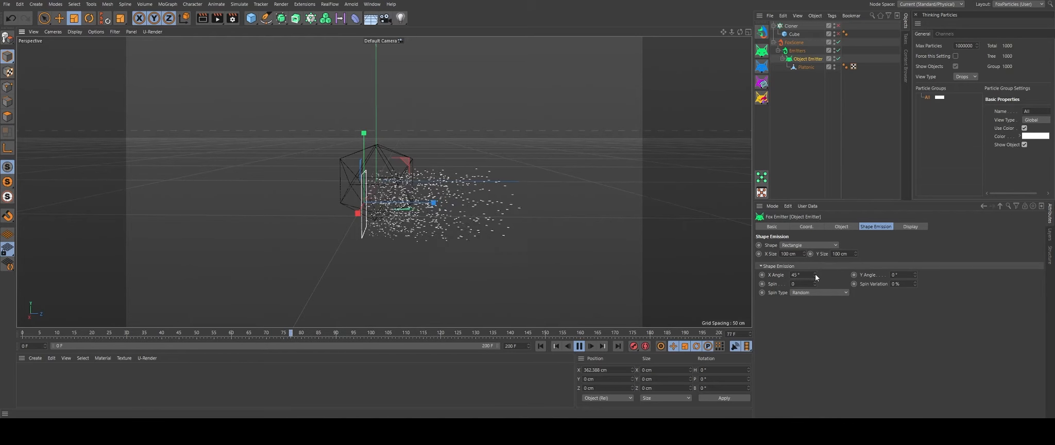
{"action": "left_click_drag", "start_coordinate": [507, 205], "coordinate": [365, 105], "text": "alt"}
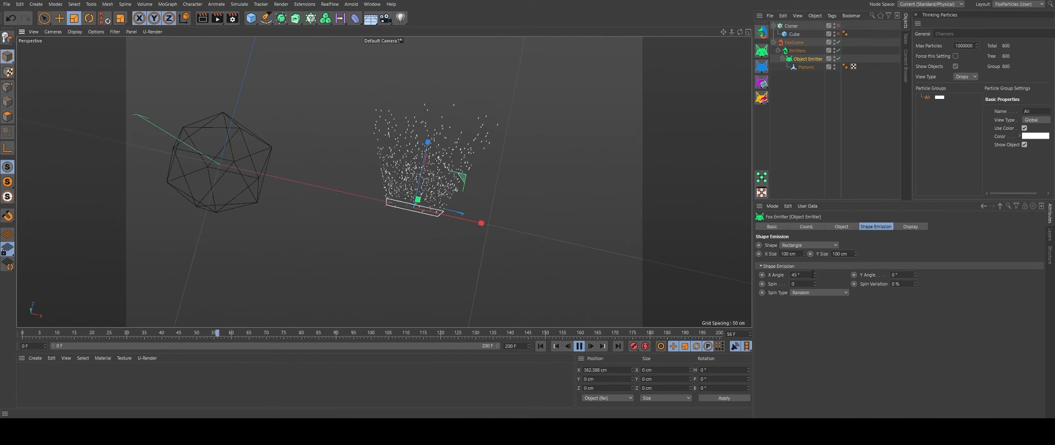
Increase the emission's X Angle to 360° and view the particles spreading around the rectangle.
{"action": "left_click_drag", "start_coordinate": [815, 274], "coordinate": [829, 191]}
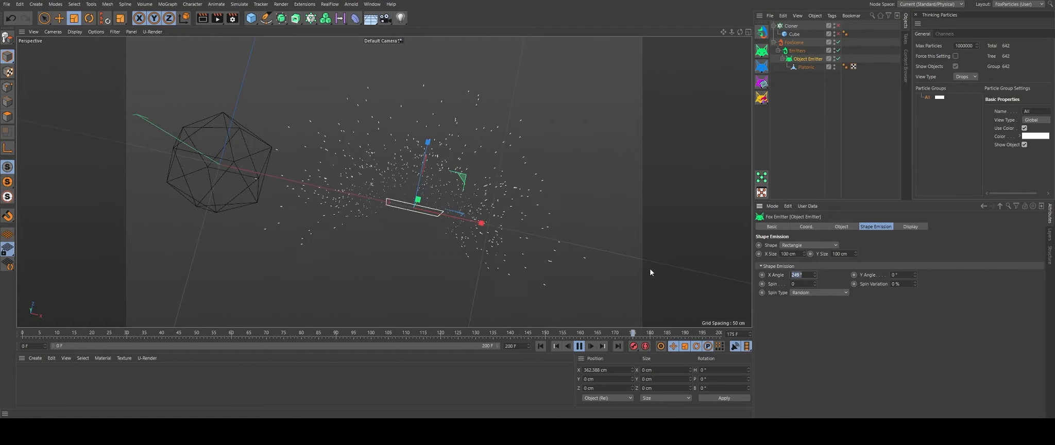
{"action": "type", "text": "360"}
{"action": "key", "text": "Return"}
{"action": "left_click_drag", "start_coordinate": [428, 254], "coordinate": [391, 201], "text": "alt"}
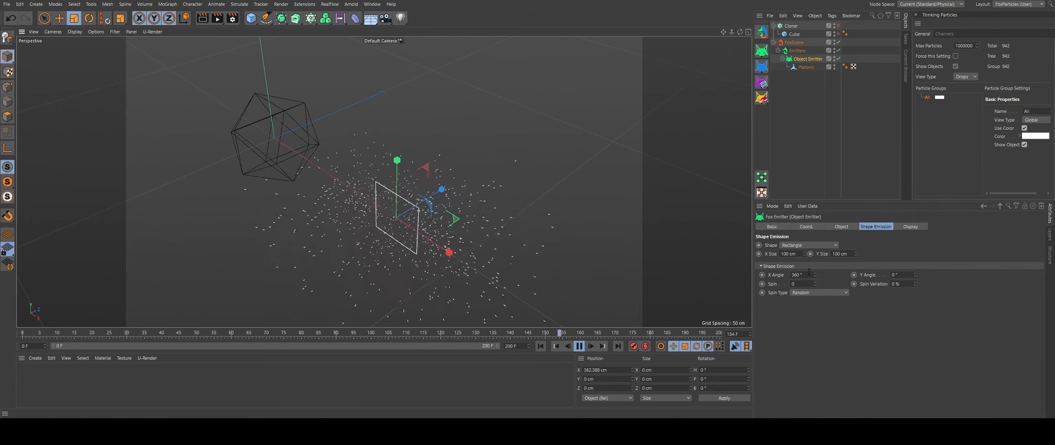
Reset the emission's X Angle to 0° and view the emitter from the side.
{"action": "type", "text": "0"}
{"action": "key", "text": "Return"}
{"action": "left_click_drag", "start_coordinate": [446, 214], "coordinate": [378, 175], "text": "alt"}
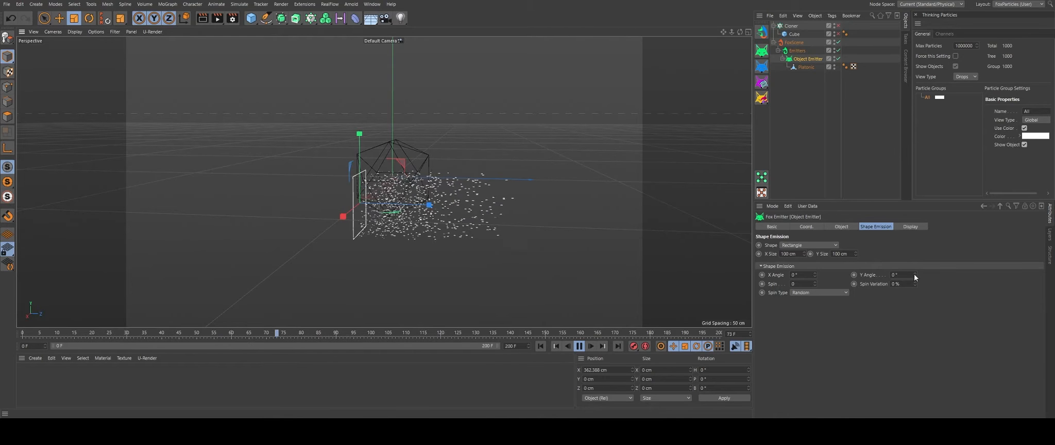
Raise the emission's Y Angle to test the vertical spread, and reset it to 0°.
{"action": "left_click_drag", "start_coordinate": [915, 275], "coordinate": [898, 182]}
{"action": "left_click_drag", "start_coordinate": [327, 139], "coordinate": [563, 162], "text": "alt"}
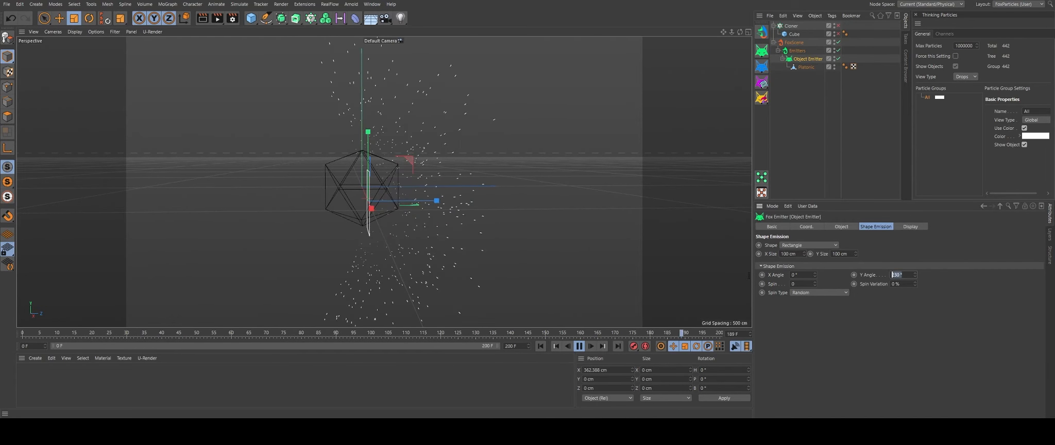
{"action": "type", "text": "0"}
{"action": "key", "text": "Return"}
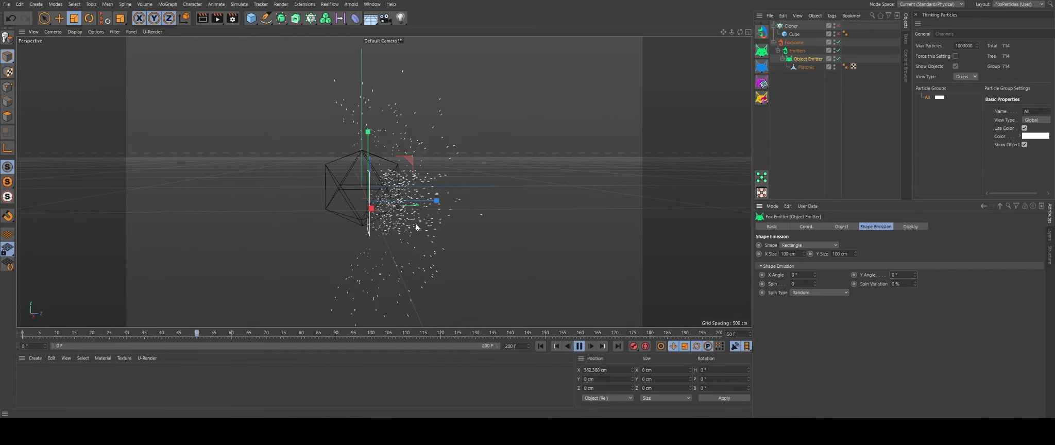
Try a higher particle Spin on the emitter and bring it down to 1.
{"action": "left_click_drag", "start_coordinate": [416, 225], "coordinate": [412, 258], "text": "alt"}
{"action": "left_click_drag", "start_coordinate": [815, 283], "coordinate": [818, 257]}
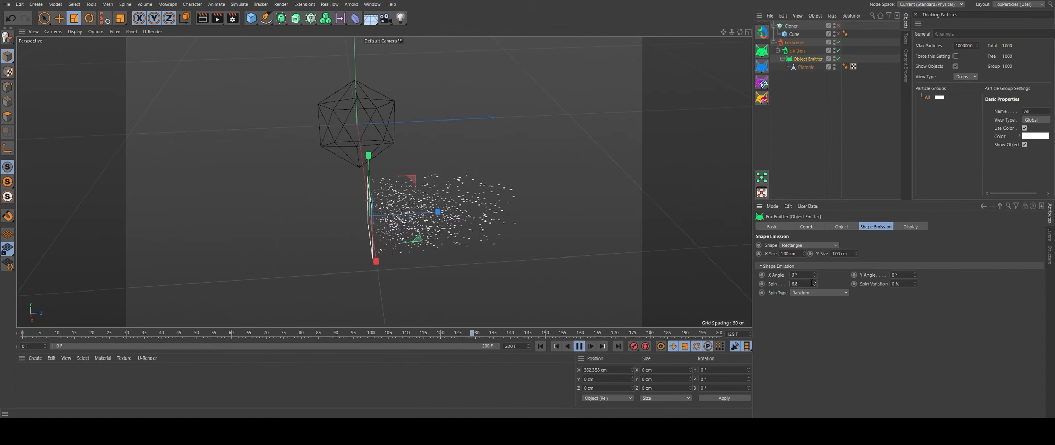
{"action": "left_click_drag", "start_coordinate": [801, 284], "coordinate": [708, 289]}
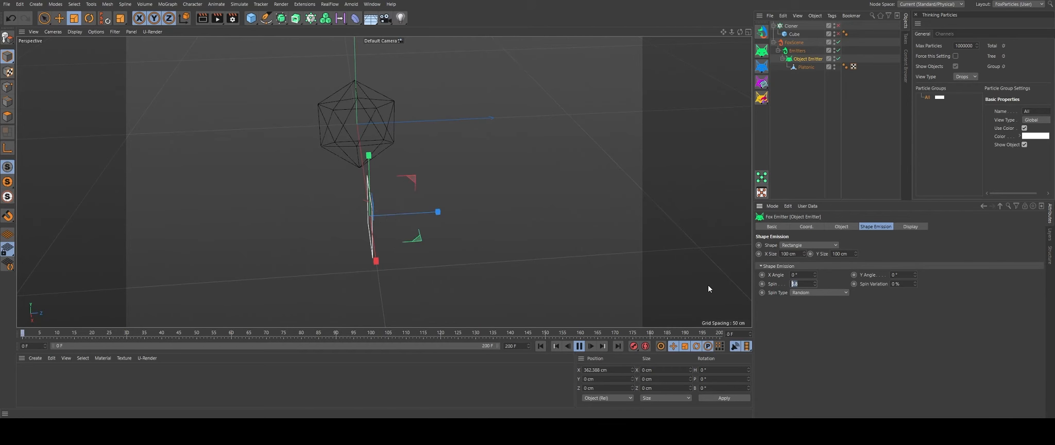
{"action": "type", "text": "1"}
{"action": "key", "text": "Return"}
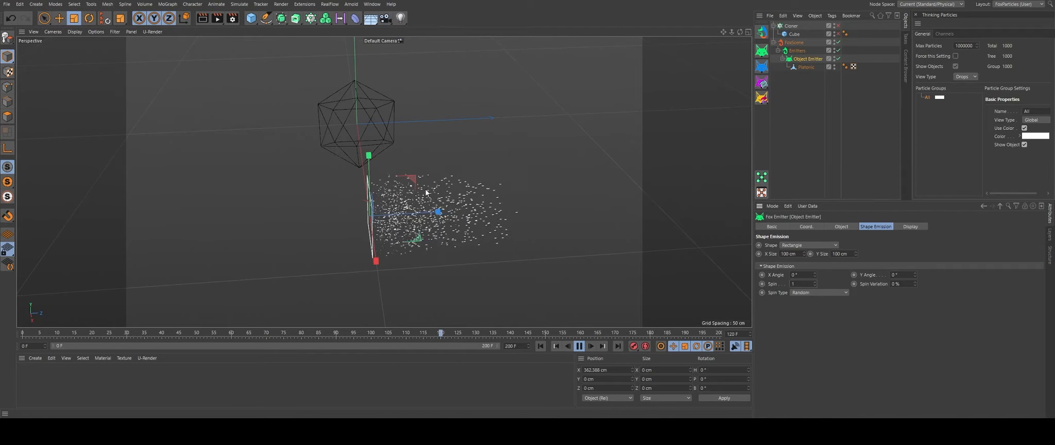
Re-enable the Cloner to show cubes on the particles, and set the emitter's Spin to 0.
{"action": "left_click", "coordinate": [838, 25]}
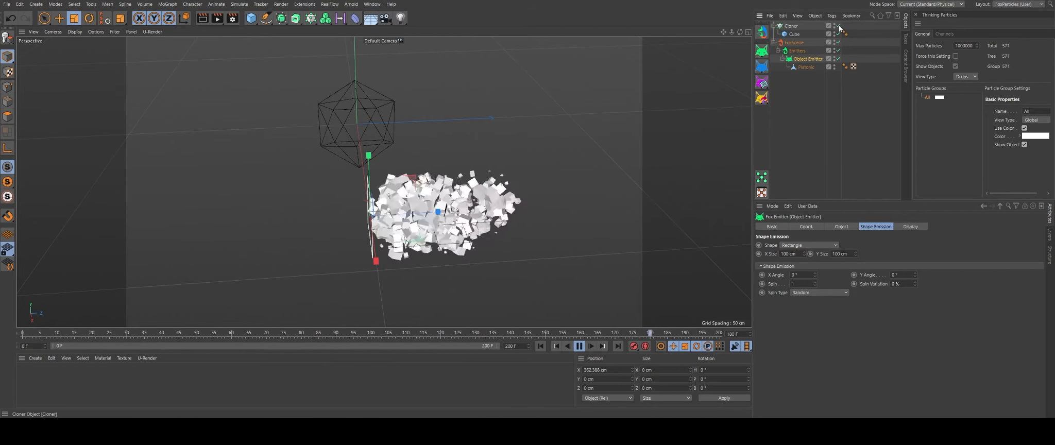
{"action": "scroll", "coordinate": [420, 219], "scroll_direction": "up", "scroll_amount": 4}
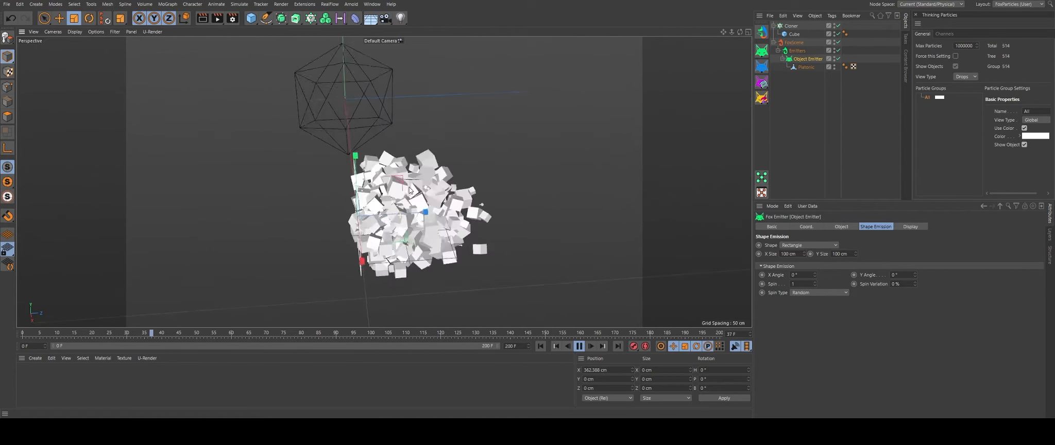
{"action": "left_click_drag", "start_coordinate": [801, 284], "coordinate": [738, 284]}
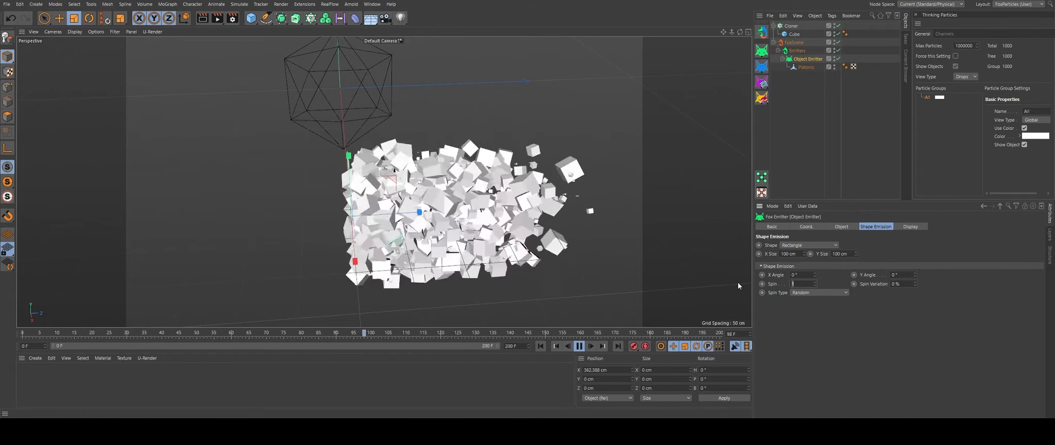
{"action": "type", "text": "0"}
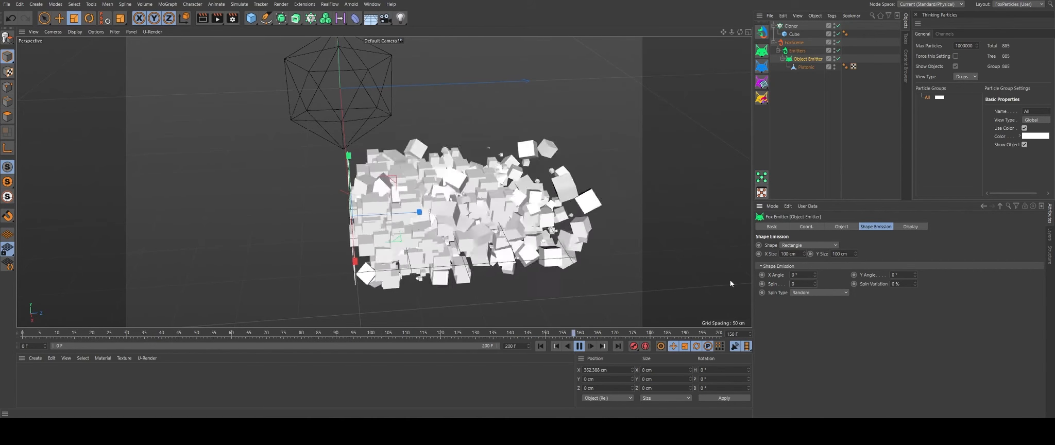
Set the emitter's Spin to 2 and restart the playback from the first frame.
{"action": "left_click", "coordinate": [815, 282]}
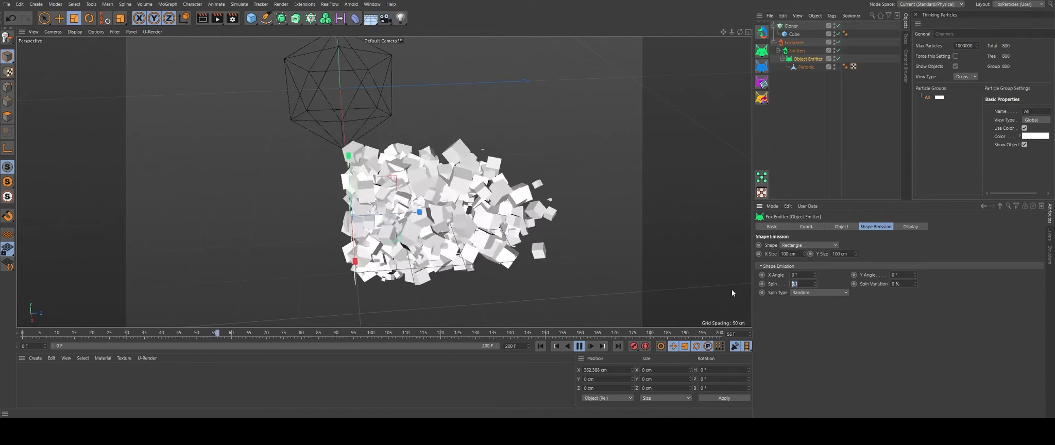
{"action": "type", "text": "2"}
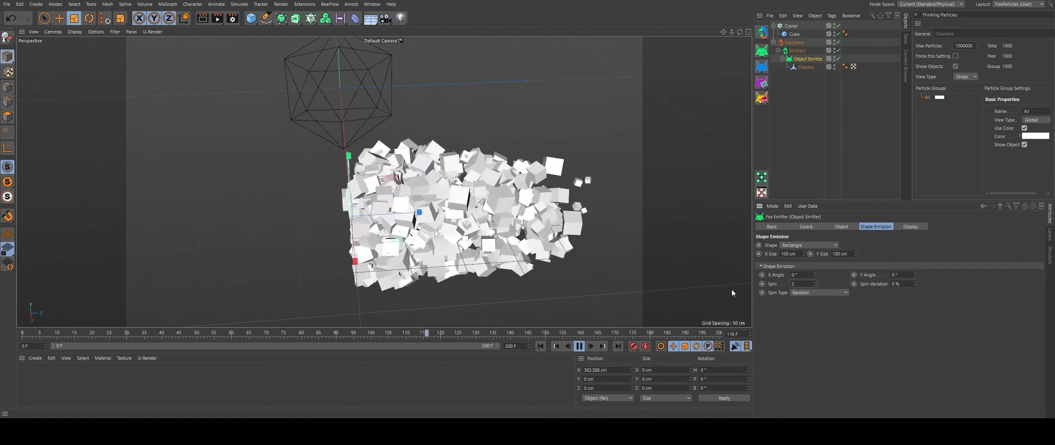
{"action": "left_click", "coordinate": [540, 347]}
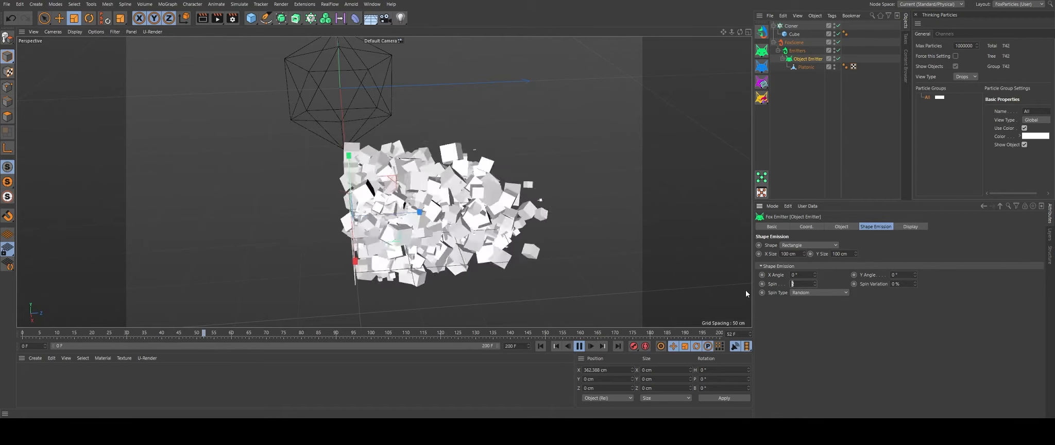
Try the emitter's Spin at 0.5 and return it to 2 to compare the cube rotation.
{"action": "type", "text": "0.5"}
{"action": "key", "text": "Return"}
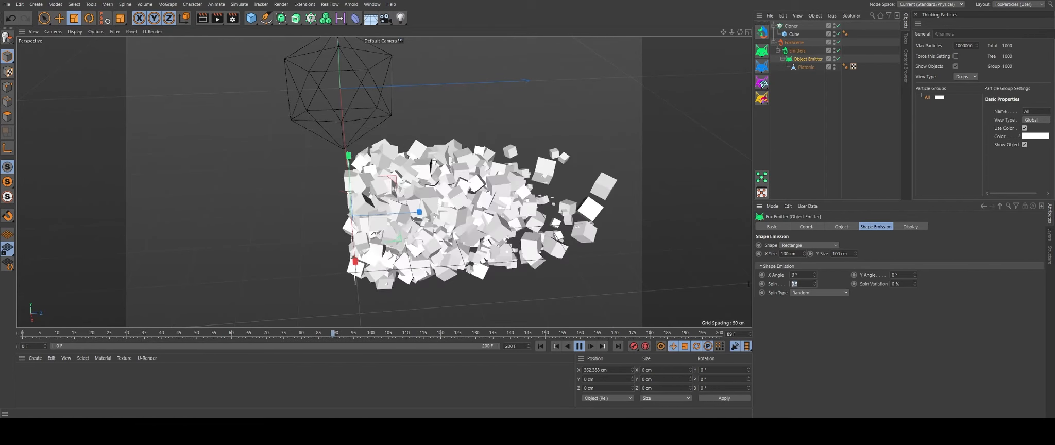
{"action": "type", "text": "2"}
{"action": "key", "text": "Return"}
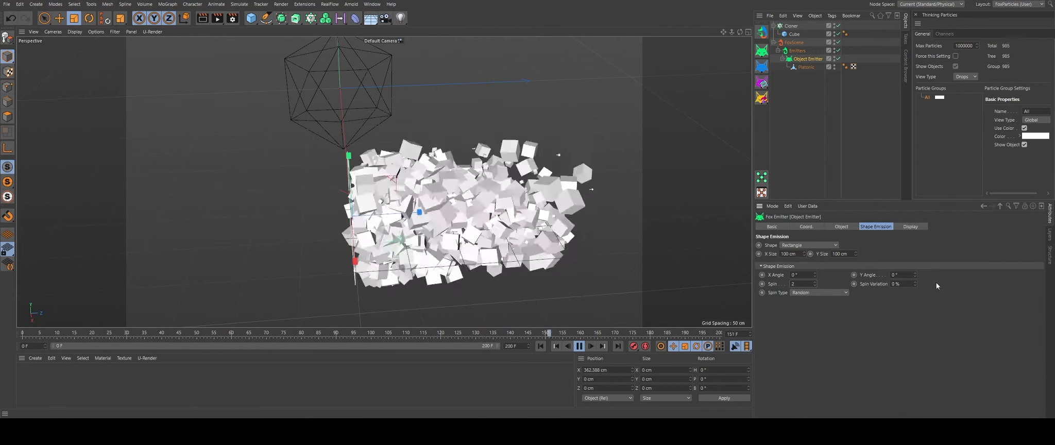
Try a Spin Variation of 191% on the emitter and set it back to 0%.
{"action": "left_click_drag", "start_coordinate": [916, 283], "coordinate": [921, 207]}
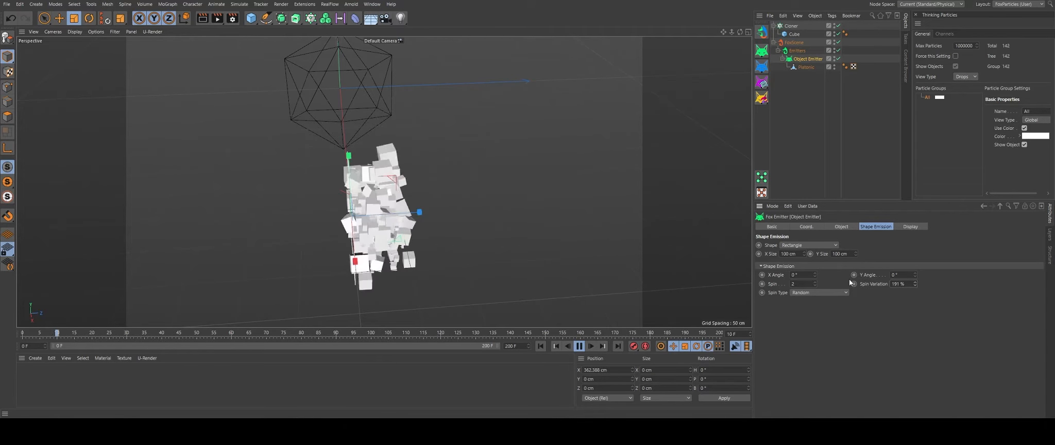
{"action": "left_click", "coordinate": [911, 284]}
{"action": "type", "text": "0"}
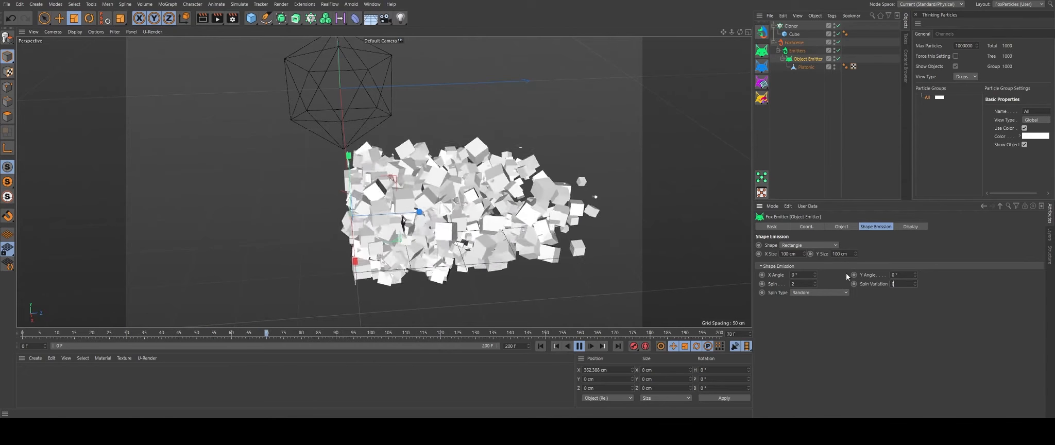
Confirm the emitter's Spin at 2 and change its Spin Type to Axis.
{"action": "left_click", "coordinate": [798, 284]}
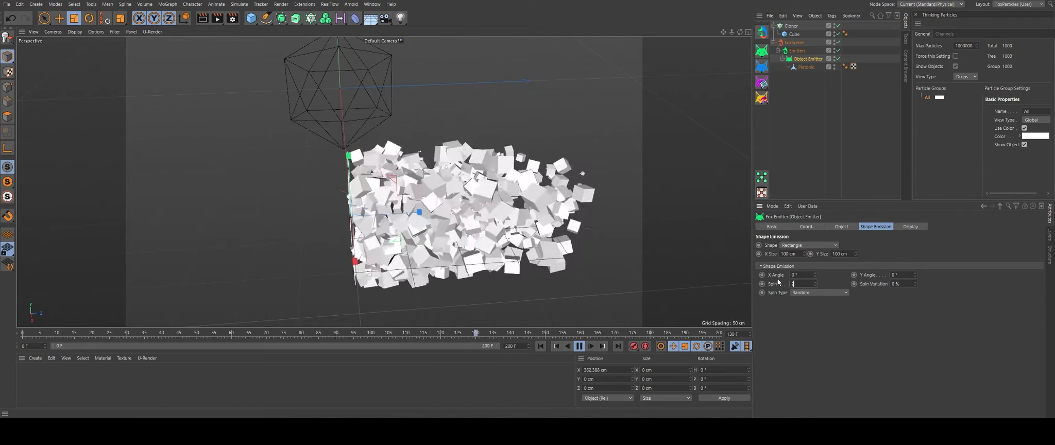
{"action": "key", "text": "Return"}
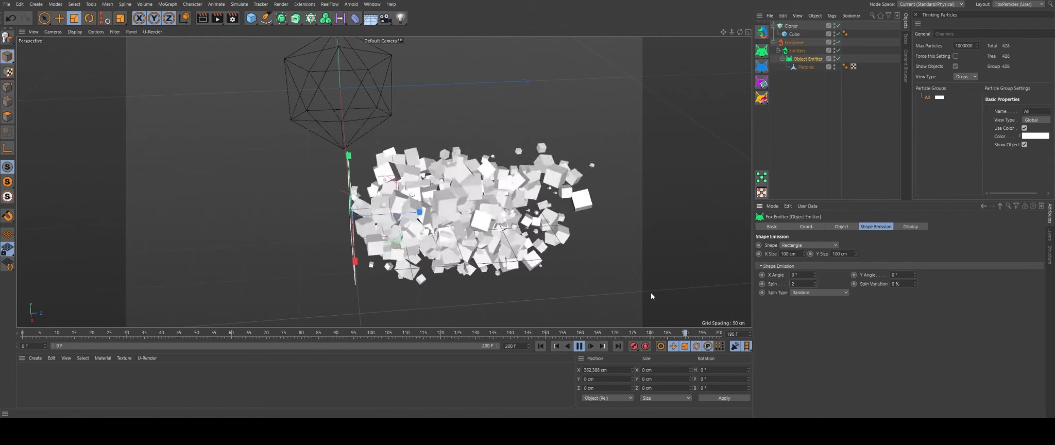
{"action": "left_click", "coordinate": [838, 292]}
{"action": "left_click", "coordinate": [817, 312]}
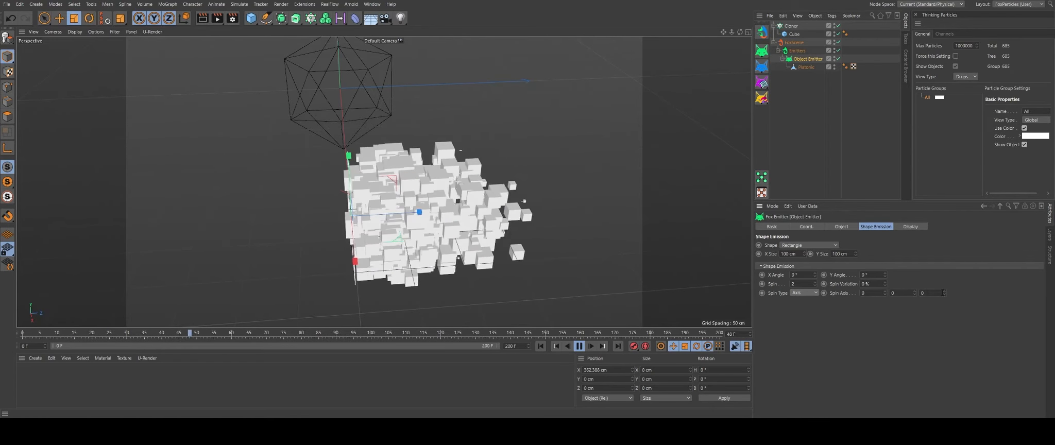
Set the emitter's Spin Axis to 180, 0, 50 to spin the cubes about a custom axis.
{"action": "left_click_drag", "start_coordinate": [945, 293], "coordinate": [944, 284]}
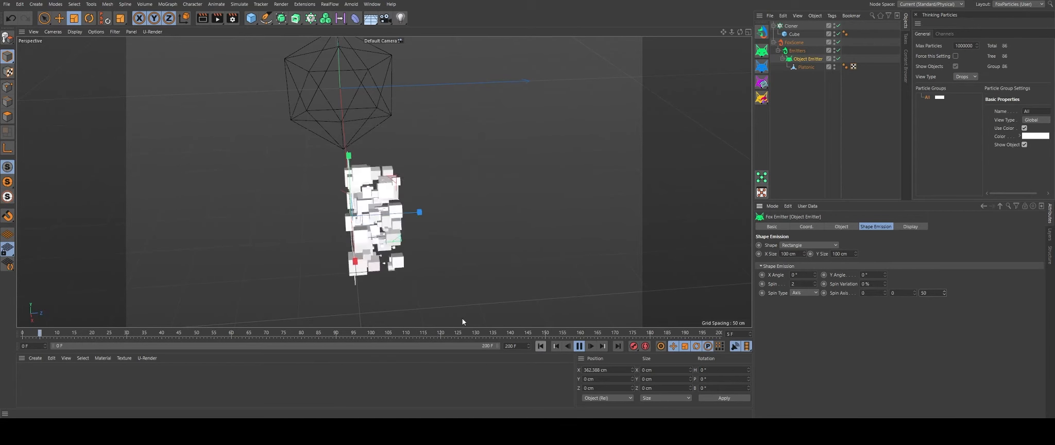
{"action": "left_click_drag", "start_coordinate": [462, 318], "coordinate": [428, 290], "text": "alt"}
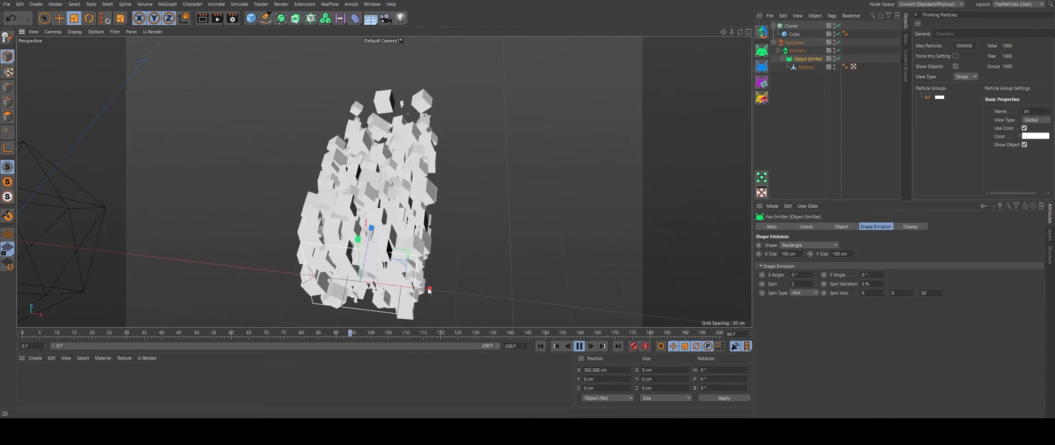
{"action": "left_click_drag", "start_coordinate": [428, 291], "coordinate": [256, 191], "text": "alt"}
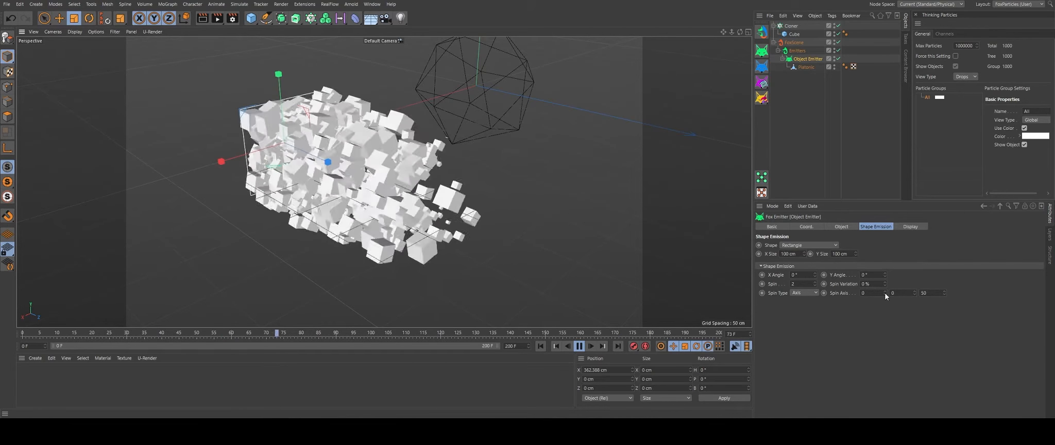
{"action": "left_click", "coordinate": [863, 292]}
{"action": "type", "text": "180"}
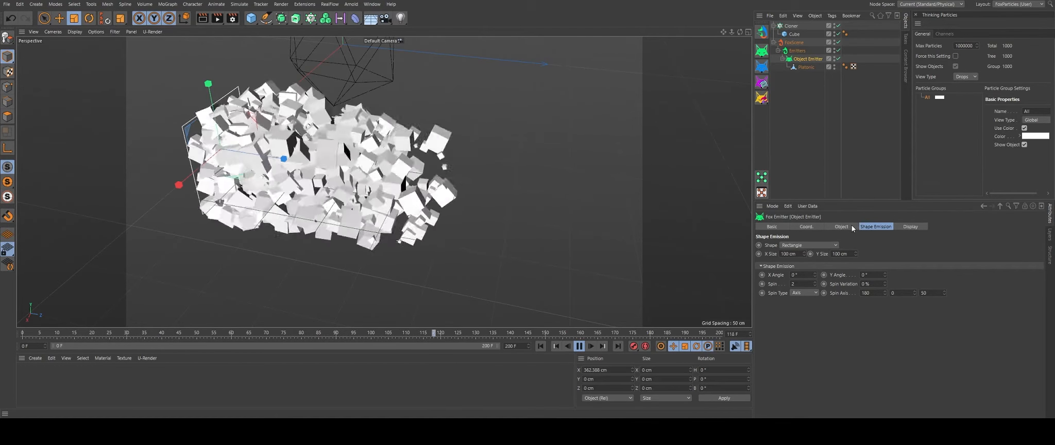
Change the Emitter Type from Shape to Object(Editable) and open the emitter's Object Emission settings.
{"action": "left_click", "coordinate": [852, 225]}
{"action": "left_click", "coordinate": [824, 265]}
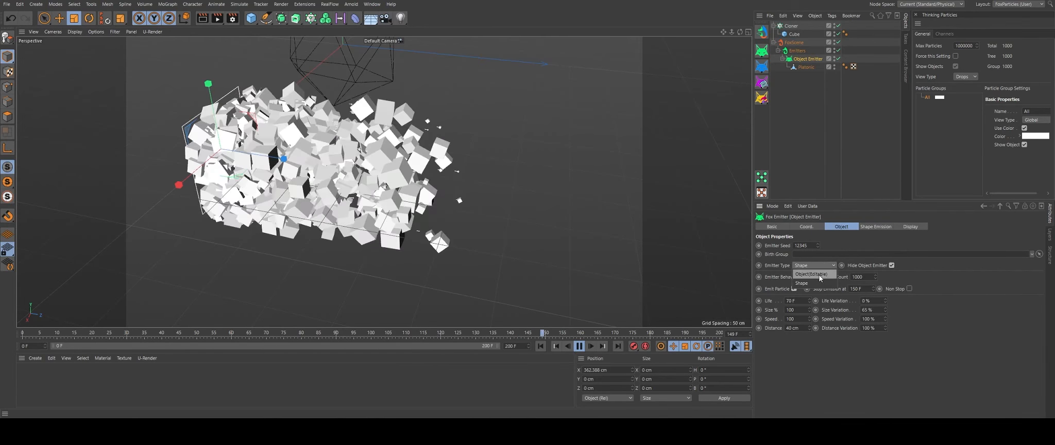
{"action": "left_click", "coordinate": [819, 275]}
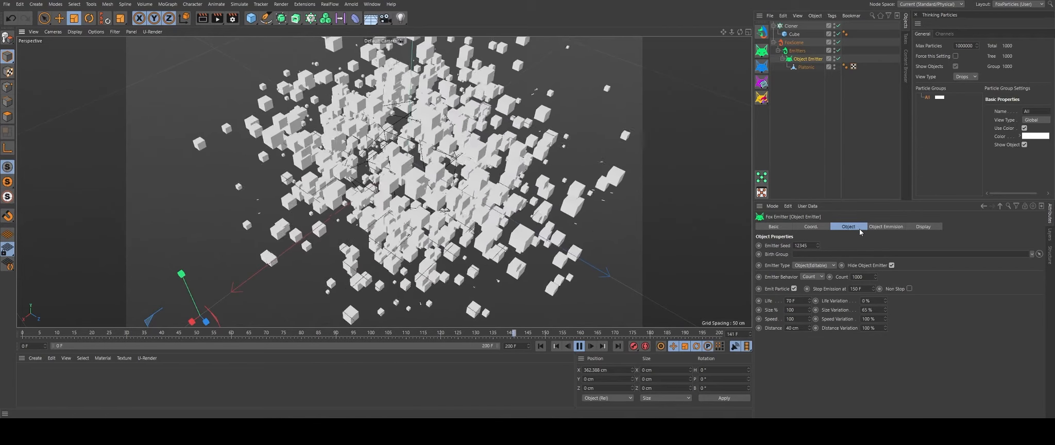
{"action": "left_click", "coordinate": [886, 227]}
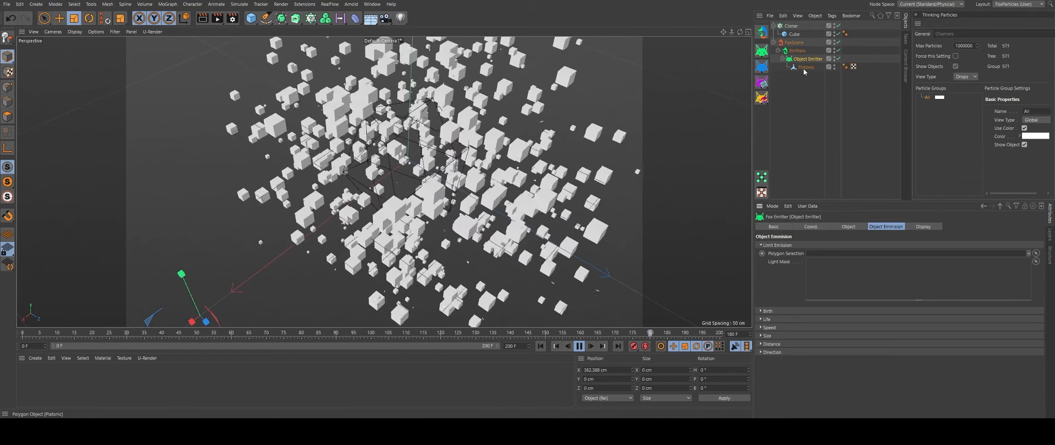
Add a Landscape object to the scene and set its Seed to 4.
{"action": "left_click", "coordinate": [249, 21]}
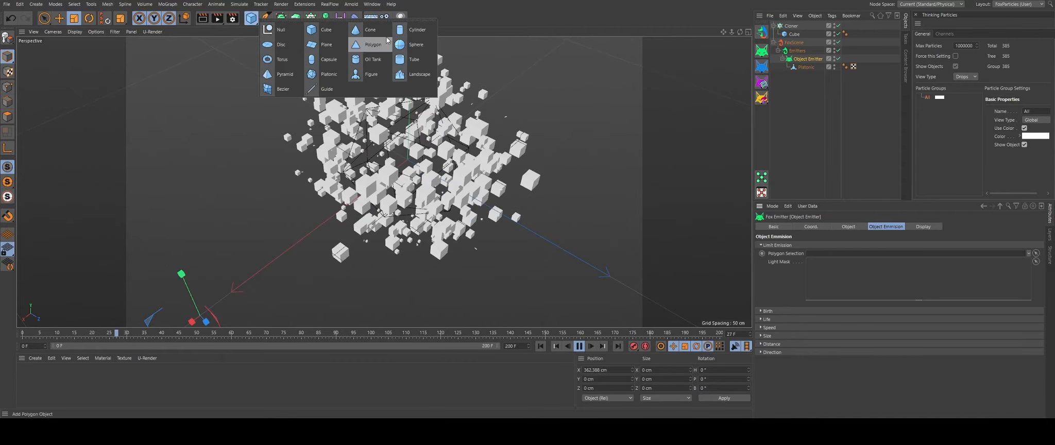
{"action": "left_click", "coordinate": [415, 75]}
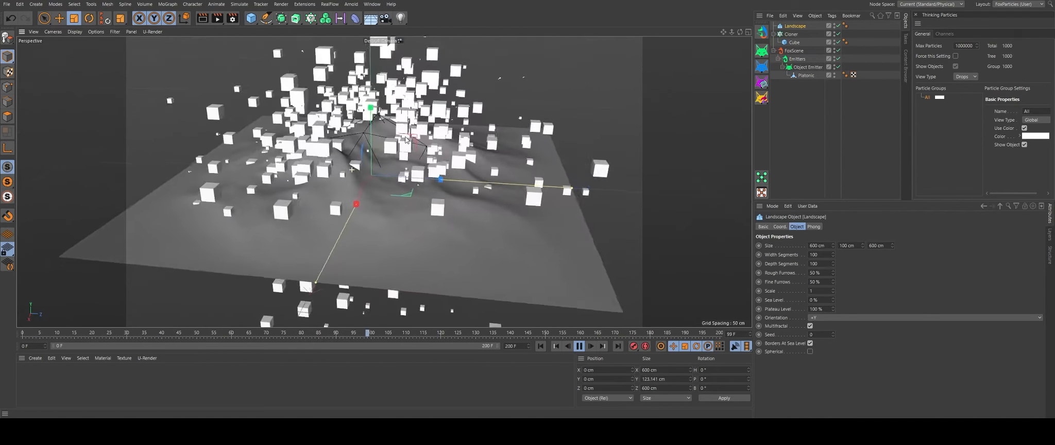
{"action": "left_click", "coordinate": [832, 332]}
{"action": "left_click", "coordinate": [833, 332]}
{"action": "left_click", "coordinate": [833, 333]}
{"action": "left_click", "coordinate": [833, 332]}
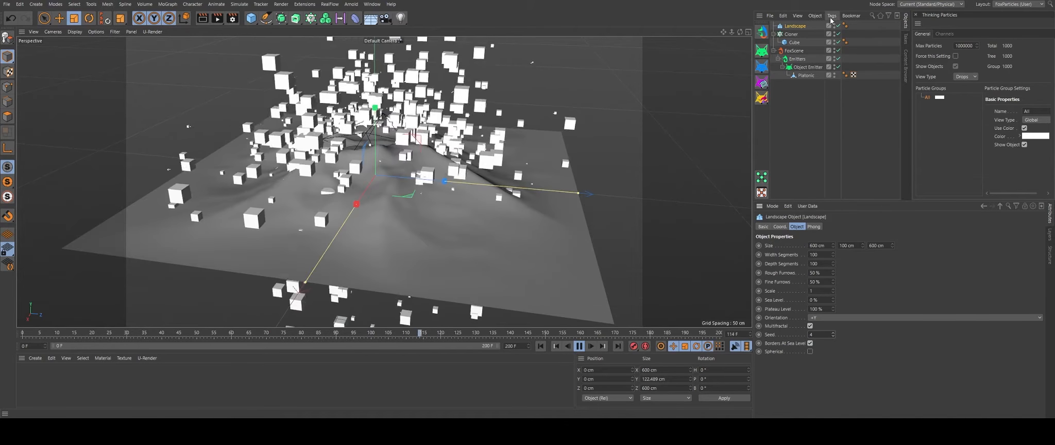
Convert the landscape to an editable polygon object and make it a child of the Object Emitter.
{"action": "key", "text": "c"}
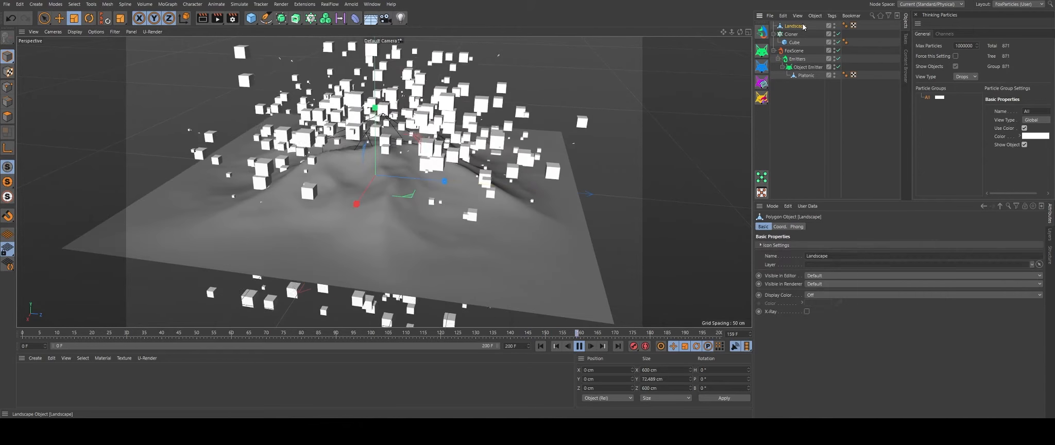
{"action": "left_click", "coordinate": [799, 68]}
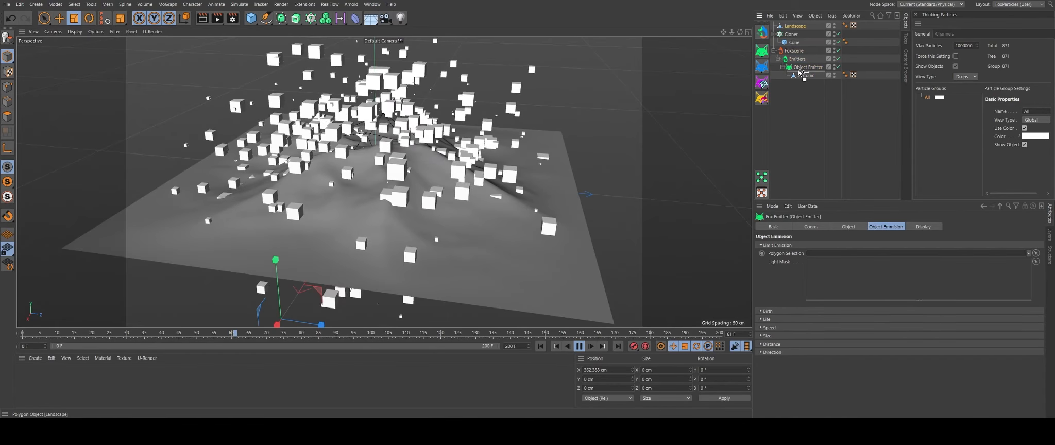
{"action": "left_click_drag", "start_coordinate": [801, 67], "coordinate": [803, 68]}
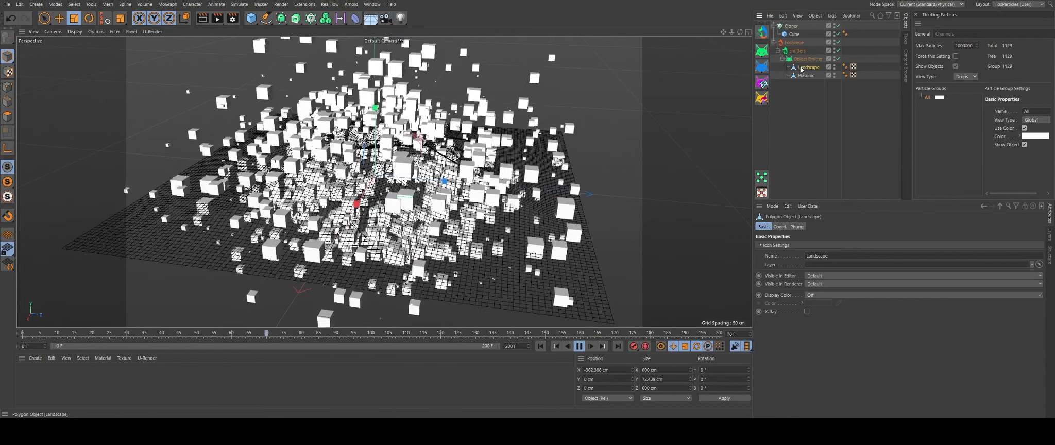
Disable the Cloner to show only the particles emitted from the landscape and the platonic.
{"action": "left_click", "coordinate": [805, 76]}
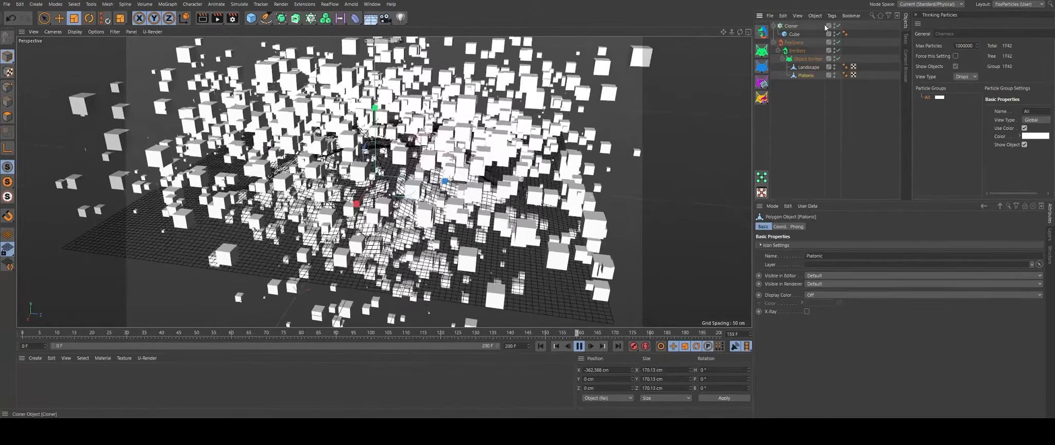
{"action": "left_click_drag", "start_coordinate": [838, 34], "coordinate": [837, 20]}
{"action": "left_click_drag", "start_coordinate": [484, 130], "coordinate": [365, 149], "text": "alt"}
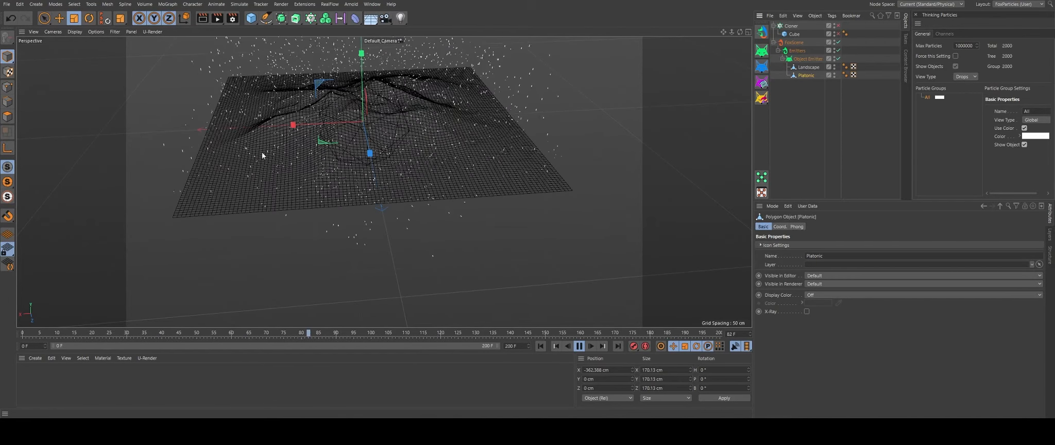
Try moving the landscape along X away from the platonic to compare their emissions, and undo the move.
{"action": "key", "text": "9"}
{"action": "left_click", "coordinate": [359, 90]}
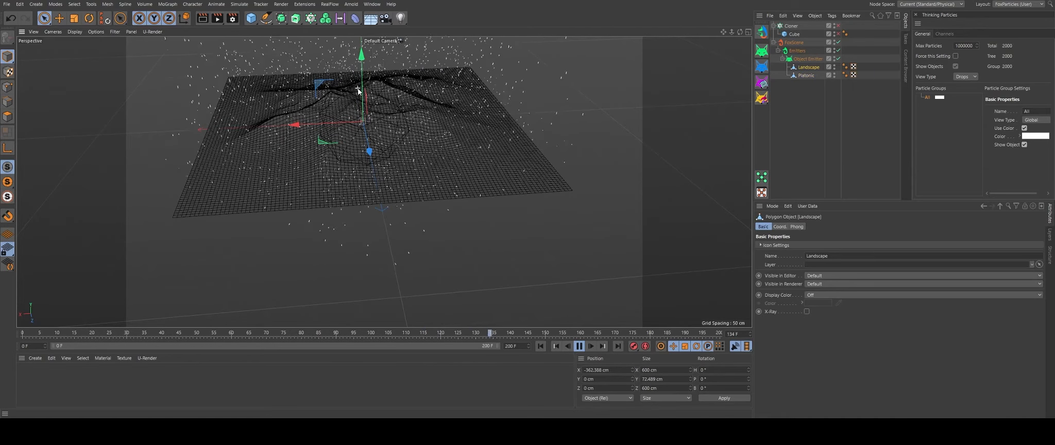
{"action": "right_click_drag", "start_coordinate": [359, 90], "coordinate": [337, 184], "text": "alt"}
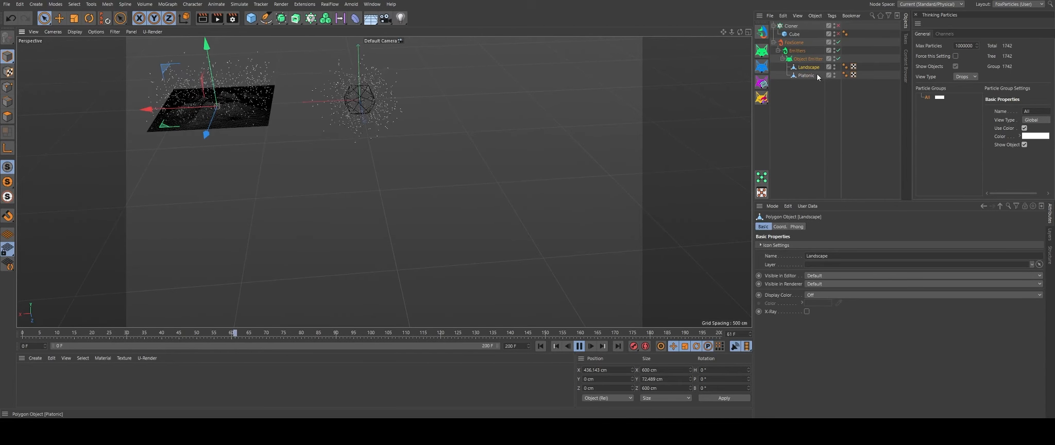
{"action": "key", "text": "ctrl+z"}
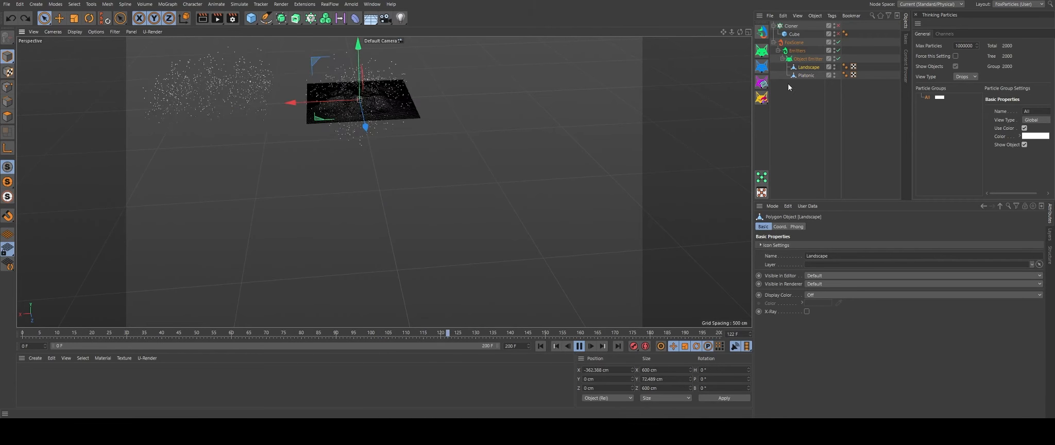
Delete the Platonic from the Object Emitter so that only the landscape emits particles.
{"action": "left_click", "coordinate": [809, 76]}
{"action": "key", "text": "Delete"}
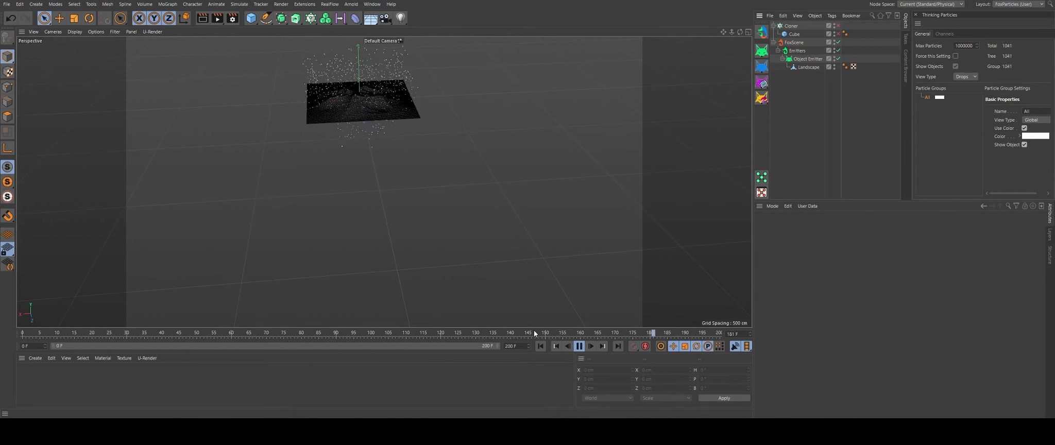
{"action": "scroll", "coordinate": [339, 103], "scroll_direction": "up", "scroll_amount": 7}
{"action": "middle_click_drag", "start_coordinate": [339, 103], "coordinate": [370, 219], "text": "alt"}
{"action": "left_click_drag", "start_coordinate": [370, 219], "coordinate": [386, 166], "text": "alt"}
{"action": "left_click_drag", "start_coordinate": [382, 196], "coordinate": [508, 223], "text": "alt"}
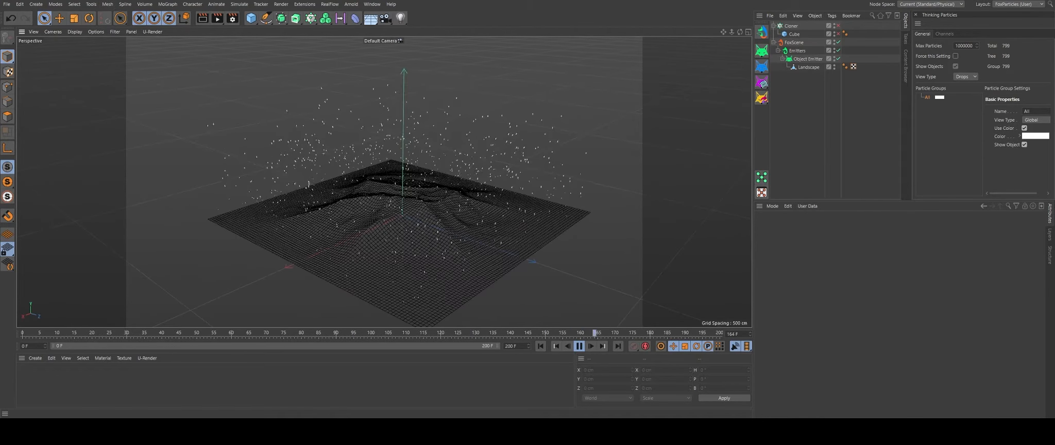
Select a patch of polygons on the landscape's near slope and store it as a polygon selection tag.
{"action": "left_click", "coordinate": [804, 61]}
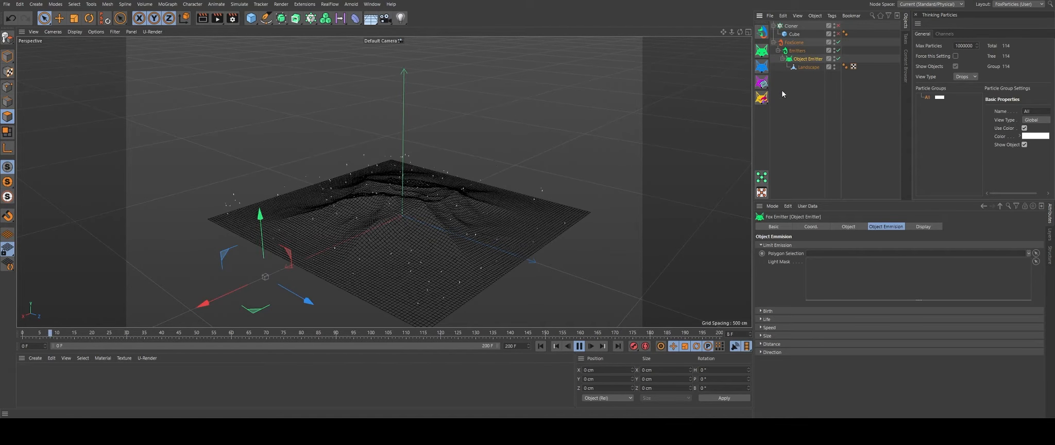
{"action": "left_click", "coordinate": [809, 68]}
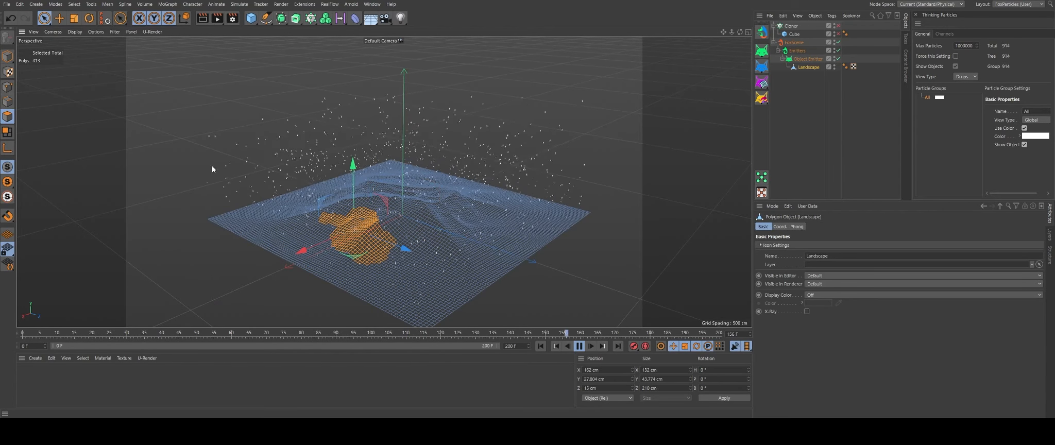
{"action": "left_click", "coordinate": [74, 4]}
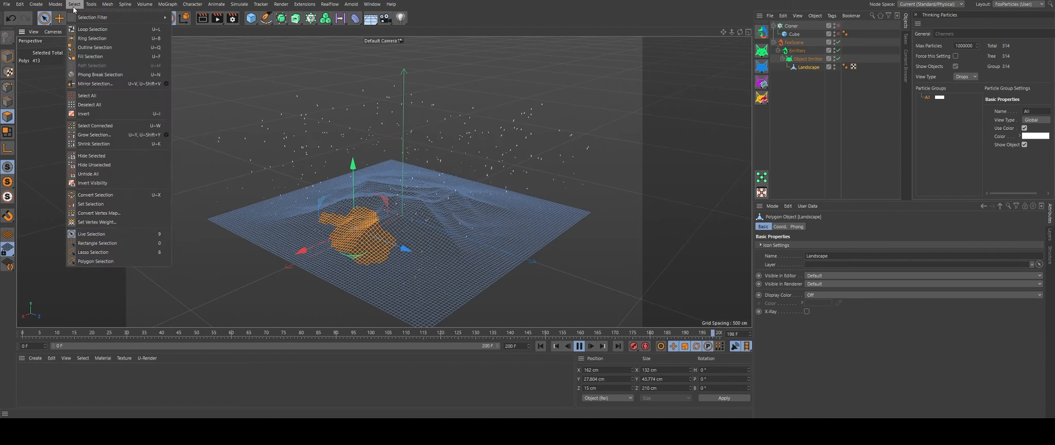
{"action": "left_click", "coordinate": [103, 204]}
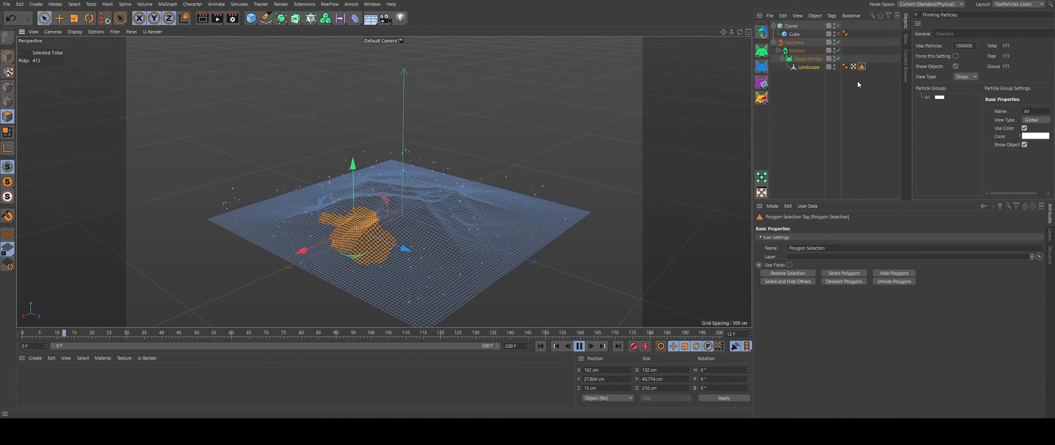
Try limiting the Object Emitter's emission with the landscape's polygon selection tag.
{"action": "left_click", "coordinate": [807, 58]}
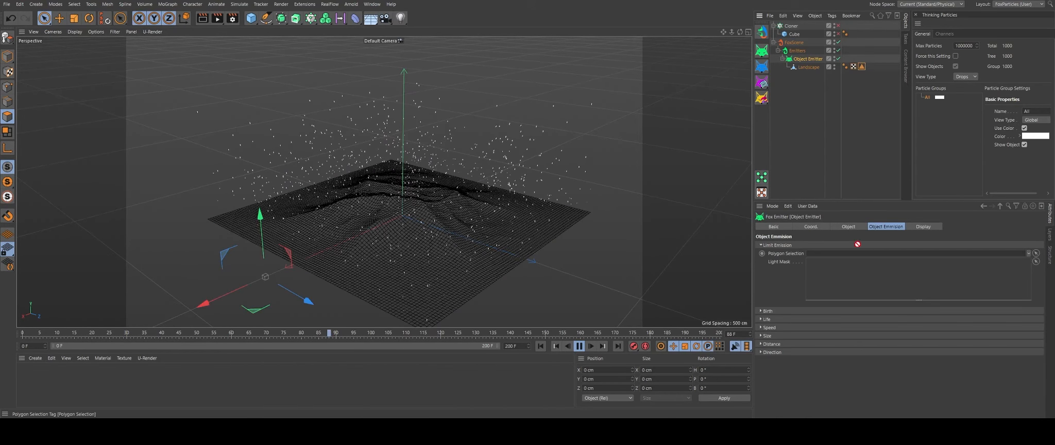
{"action": "left_click_drag", "start_coordinate": [418, 213], "coordinate": [417, 232], "text": "alt"}
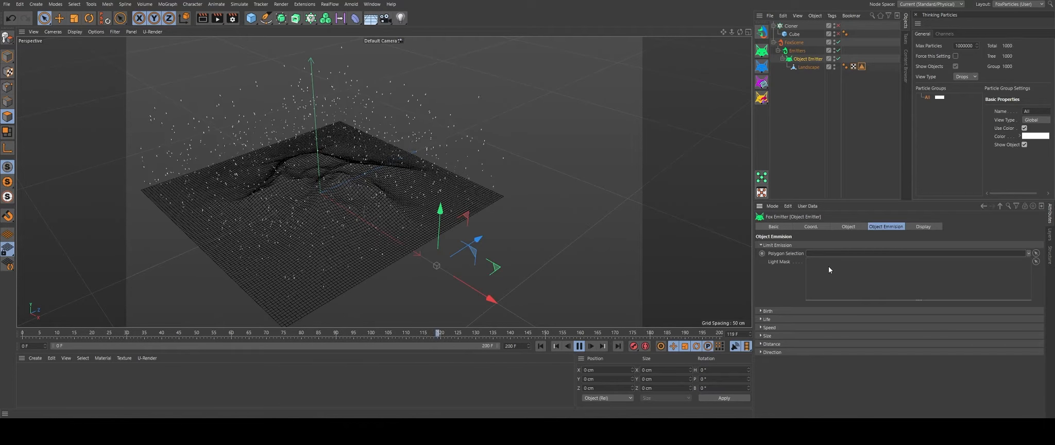
Set the emitter's Birth Type to Texture and assign a Gradient shader as the Birth Texture.
{"action": "left_click", "coordinate": [767, 311]}
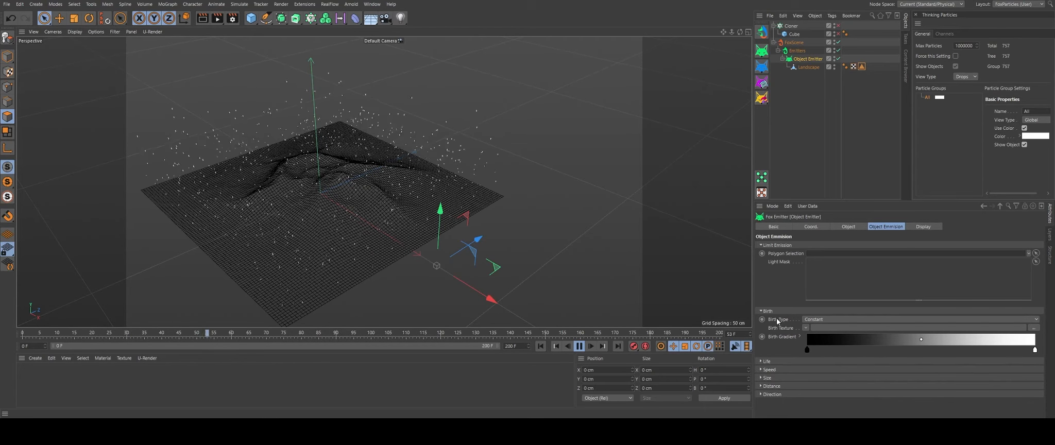
{"action": "left_click", "coordinate": [815, 319]}
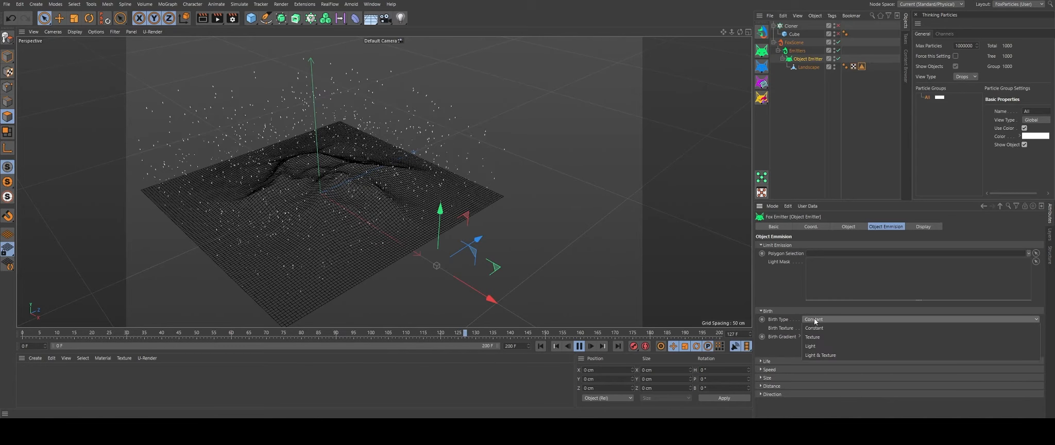
{"action": "left_click", "coordinate": [847, 337]}
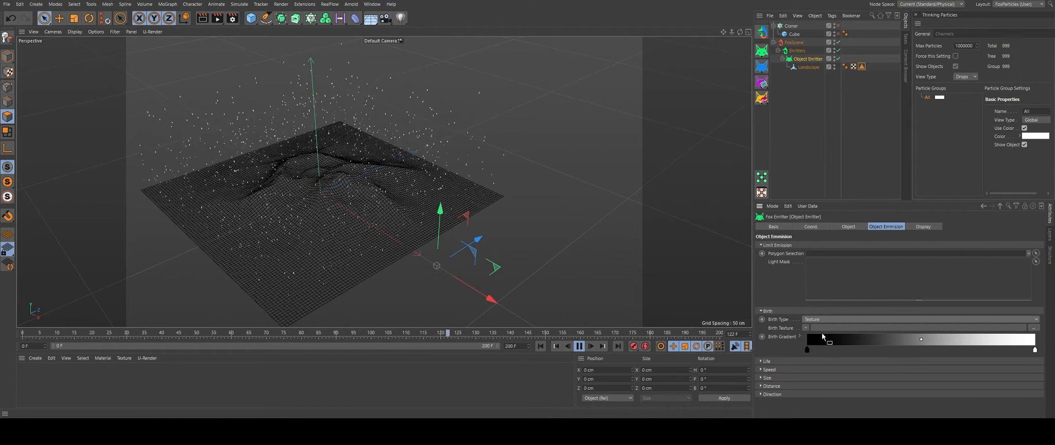
{"action": "left_click", "coordinate": [805, 328]}
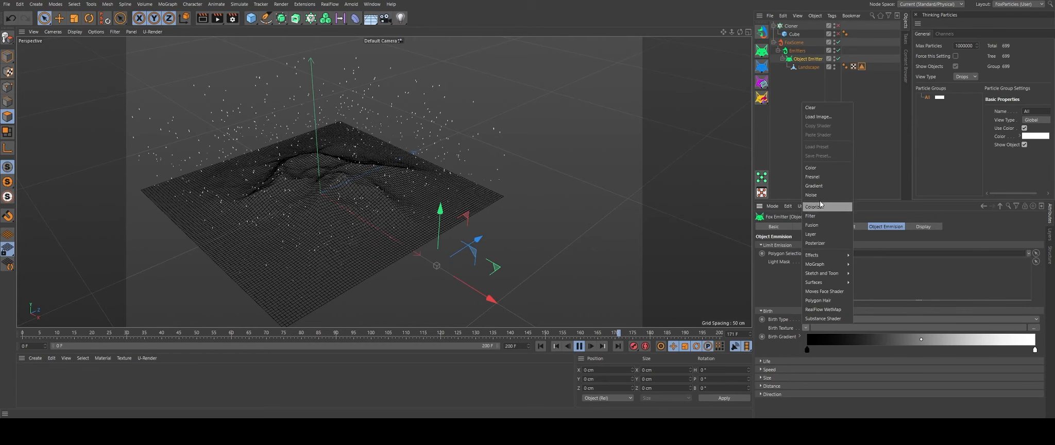
{"action": "left_click", "coordinate": [819, 185]}
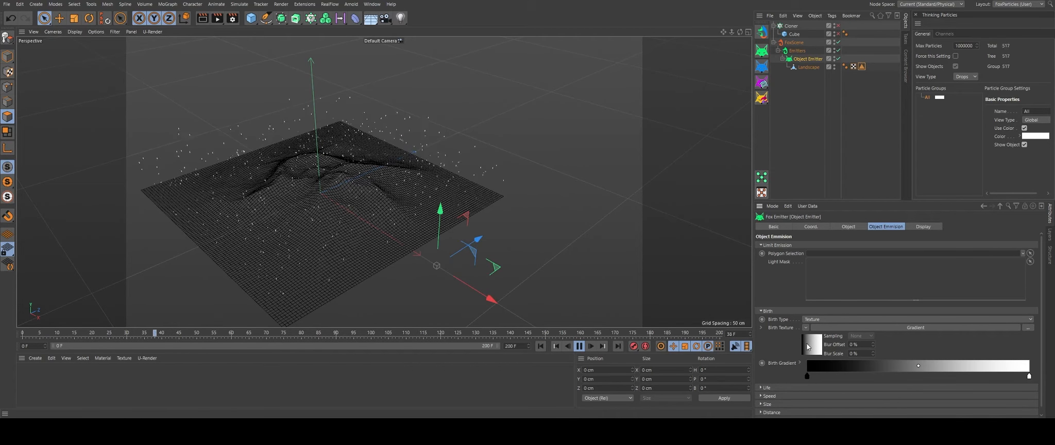
{"action": "left_click_drag", "start_coordinate": [347, 234], "coordinate": [396, 193], "text": "alt"}
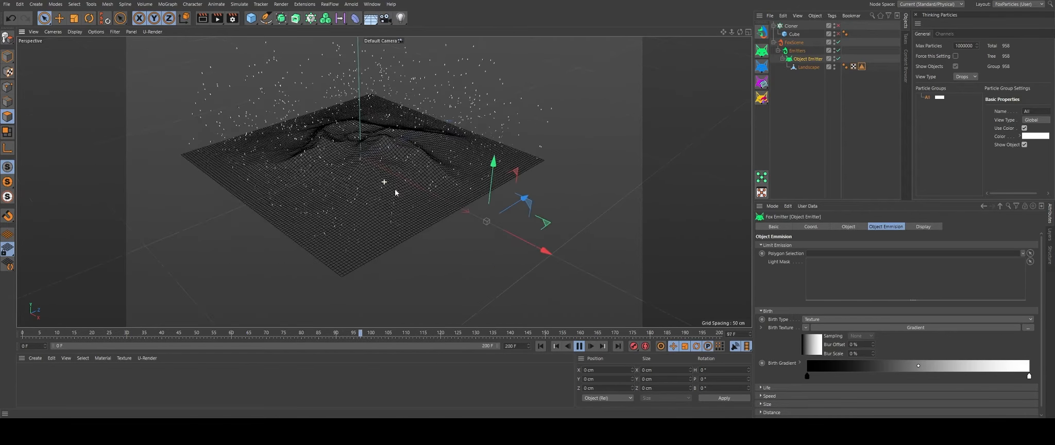
Narrow the Birth Texture gradient by moving its black knot to about 30% and its white knot to about 36%.
{"action": "left_click", "coordinate": [807, 349]}
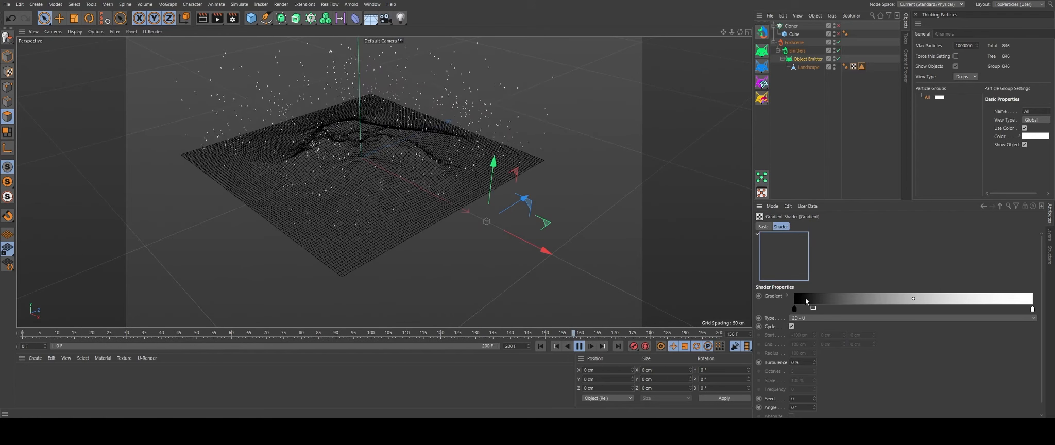
{"action": "left_click_drag", "start_coordinate": [46, 20], "coordinate": [77, 29]}
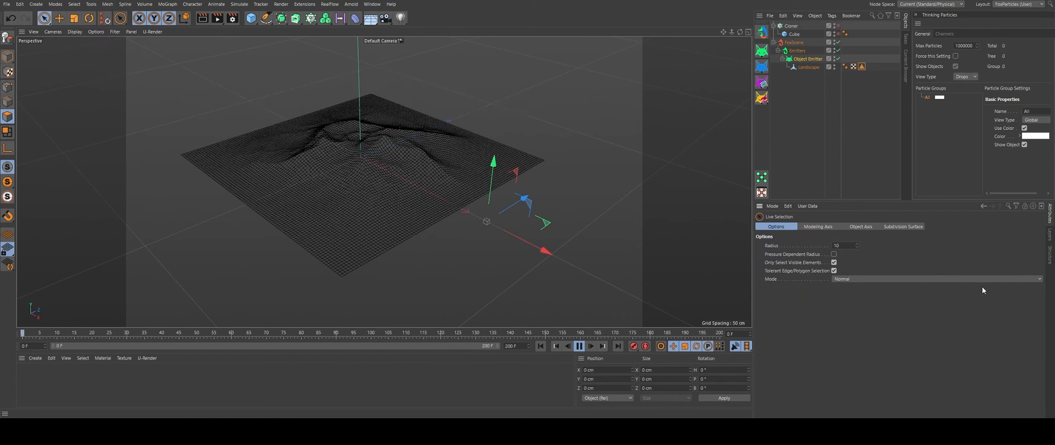
{"action": "left_click", "coordinate": [808, 59]}
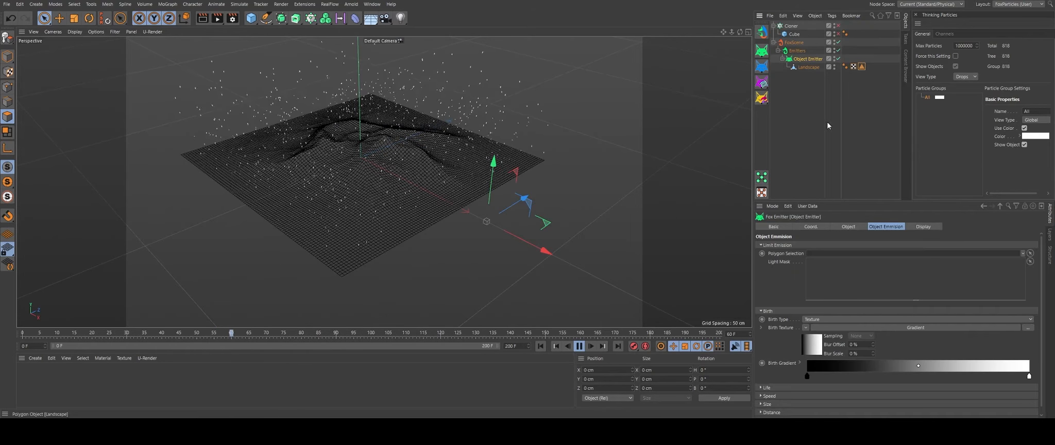
{"action": "left_click", "coordinate": [808, 345]}
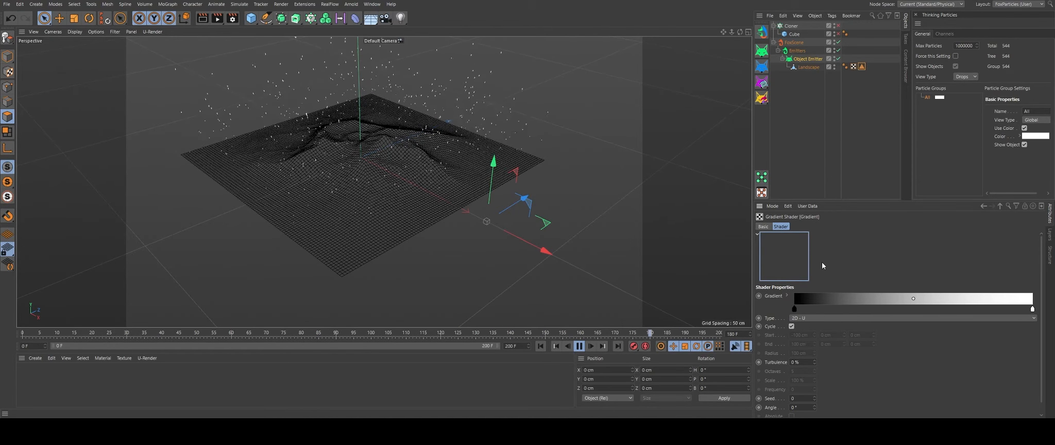
{"action": "left_click", "coordinate": [794, 310]}
{"action": "left_click_drag", "start_coordinate": [372, 155], "coordinate": [306, 161], "text": "alt"}
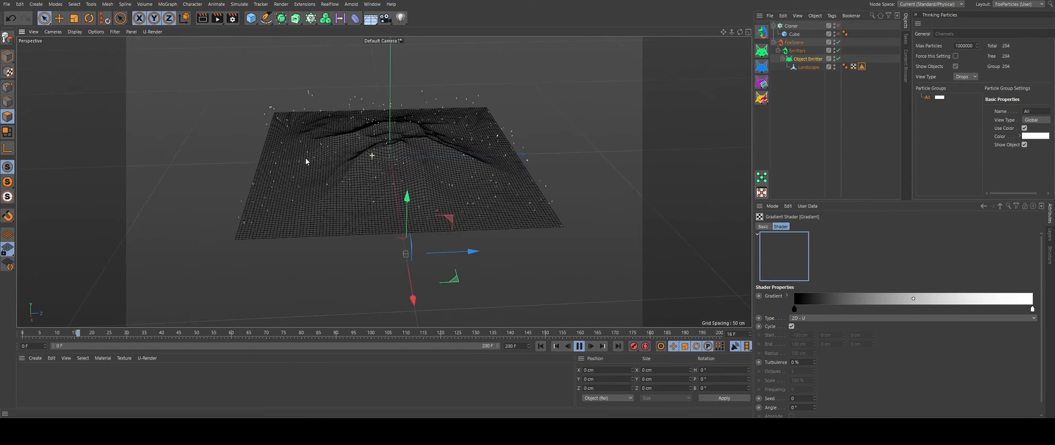
{"action": "left_click_drag", "start_coordinate": [794, 311], "coordinate": [865, 312]}
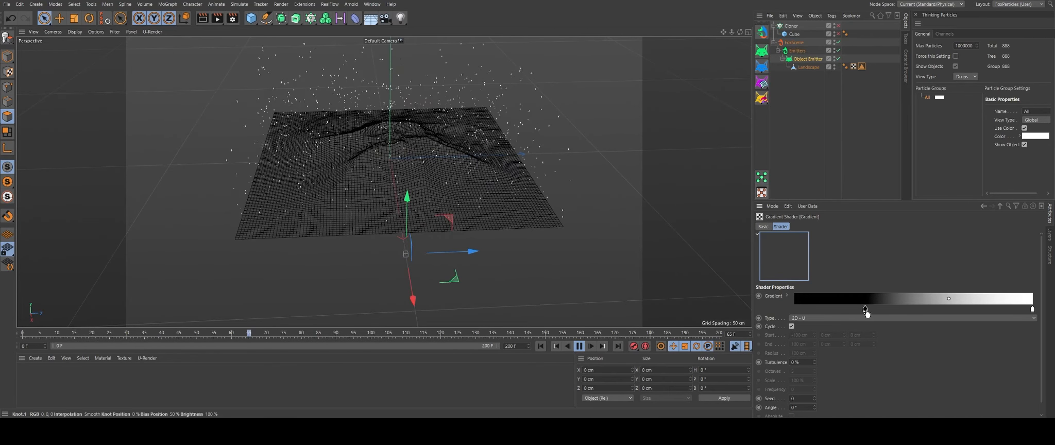
{"action": "left_click_drag", "start_coordinate": [1032, 309], "coordinate": [880, 309]}
{"action": "left_click_drag", "start_coordinate": [315, 174], "coordinate": [488, 168], "text": "alt"}
{"action": "left_click_drag", "start_coordinate": [224, 149], "coordinate": [454, 165], "text": "alt"}
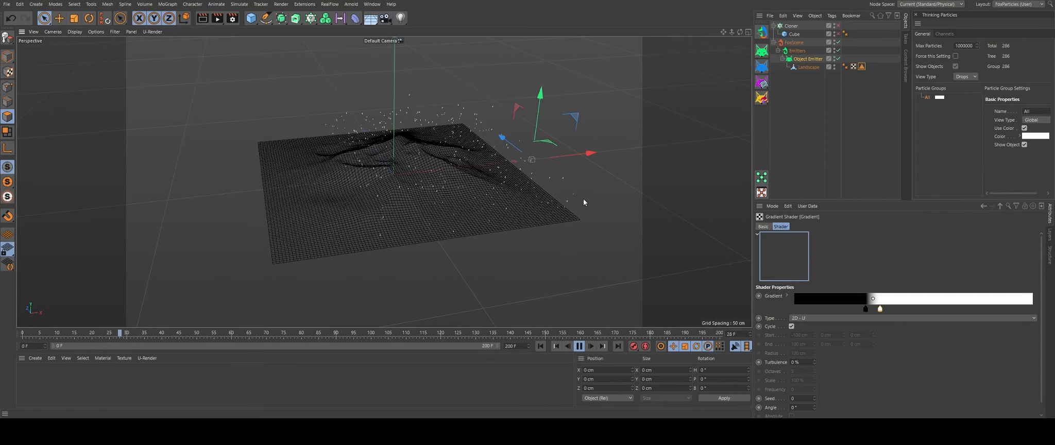
Create a new material and apply it to the Landscape object.
{"action": "double_click", "coordinate": [52, 376]}
{"action": "left_click_drag", "start_coordinate": [26, 378], "coordinate": [252, 251]}
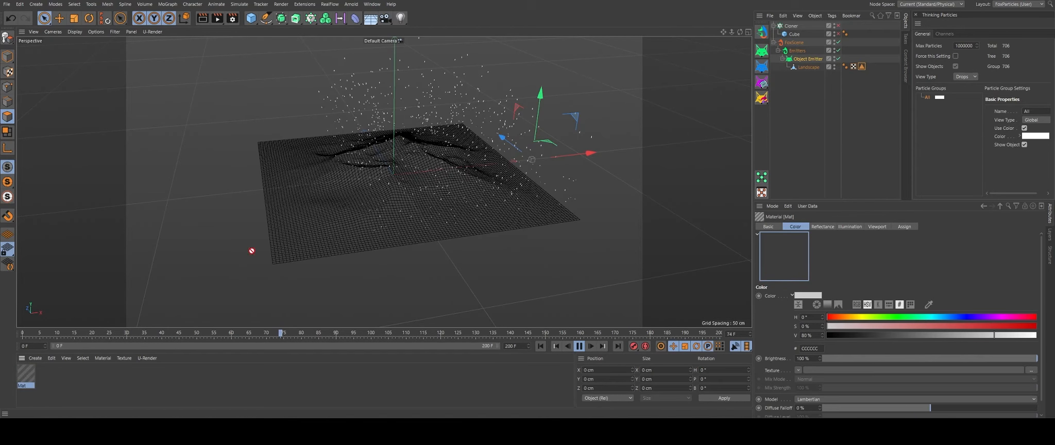
{"action": "left_click_drag", "start_coordinate": [809, 71], "coordinate": [811, 71]}
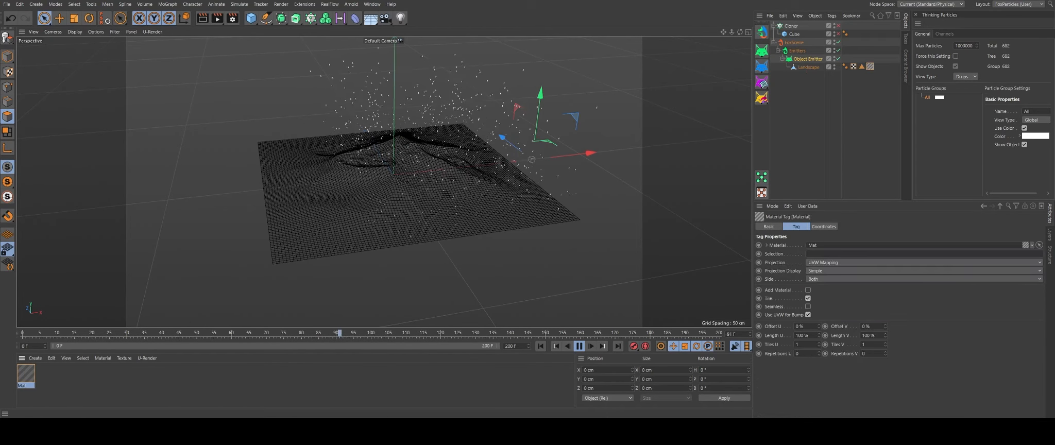
Disable Hide Object Emitter and Emit Particle on the Object Emitter so that only the landscape surface shows.
{"action": "left_click", "coordinate": [807, 58]}
{"action": "left_click", "coordinate": [885, 227]}
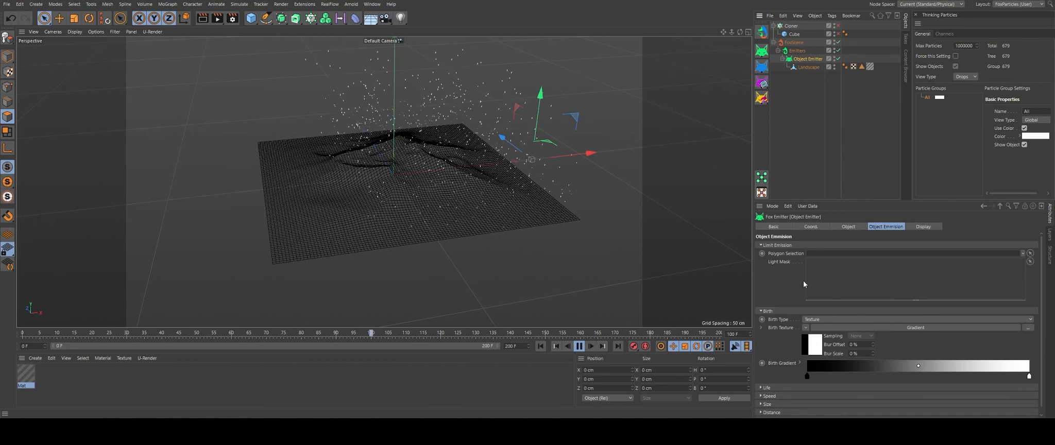
{"action": "left_click", "coordinate": [840, 226]}
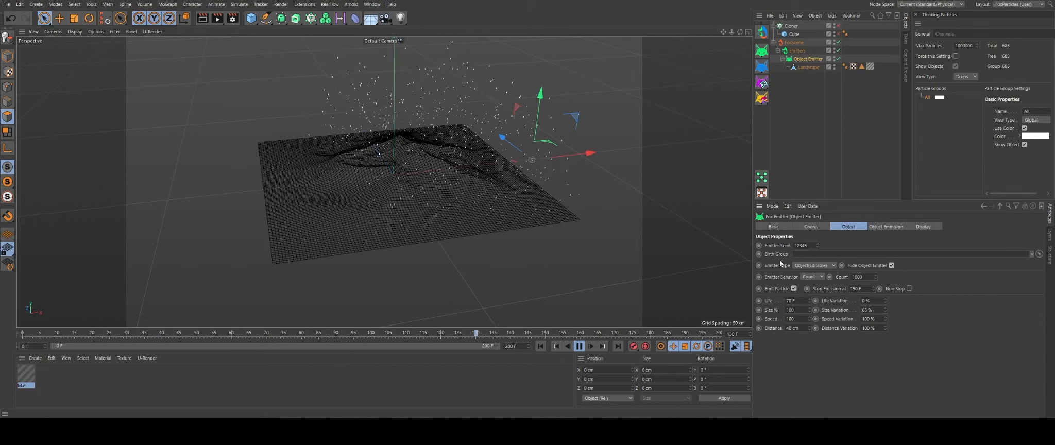
{"action": "left_click", "coordinate": [892, 266]}
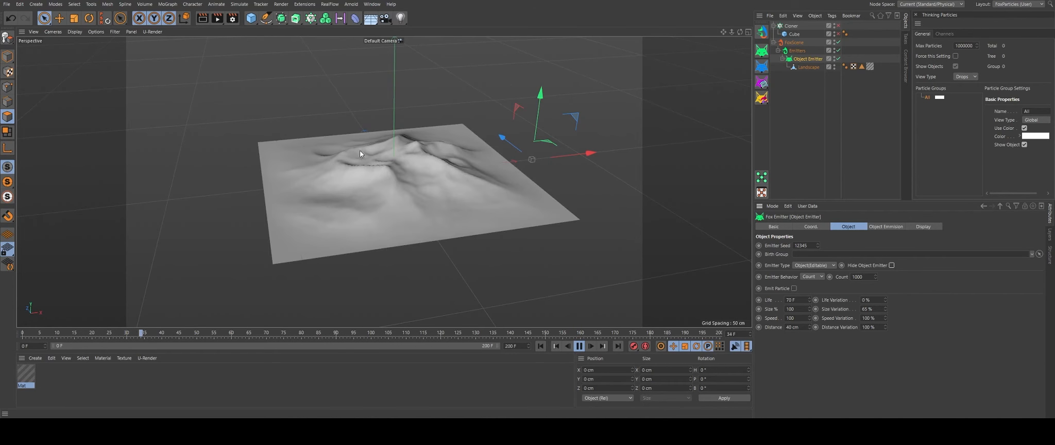
{"action": "left_click_drag", "start_coordinate": [360, 150], "coordinate": [409, 217], "text": "alt"}
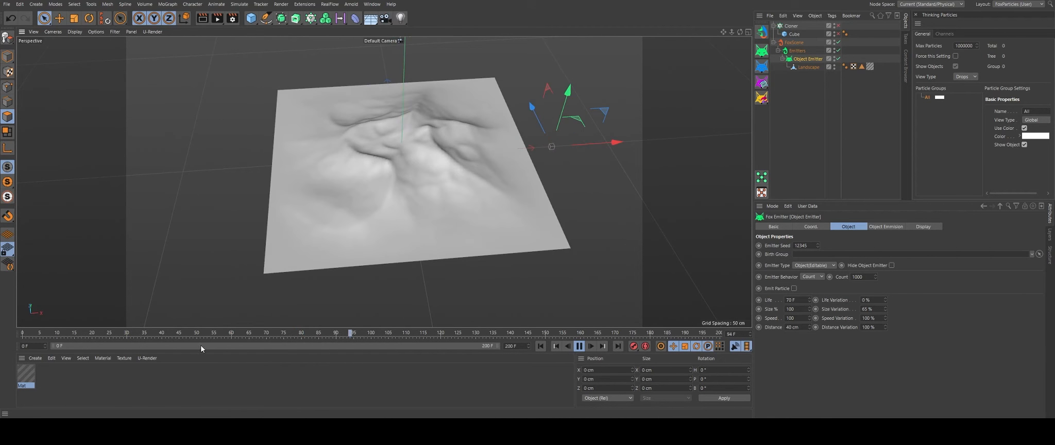
Open the new material for editing and load a Gradient shader into its Color texture.
{"action": "double_click", "coordinate": [26, 375]}
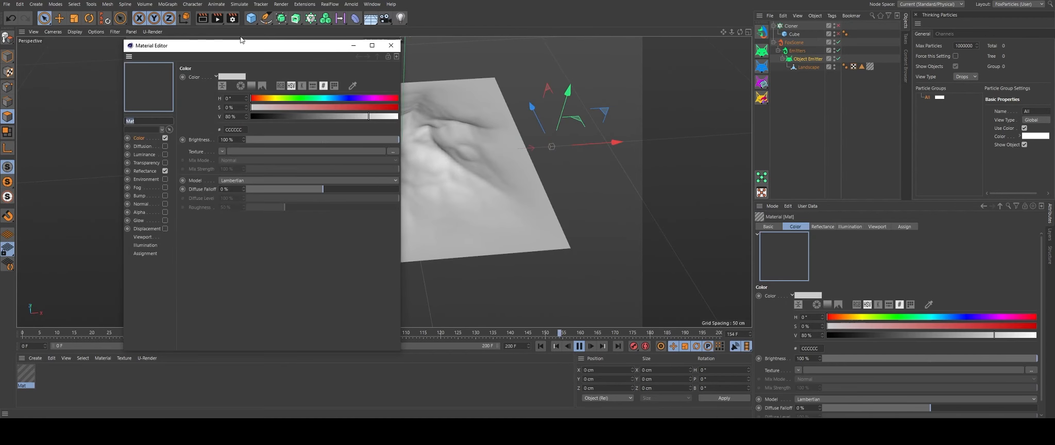
{"action": "left_click_drag", "start_coordinate": [249, 49], "coordinate": [628, 59]}
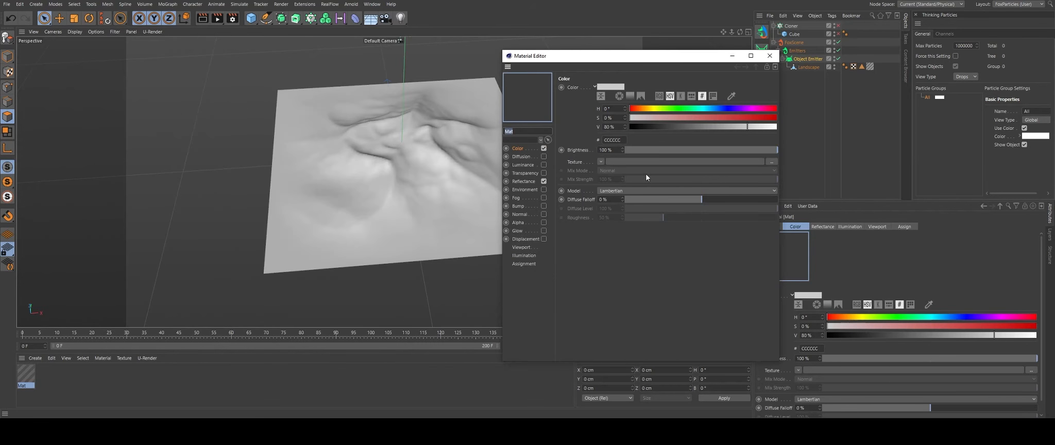
{"action": "left_click", "coordinate": [601, 162]}
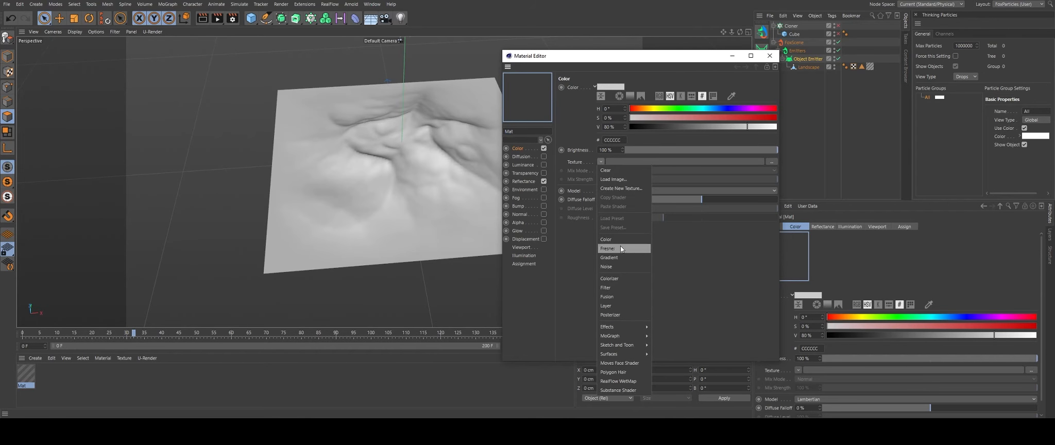
{"action": "left_click", "coordinate": [611, 257]}
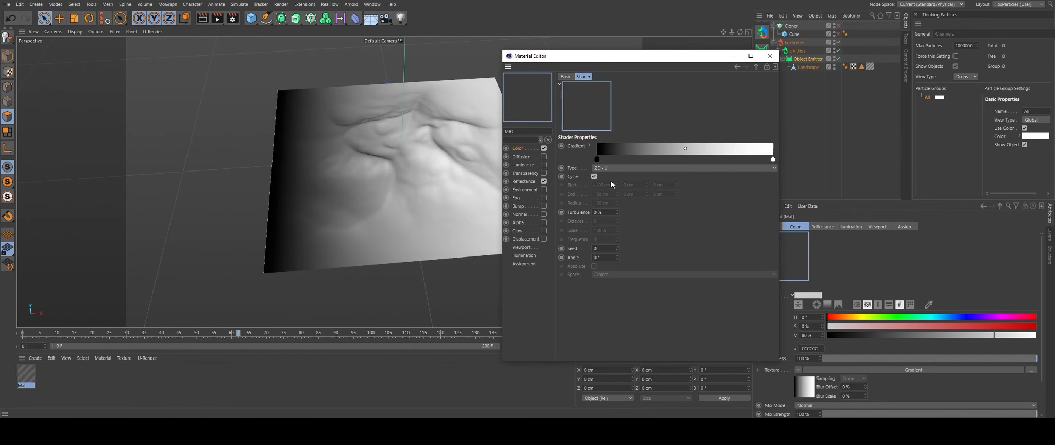
Set the material's gradient type to 2D - Circular and move its black knot to about 30% and white knot to about 37%.
{"action": "left_click", "coordinate": [613, 169]}
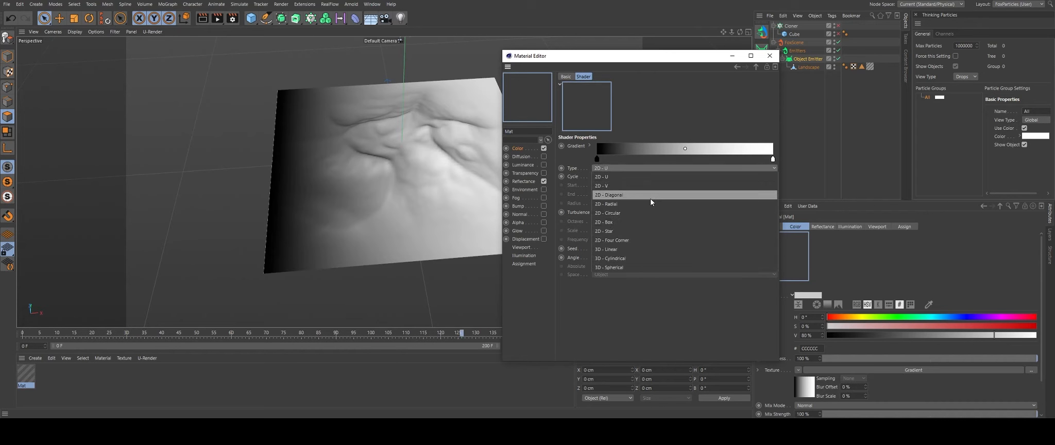
{"action": "left_click", "coordinate": [631, 203]}
{"action": "left_click", "coordinate": [608, 169]}
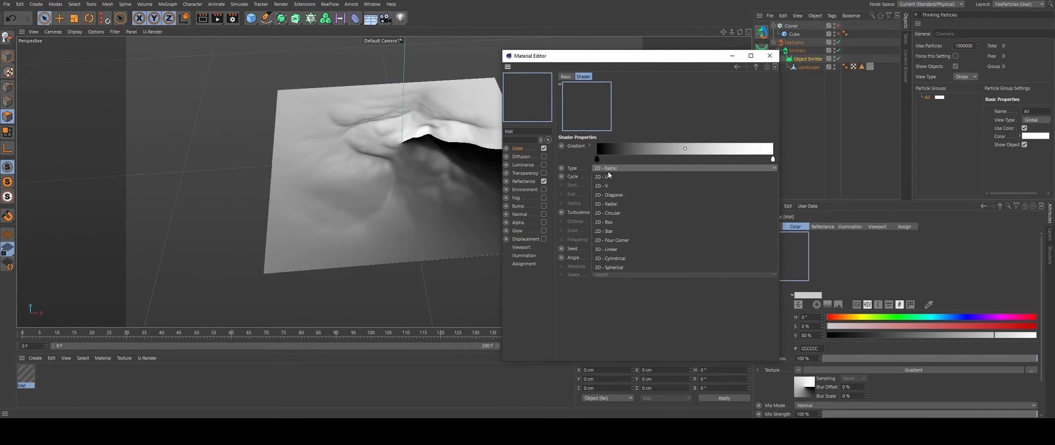
{"action": "left_click", "coordinate": [615, 213]}
{"action": "left_click_drag", "start_coordinate": [597, 160], "coordinate": [650, 161]}
{"action": "left_click_drag", "start_coordinate": [773, 159], "coordinate": [662, 163]}
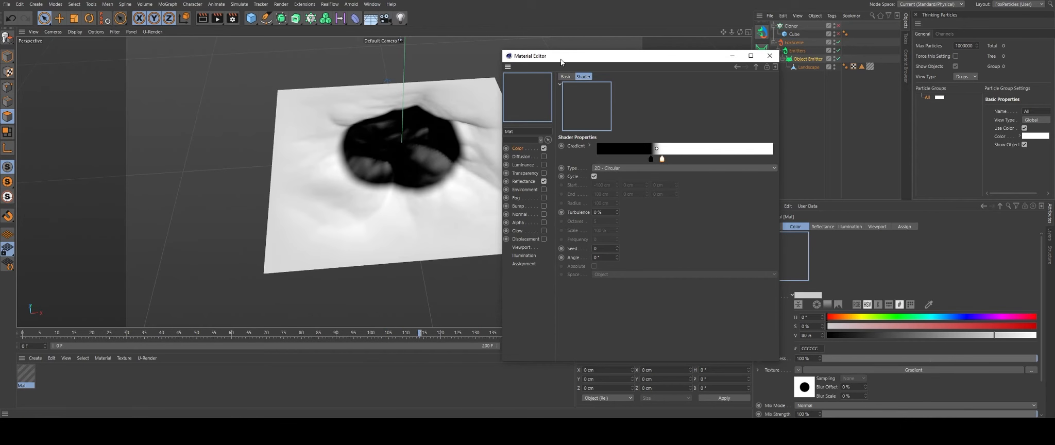
Copy the material's circular Gradient shader into the Object Emitter's Birth Texture and close the Material Editor.
{"action": "left_click", "coordinate": [736, 67]}
{"action": "left_click_drag", "start_coordinate": [657, 59], "coordinate": [530, 100]}
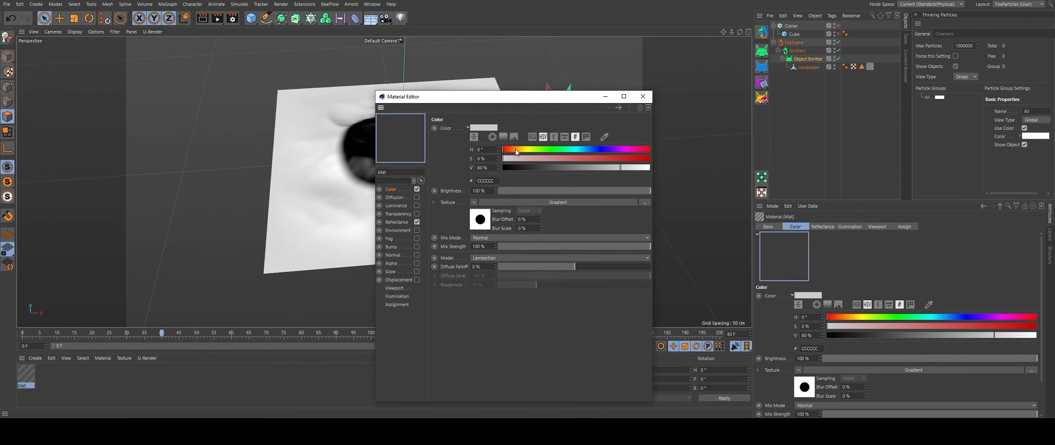
{"action": "right_click", "coordinate": [455, 200]}
{"action": "left_click", "coordinate": [463, 228]}
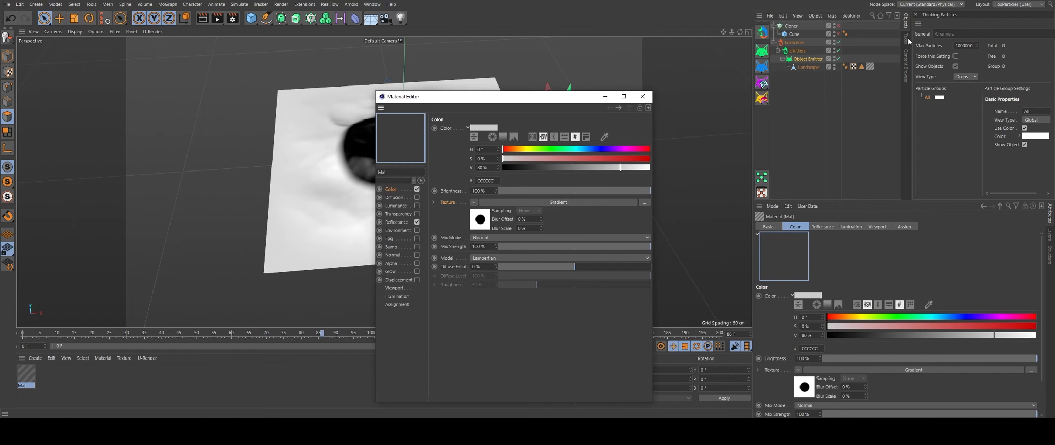
{"action": "left_click", "coordinate": [808, 58]}
{"action": "left_click", "coordinate": [880, 225]}
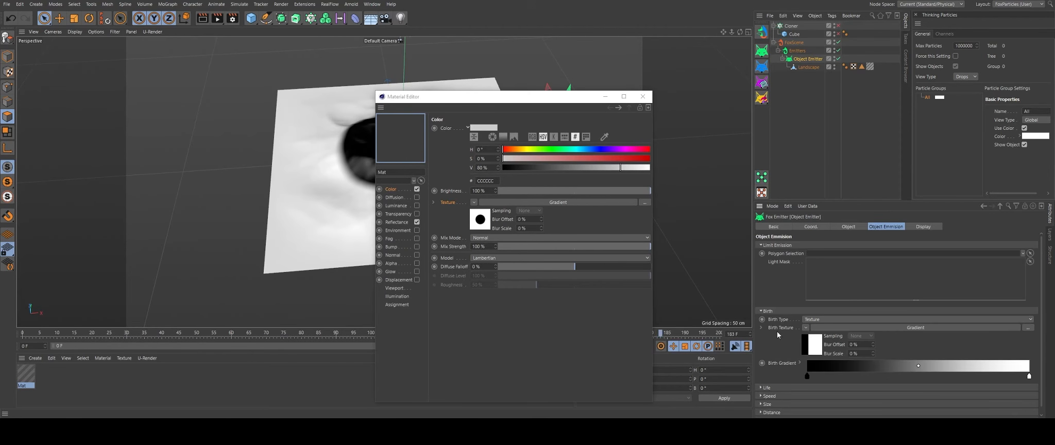
{"action": "right_click", "coordinate": [779, 327]}
{"action": "left_click", "coordinate": [813, 298]}
{"action": "left_click", "coordinate": [643, 97]}
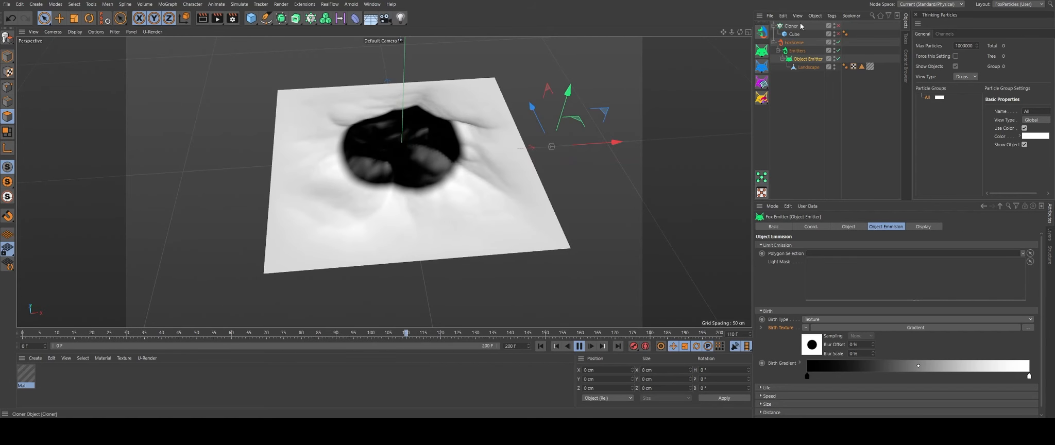
Enable Emit Particle and Hide Object Emitter again on the Object Emitter.
{"action": "left_click", "coordinate": [843, 227]}
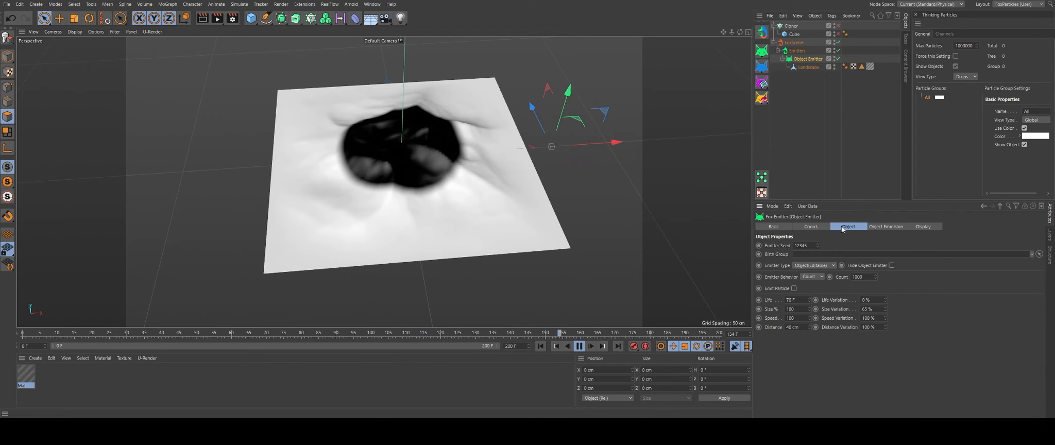
{"action": "left_click", "coordinate": [794, 289]}
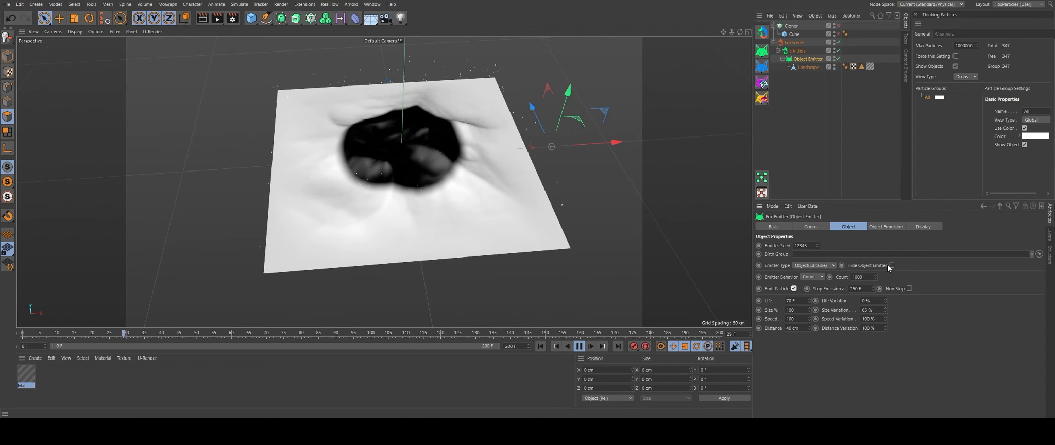
{"action": "left_click", "coordinate": [891, 265]}
{"action": "left_click_drag", "start_coordinate": [559, 258], "coordinate": [330, 170], "text": "alt"}
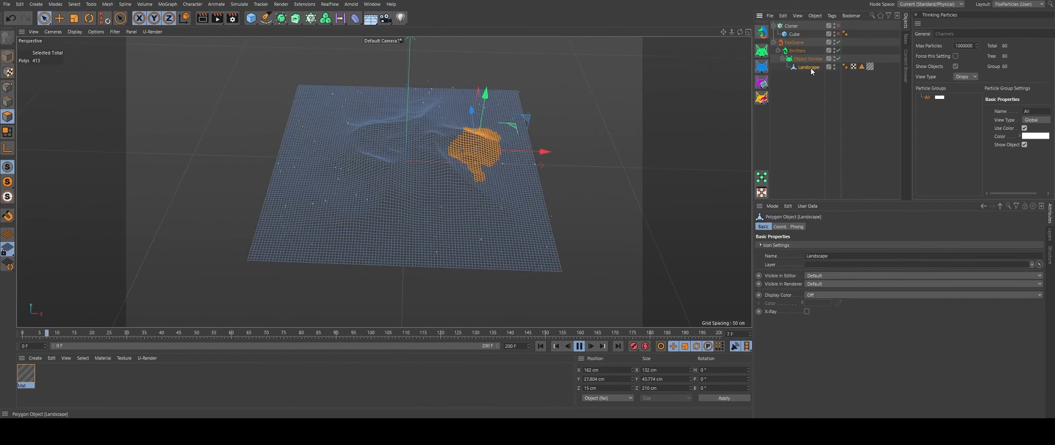
Invert the emitter's Birth Gradient by placing the white knot at the start and the black knot at the end.
{"action": "left_click", "coordinate": [877, 227]}
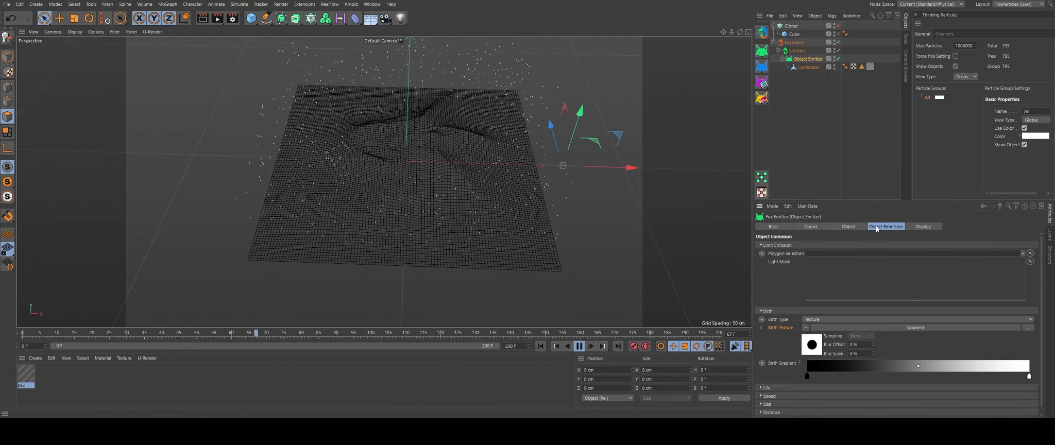
{"action": "left_click", "coordinate": [810, 345]}
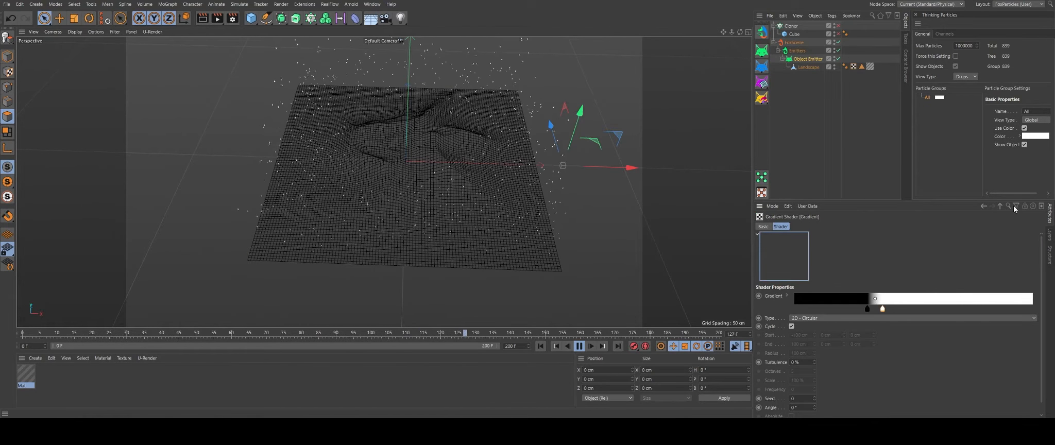
{"action": "left_click", "coordinate": [984, 205]}
{"action": "left_click_drag", "start_coordinate": [820, 376], "coordinate": [905, 376]}
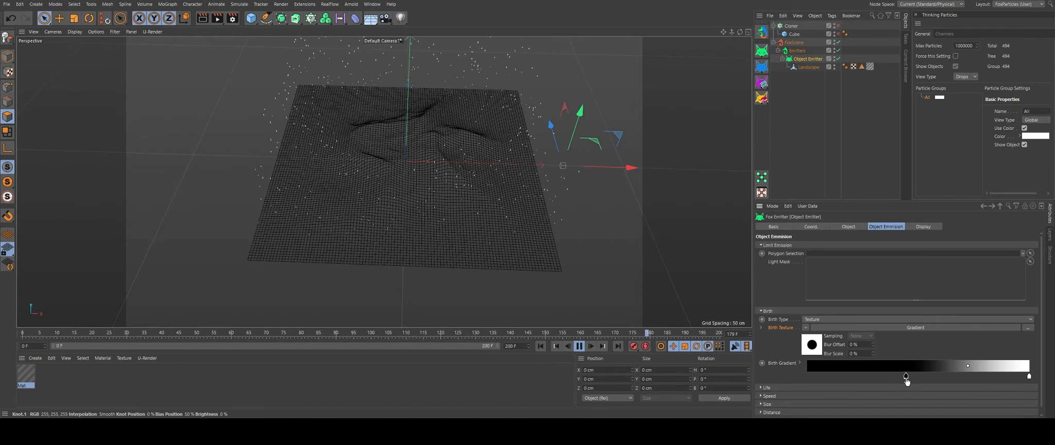
{"action": "left_click_drag", "start_coordinate": [1028, 378], "coordinate": [807, 377]}
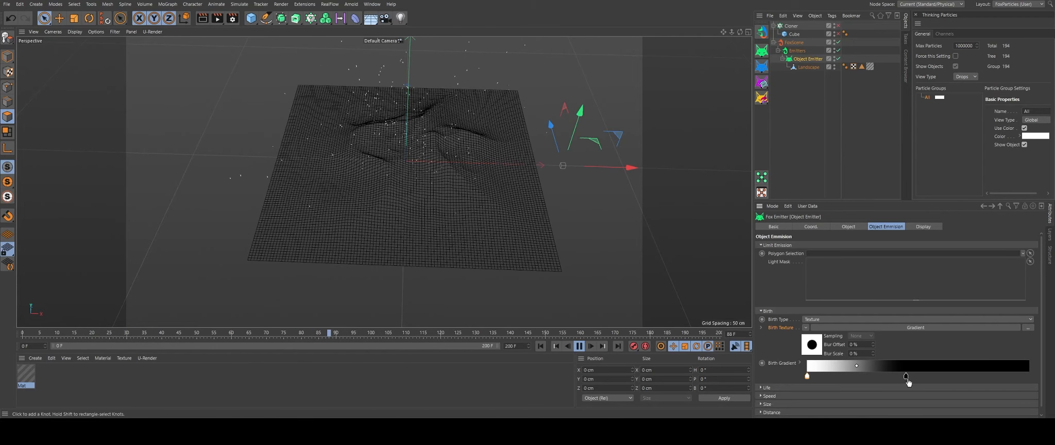
{"action": "left_click_drag", "start_coordinate": [906, 376], "coordinate": [1028, 376]}
{"action": "left_click_drag", "start_coordinate": [417, 203], "coordinate": [450, 163], "text": "alt"}
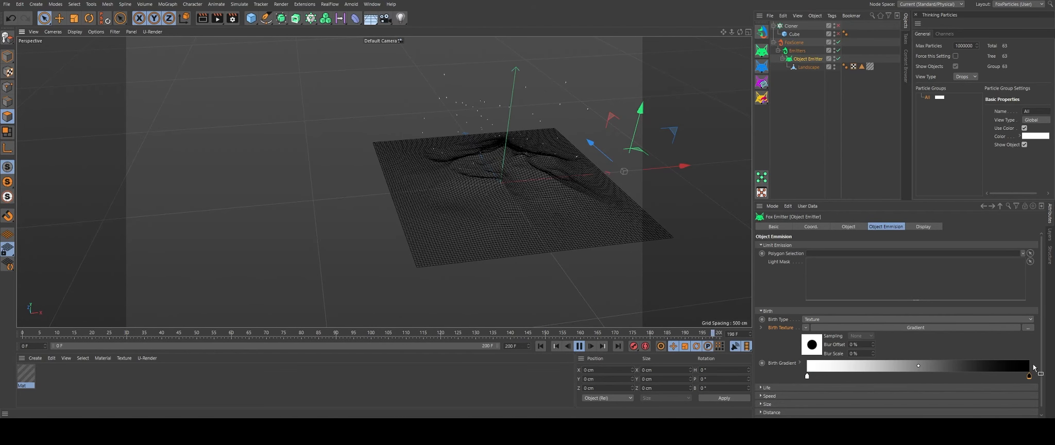
Rearrange the Birth Gradient so the black knot sits near the start and the white knot at about 49%.
{"action": "left_click_drag", "start_coordinate": [1028, 376], "coordinate": [994, 381]}
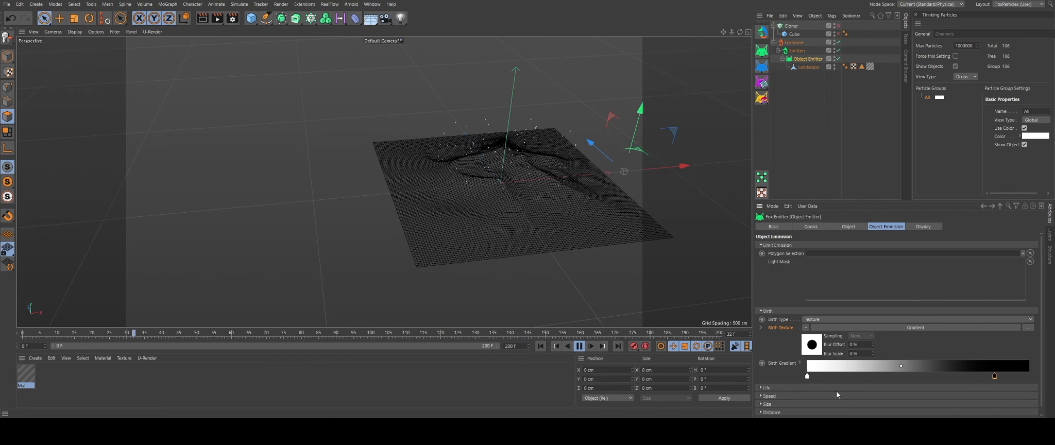
{"action": "left_click", "coordinate": [860, 376]}
{"action": "left_click_drag", "start_coordinate": [862, 379], "coordinate": [864, 404]}
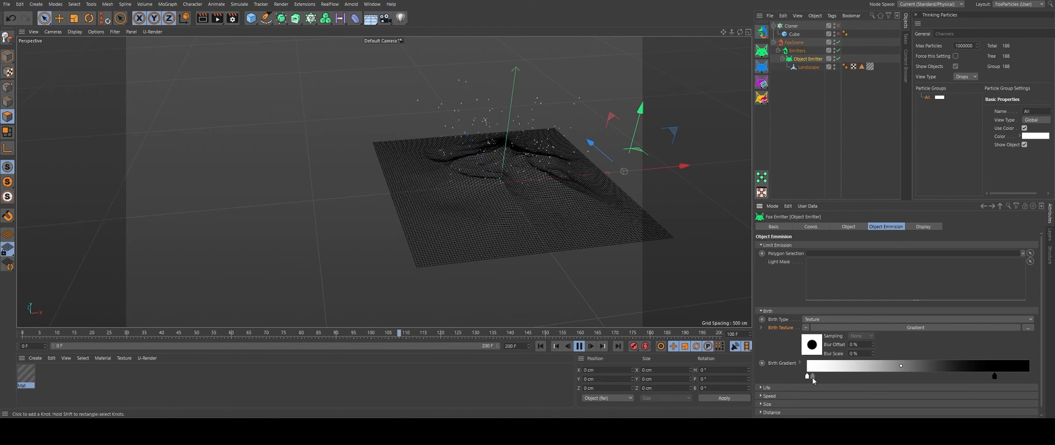
{"action": "left_click_drag", "start_coordinate": [808, 377], "coordinate": [915, 379]}
{"action": "left_click_drag", "start_coordinate": [986, 380], "coordinate": [807, 378]}
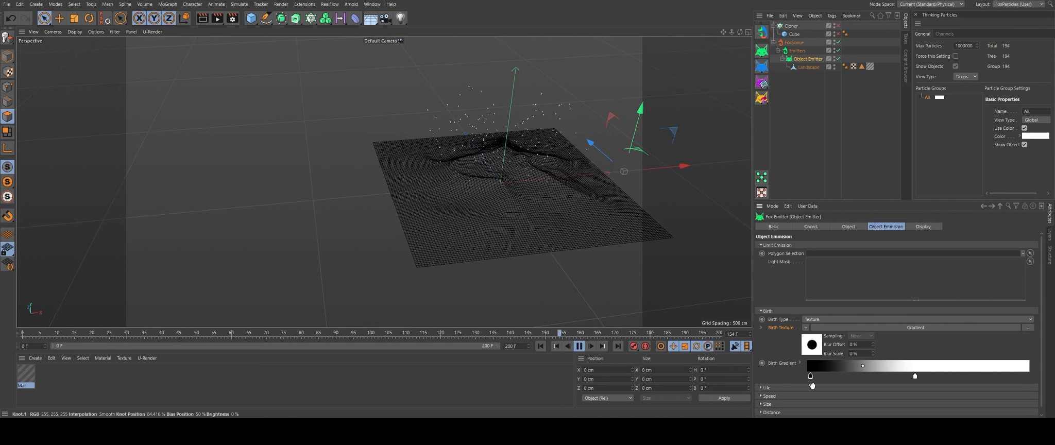
Move the Birth Gradient's white knot to the end of the ramp and set the emitter's Birth Type to Light.
{"action": "left_click_drag", "start_coordinate": [917, 380], "coordinate": [1035, 379]}
{"action": "left_click_drag", "start_coordinate": [506, 136], "coordinate": [364, 157], "text": "alt"}
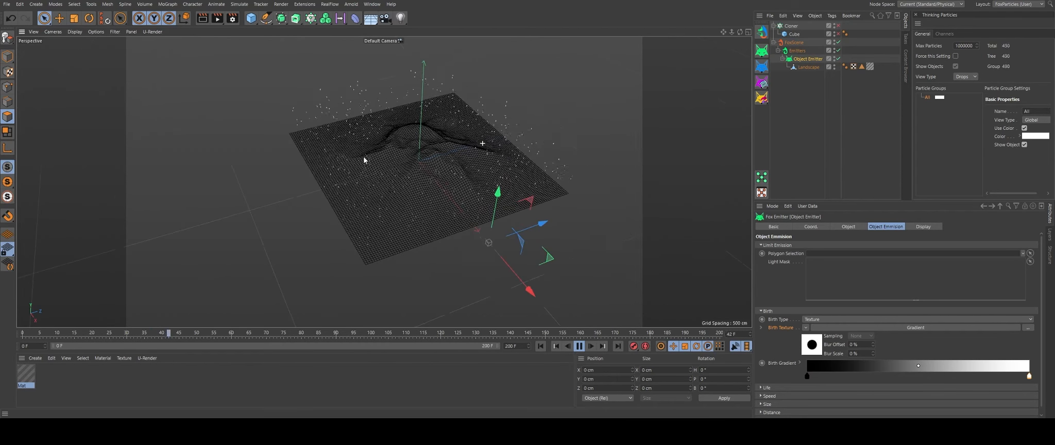
{"action": "left_click", "coordinate": [813, 320]}
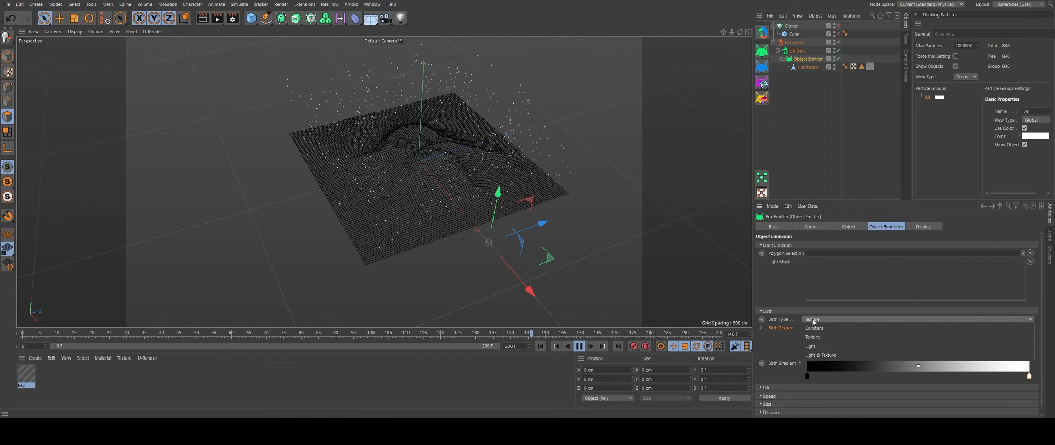
{"action": "left_click", "coordinate": [832, 347]}
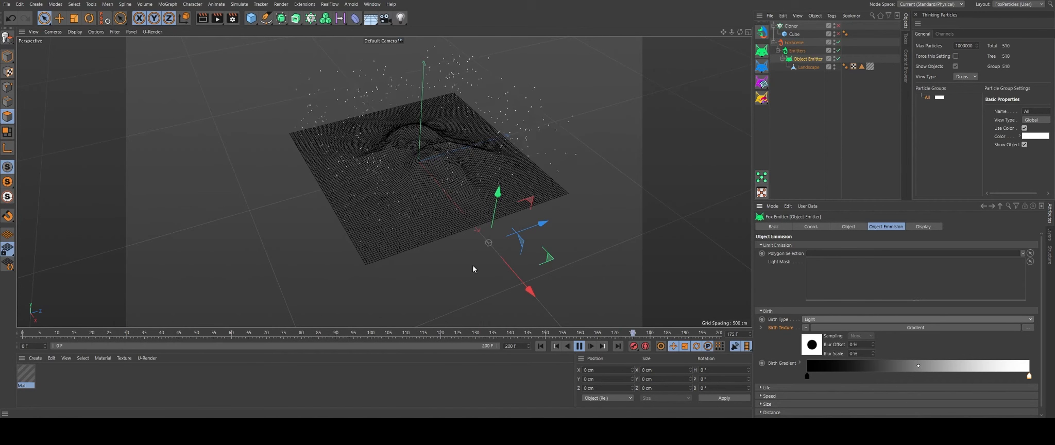
{"action": "mouse_move", "coordinate": [432, 172]}
{"action": "left_mouse_down", "text": "alt"}
{"action": "mouse_move", "coordinate": [344, 129]}
{"action": "mouse_move", "coordinate": [454, 100]}
{"action": "mouse_move", "coordinate": [480, 169]}
{"action": "mouse_move", "coordinate": [454, 135]}
{"action": "mouse_move", "coordinate": [450, 147]}
{"action": "mouse_move", "coordinate": [354, 121]}
{"action": "mouse_move", "coordinate": [475, 165]}
{"action": "mouse_move", "coordinate": [441, 166]}
{"action": "left_mouse_up", "text": "alt"}
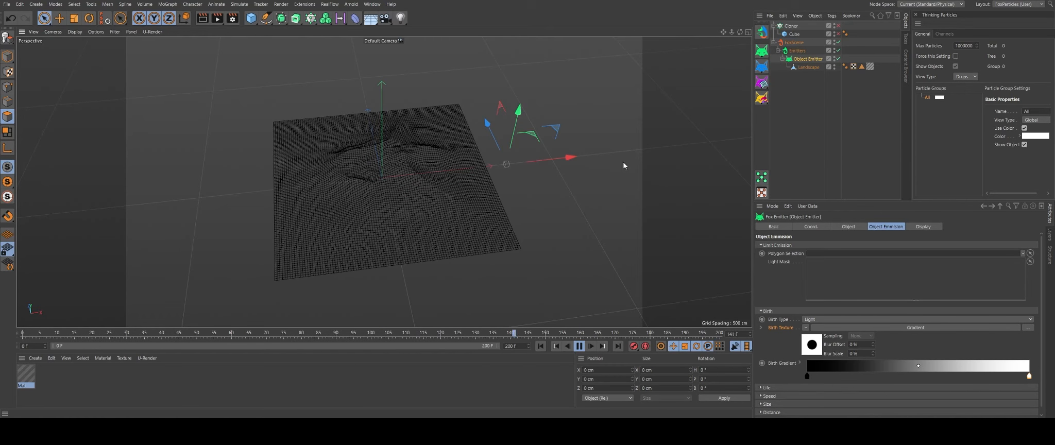
Add a target light to the scene and move it closer to the landscape.
{"action": "left_click", "coordinate": [400, 18]}
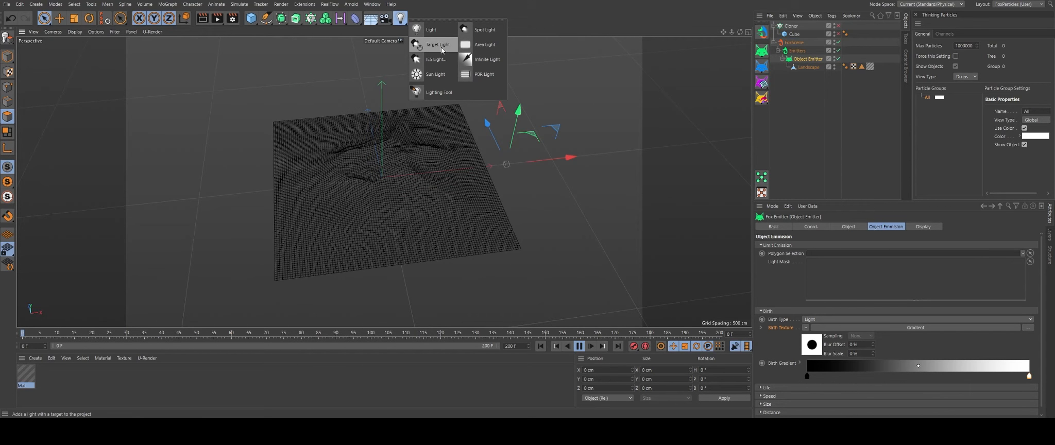
{"action": "left_click", "coordinate": [441, 45]}
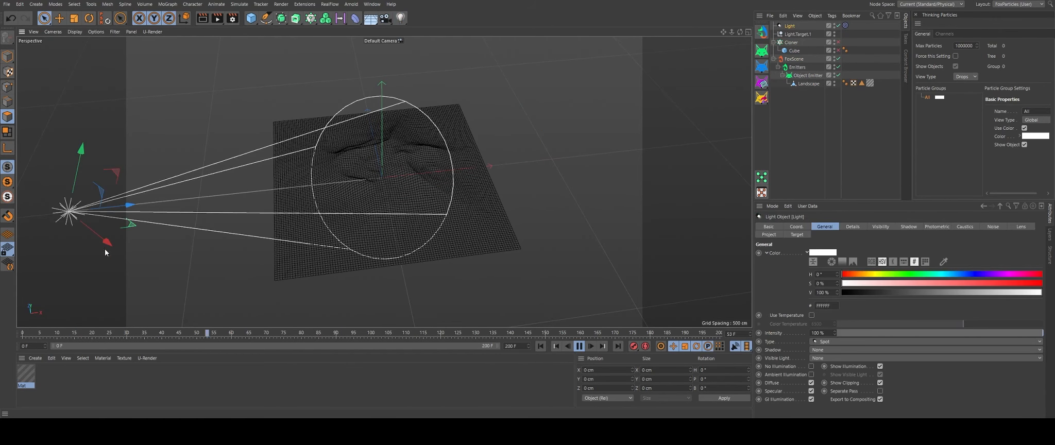
{"action": "left_click_drag", "start_coordinate": [105, 250], "coordinate": [99, 219], "text": "alt"}
{"action": "middle_click_drag", "start_coordinate": [288, 200], "coordinate": [379, 240], "text": "alt"}
{"action": "right_click_drag", "start_coordinate": [379, 240], "coordinate": [353, 168], "text": "alt"}
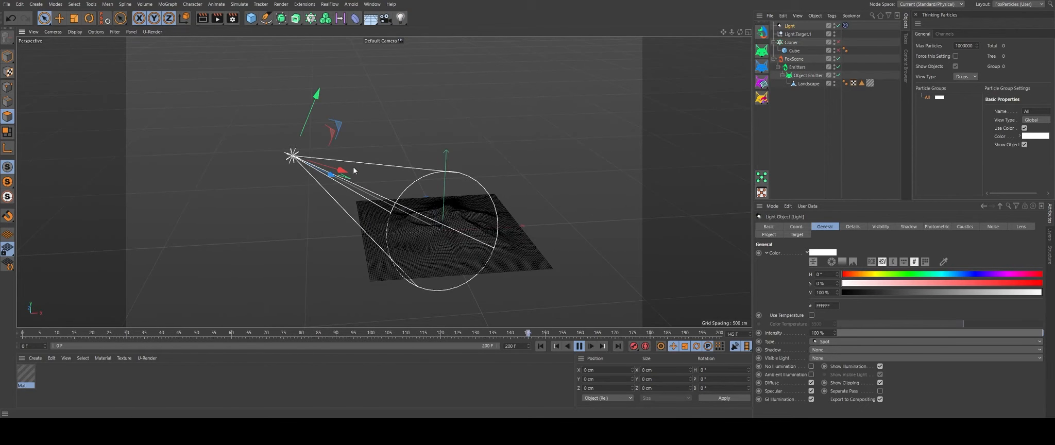
{"action": "left_click_drag", "start_coordinate": [322, 176], "coordinate": [406, 199]}
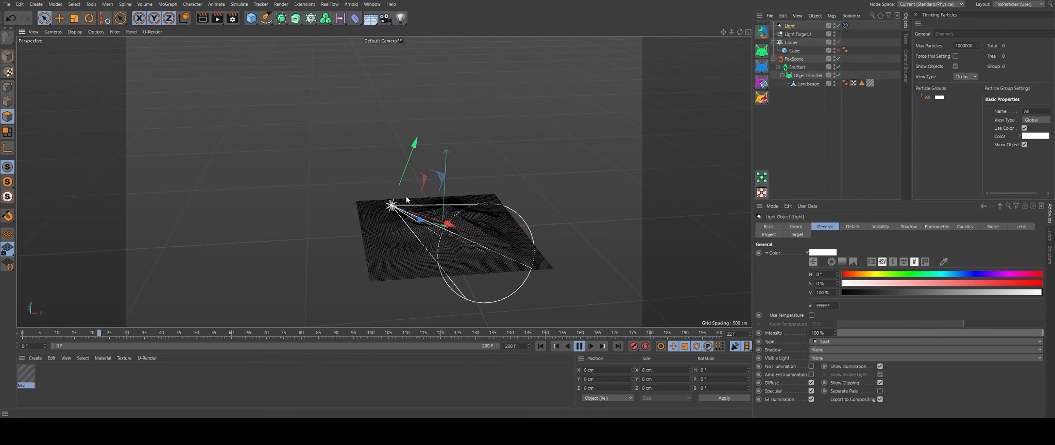
{"action": "left_click_drag", "start_coordinate": [415, 149], "coordinate": [369, 162], "text": "alt"}
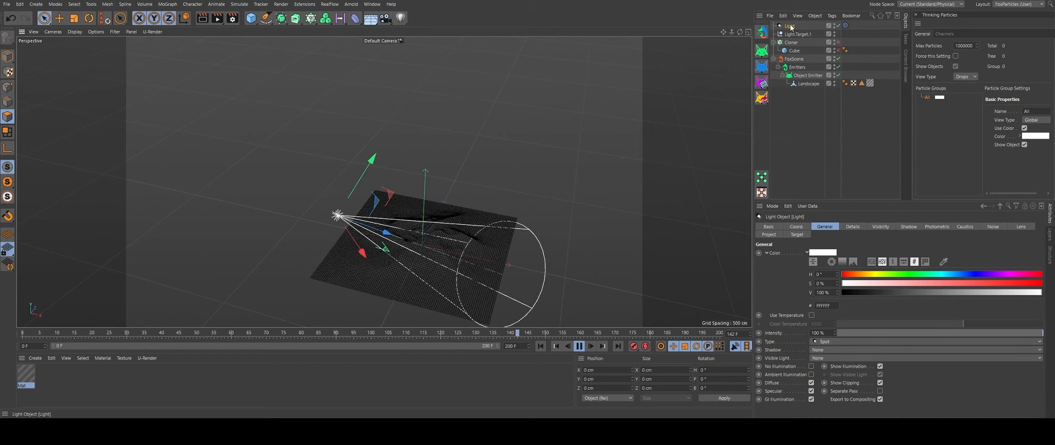
Add the new light to the Object Emitter's Light Mask list.
{"action": "left_click", "coordinate": [809, 76]}
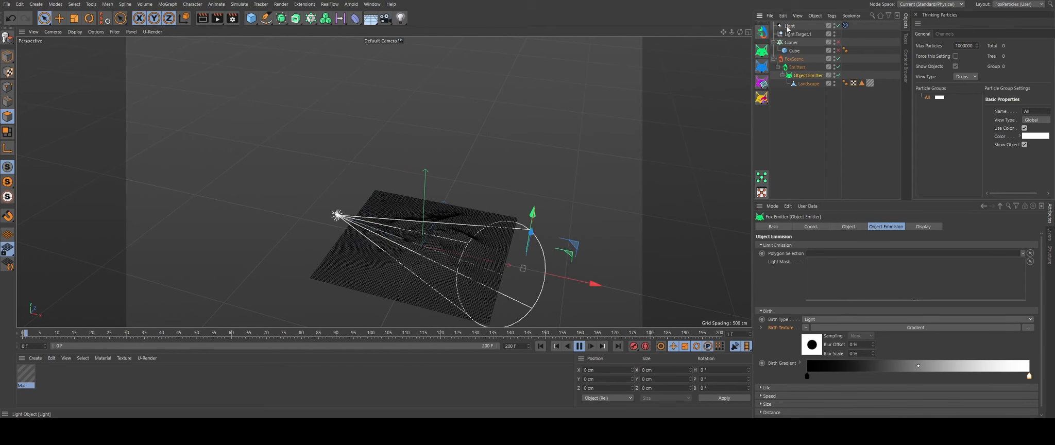
{"action": "left_click_drag", "start_coordinate": [788, 26], "coordinate": [885, 273]}
{"action": "left_click_drag", "start_coordinate": [426, 258], "coordinate": [389, 225], "text": "alt"}
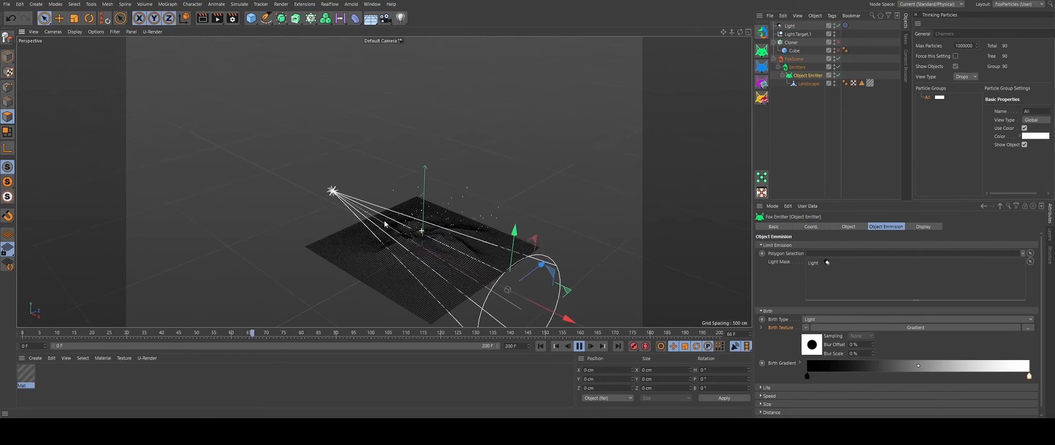
Reposition the target light higher above the landscape so its cone points down onto the surface.
{"action": "left_click", "coordinate": [333, 191]}
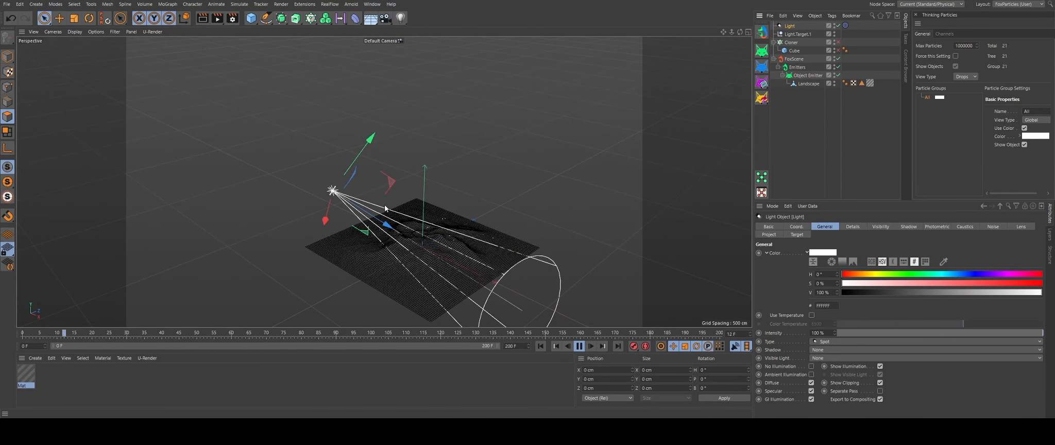
{"action": "left_click_drag", "start_coordinate": [376, 220], "coordinate": [336, 237]}
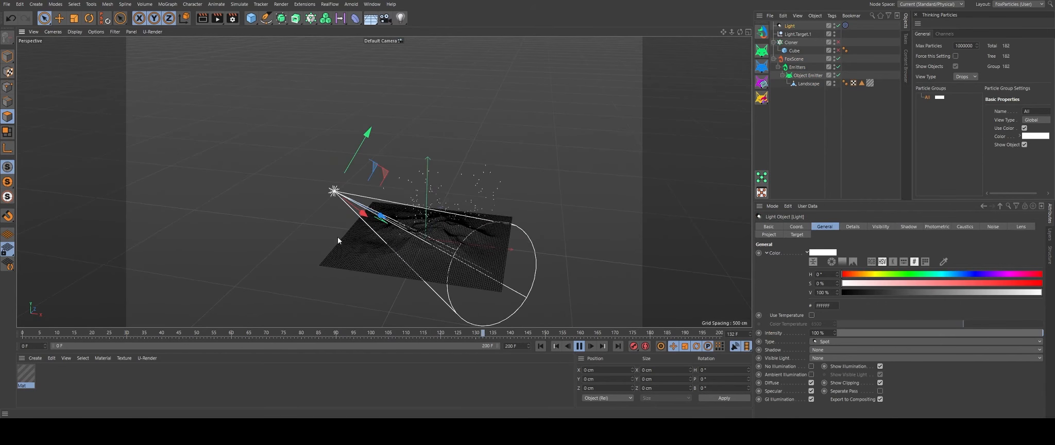
{"action": "left_click_drag", "start_coordinate": [358, 207], "coordinate": [430, 211], "text": "alt"}
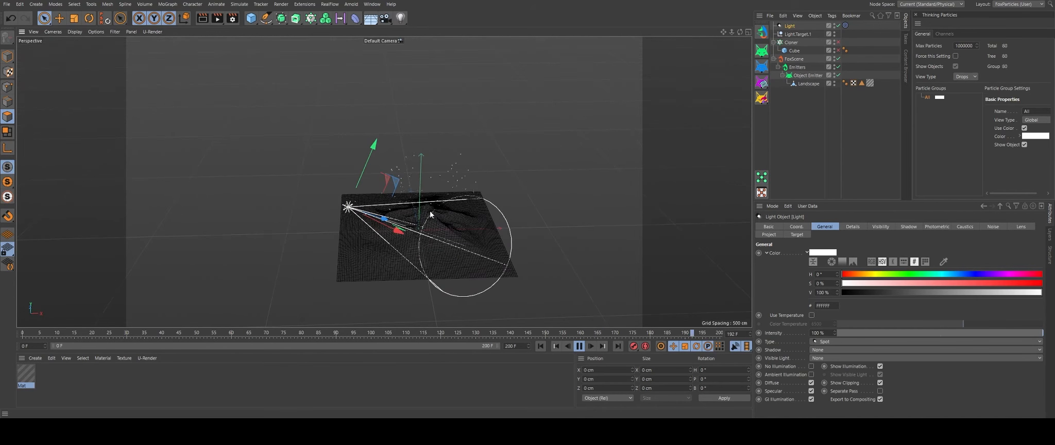
{"action": "left_click_drag", "start_coordinate": [397, 178], "coordinate": [502, 134], "text": "alt"}
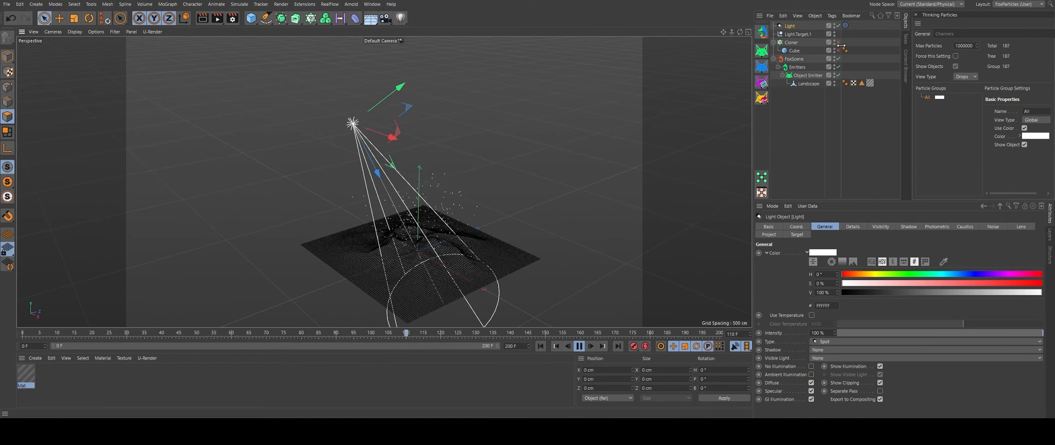
Turn off Hide Object Emitter on the Object Emitter and delete the landscape's material tag.
{"action": "left_click", "coordinate": [823, 75]}
{"action": "left_click", "coordinate": [837, 227]}
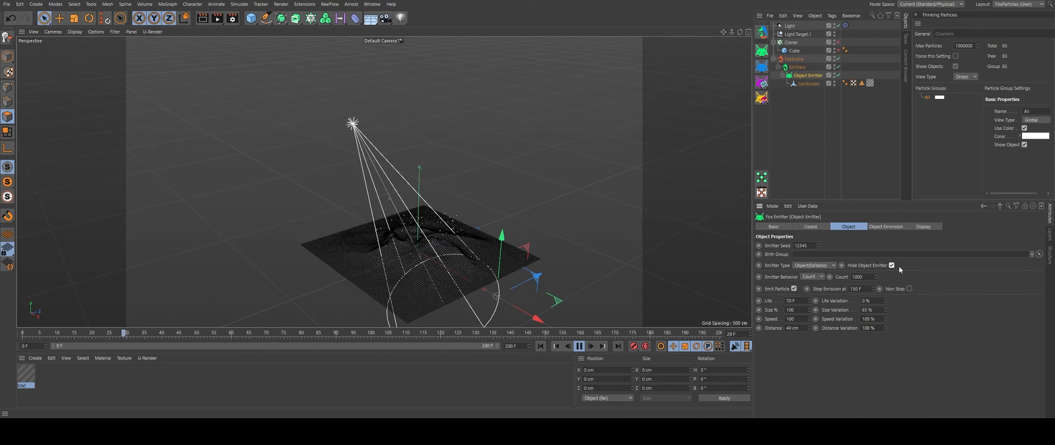
{"action": "left_click", "coordinate": [892, 266]}
{"action": "middle_click_drag", "start_coordinate": [407, 260], "coordinate": [384, 180], "text": "alt"}
{"action": "mouse_move", "coordinate": [381, 144]}
{"action": "left_mouse_down", "text": "alt"}
{"action": "mouse_move", "coordinate": [383, 204]}
{"action": "mouse_move", "coordinate": [372, 216]}
{"action": "left_mouse_up", "text": "alt"}
{"action": "left_click_drag", "start_coordinate": [378, 157], "coordinate": [340, 149], "text": "alt"}
{"action": "left_click", "coordinate": [871, 84]}
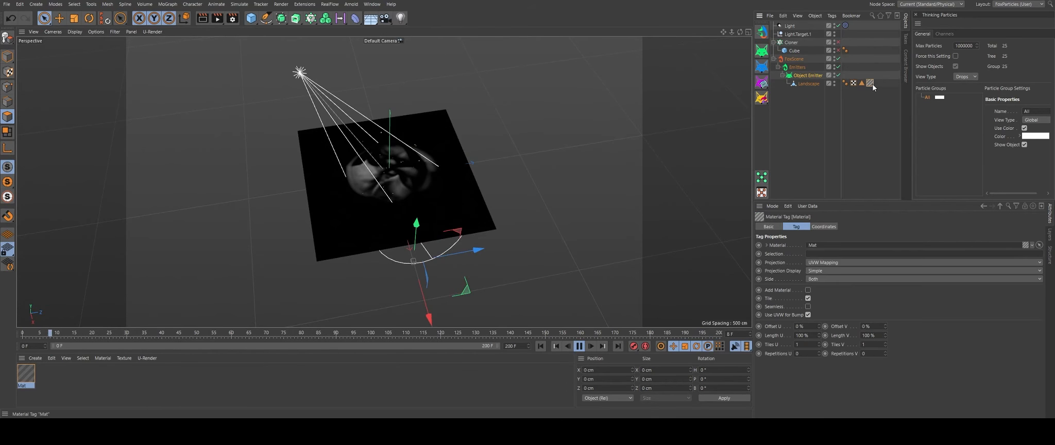
{"action": "key", "text": "Delete"}
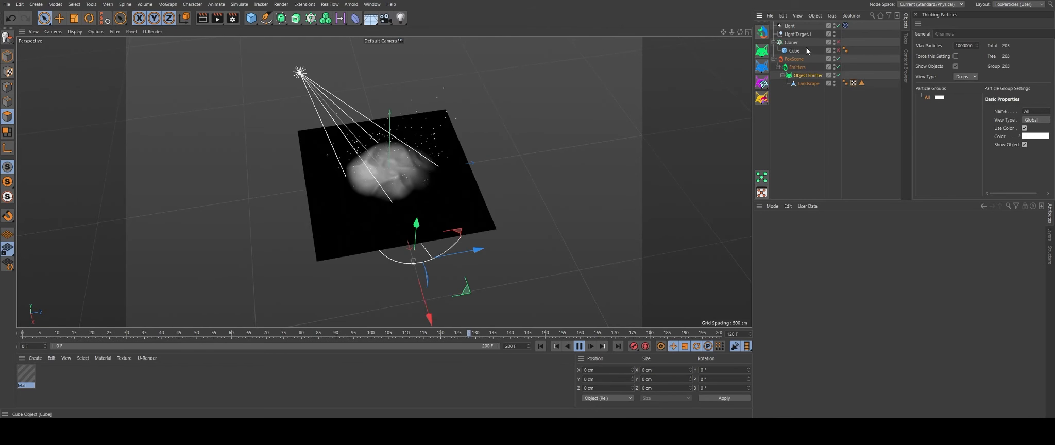
Shift the light's target null along its Z axis to the landscape's edge and partway back toward the centre.
{"action": "left_click", "coordinate": [792, 26]}
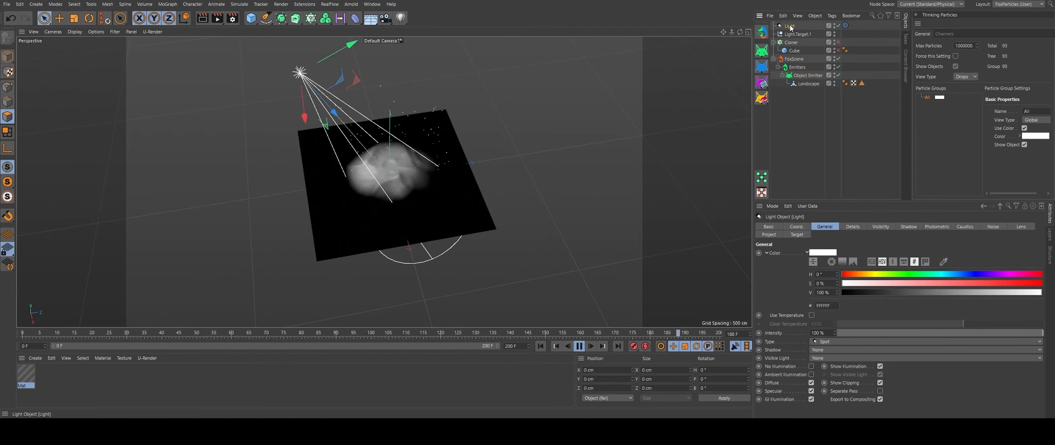
{"action": "left_click", "coordinate": [802, 35]}
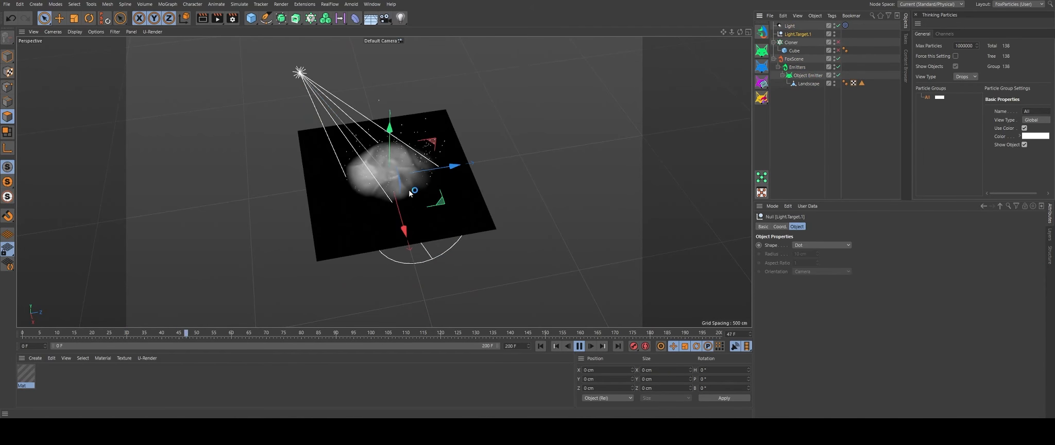
{"action": "left_click_drag", "start_coordinate": [430, 171], "coordinate": [369, 177]}
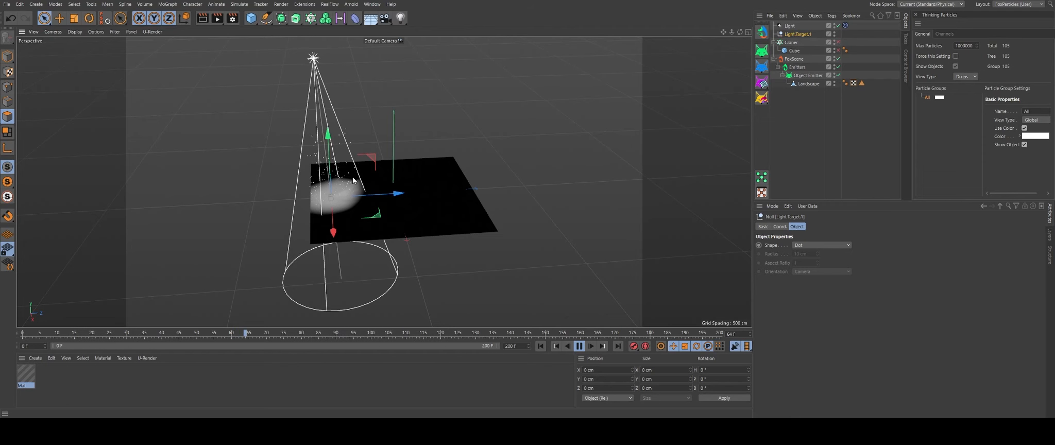
{"action": "left_click_drag", "start_coordinate": [378, 189], "coordinate": [418, 189]}
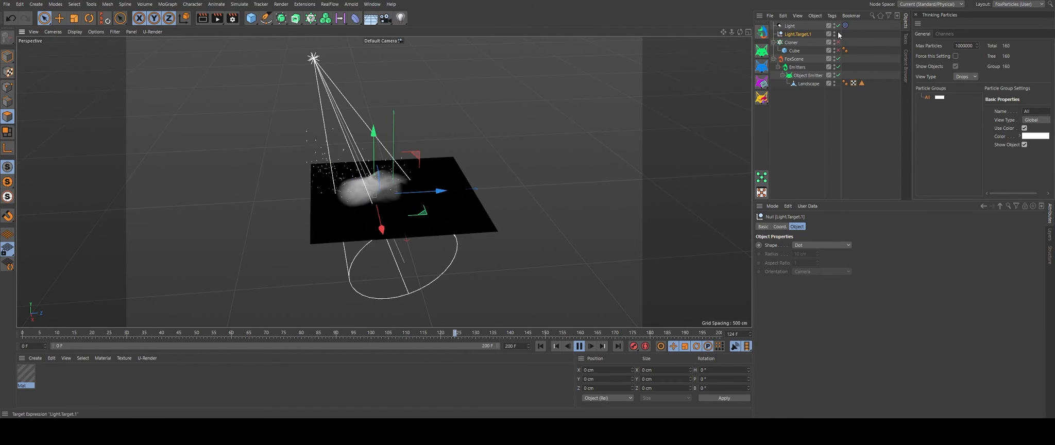
Set the Object Emitter's Birth Type to Light & Texture.
{"action": "left_click", "coordinate": [801, 75]}
{"action": "left_click", "coordinate": [885, 227]}
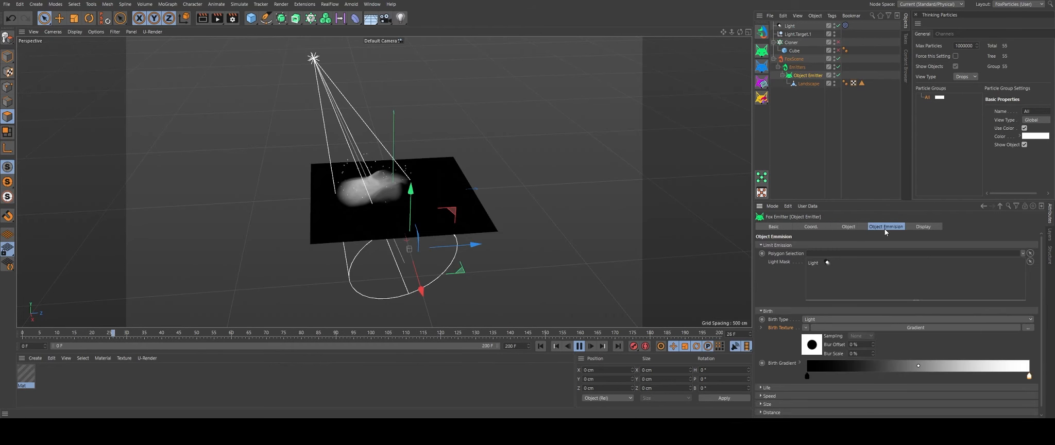
{"action": "left_click", "coordinate": [813, 321]}
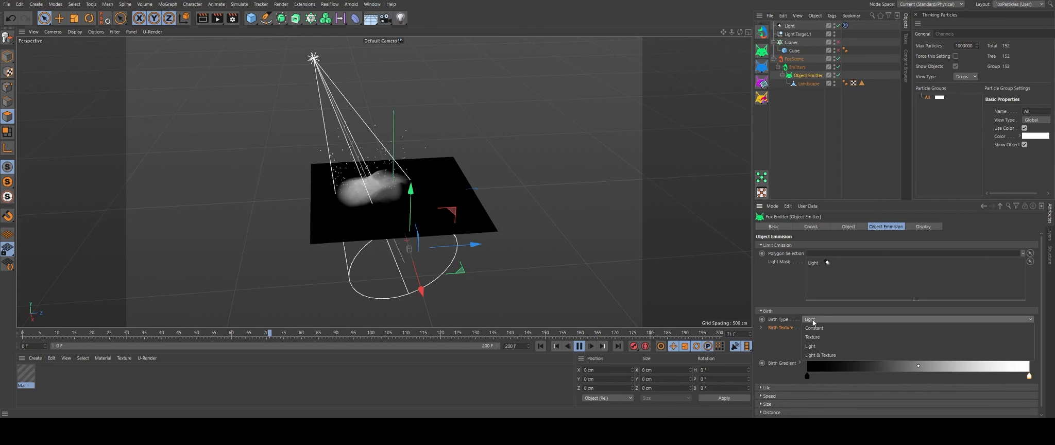
{"action": "left_click", "coordinate": [847, 355]}
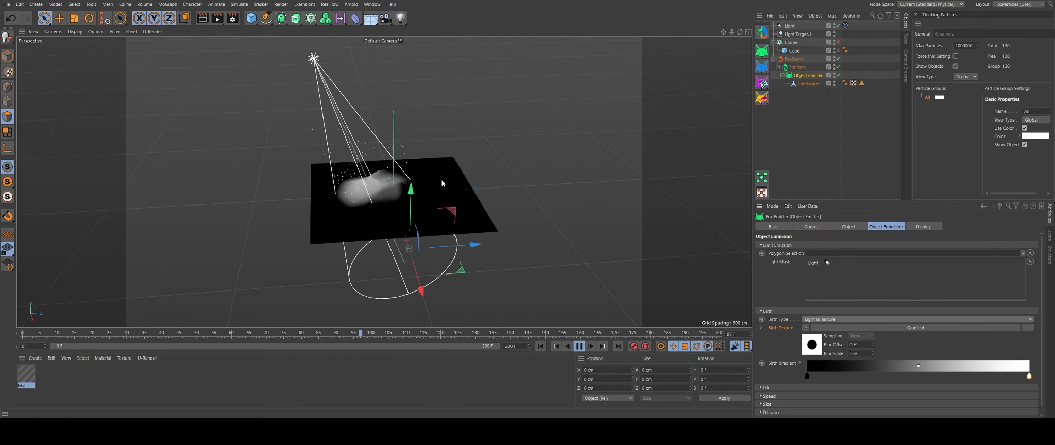
{"action": "left_click_drag", "start_coordinate": [436, 184], "coordinate": [386, 209], "text": "alt"}
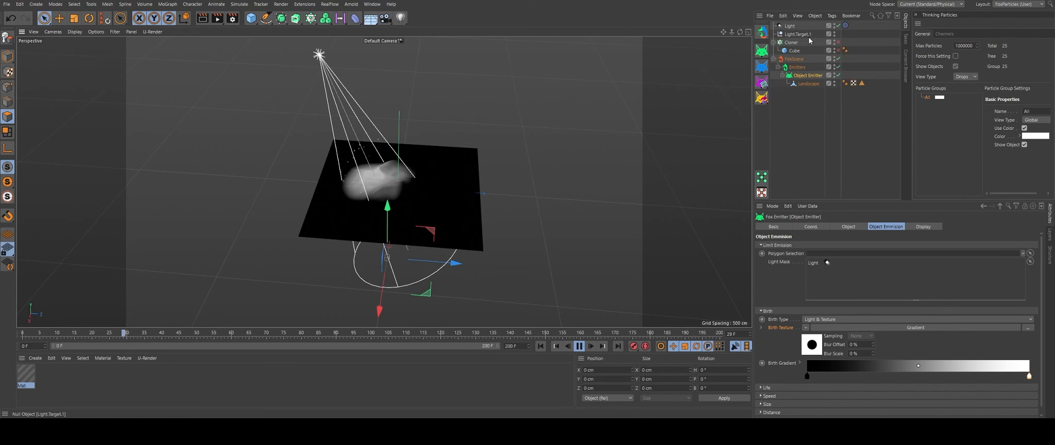
Move the light's target null along its Z axis to about -178 cm, near the landscape's edge.
{"action": "left_click", "coordinate": [790, 26]}
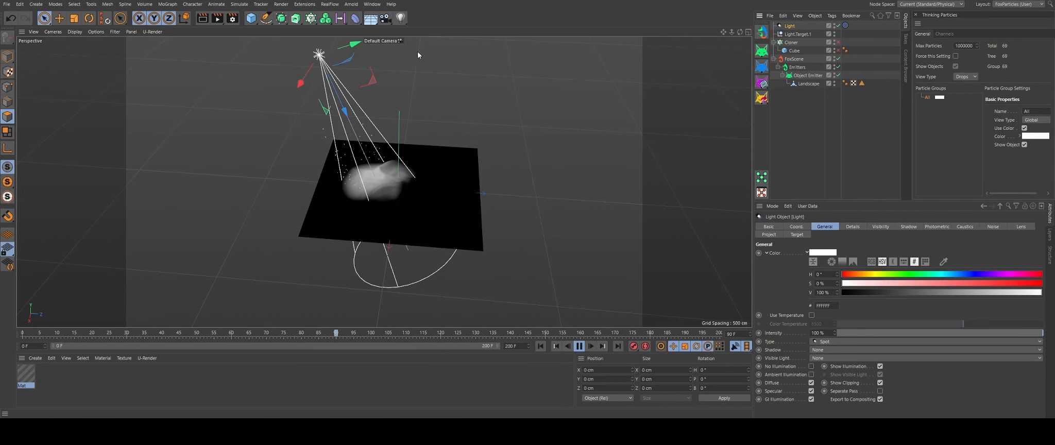
{"action": "left_click", "coordinate": [378, 189]}
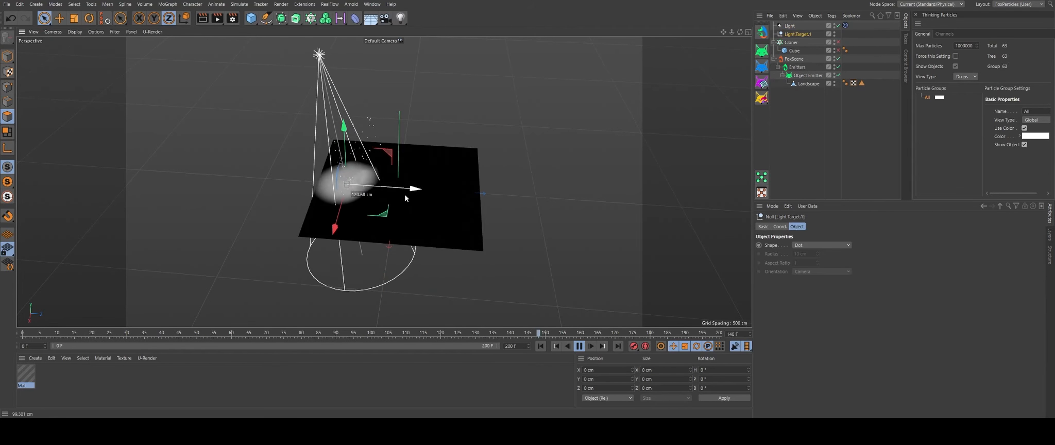
{"action": "left_click_drag", "start_coordinate": [446, 191], "coordinate": [611, 168], "text": "alt"}
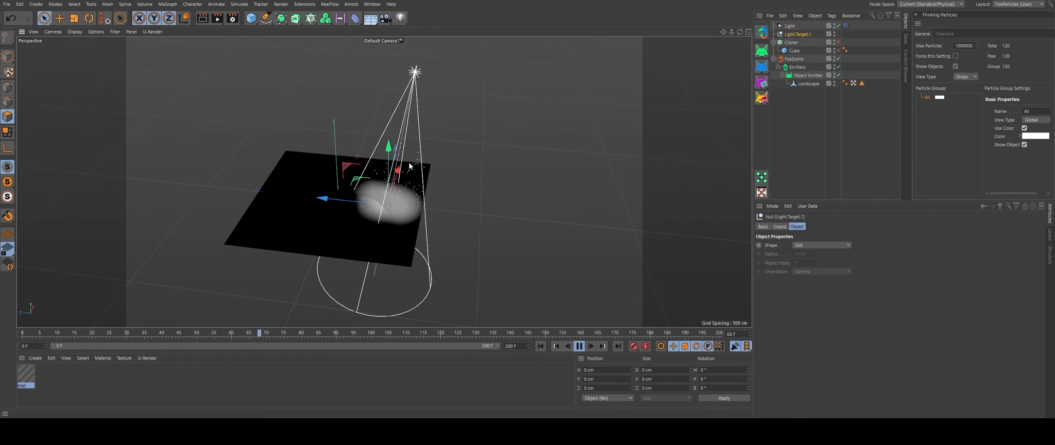
{"action": "left_click_drag", "start_coordinate": [332, 268], "coordinate": [367, 122], "text": "alt"}
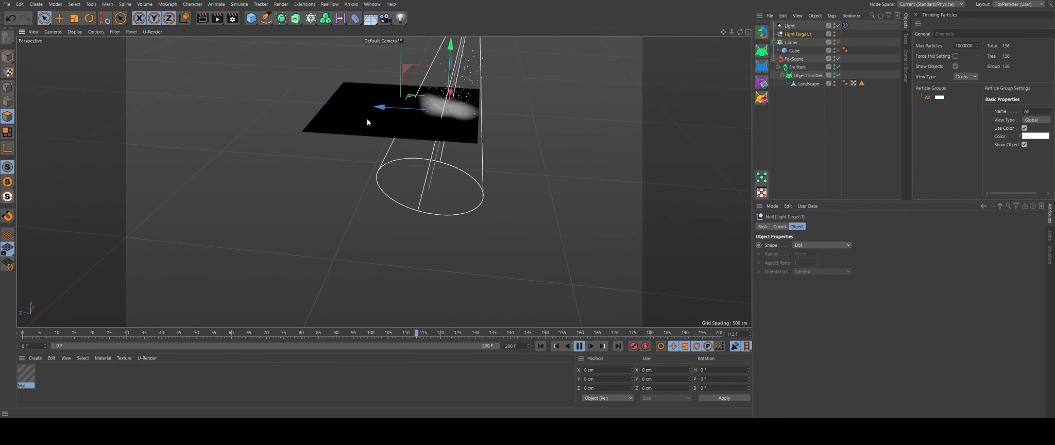
Widen the light's spot cone in Model mode to cover more of the landscape and reselect the Object Emitter.
{"action": "left_click", "coordinate": [7, 57]}
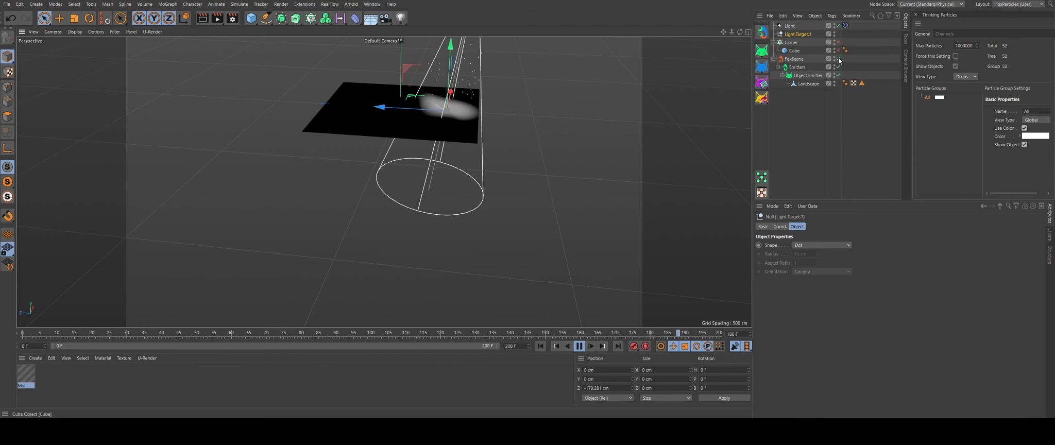
{"action": "left_click", "coordinate": [781, 26]}
{"action": "left_click_drag", "start_coordinate": [380, 170], "coordinate": [310, 164]}
{"action": "left_click_drag", "start_coordinate": [391, 123], "coordinate": [421, 111], "text": "alt"}
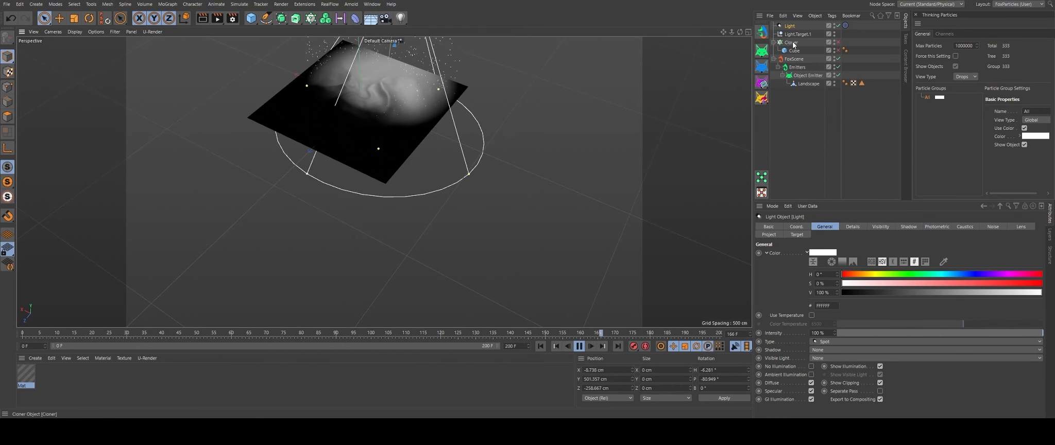
{"action": "left_click", "coordinate": [807, 75]}
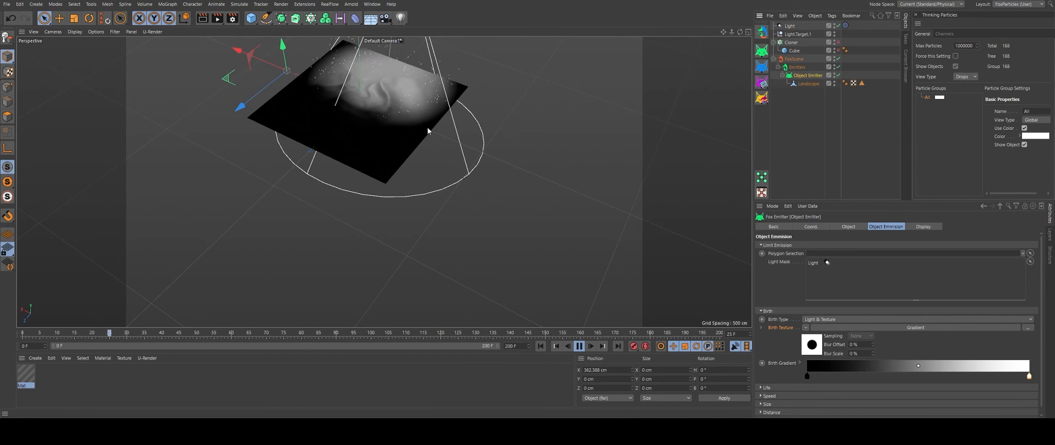
{"action": "left_click_drag", "start_coordinate": [427, 130], "coordinate": [507, 162], "text": "alt"}
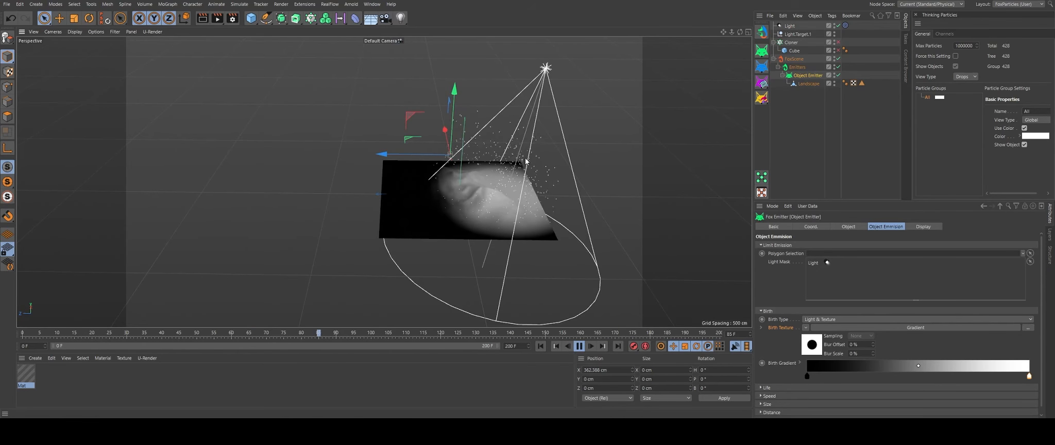
{"action": "left_click_drag", "start_coordinate": [541, 193], "coordinate": [565, 223], "text": "alt"}
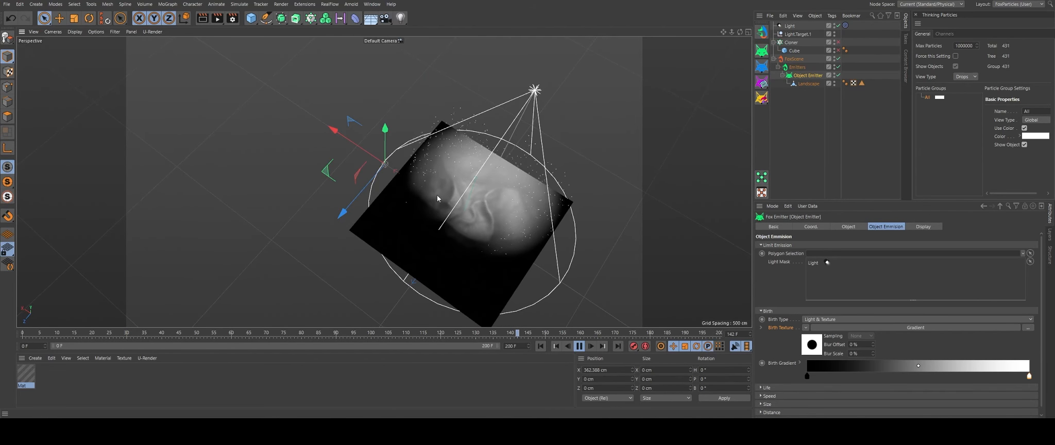
Set the Object Emitter's Birth Type to Constant.
{"action": "middle_click_drag", "start_coordinate": [437, 196], "coordinate": [368, 173], "text": "alt"}
{"action": "left_click_drag", "start_coordinate": [368, 173], "coordinate": [305, 143], "text": "alt"}
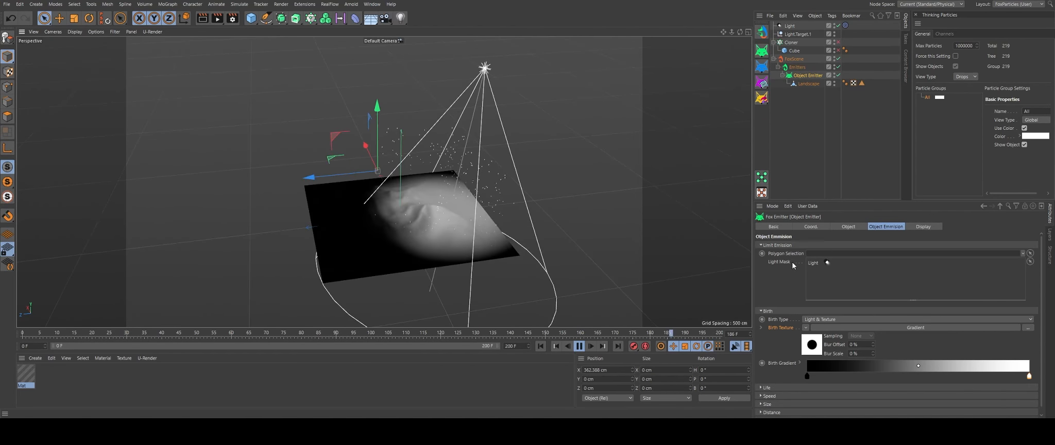
{"action": "left_click", "coordinate": [838, 318]}
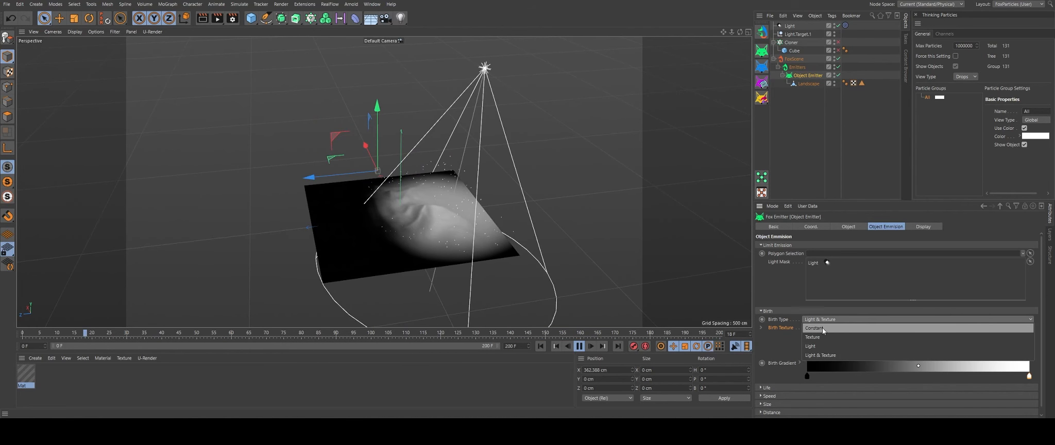
{"action": "left_click", "coordinate": [812, 356]}
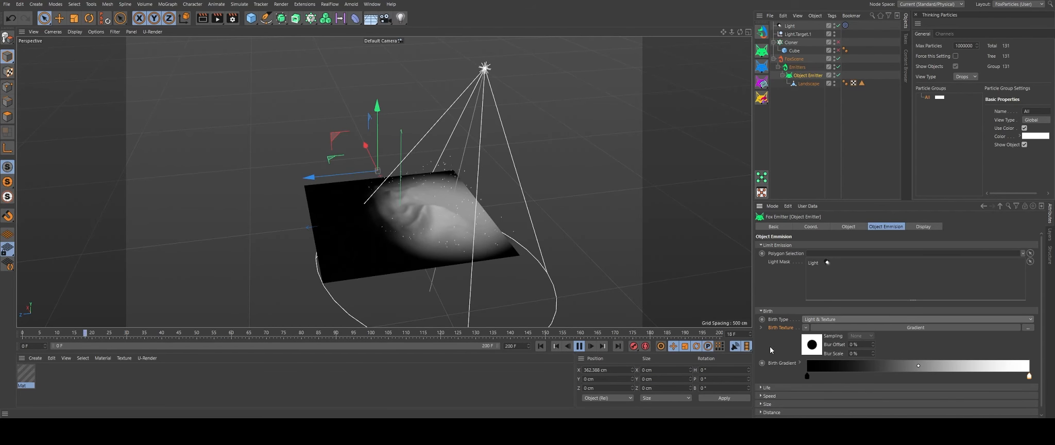
{"action": "left_click", "coordinate": [807, 321]}
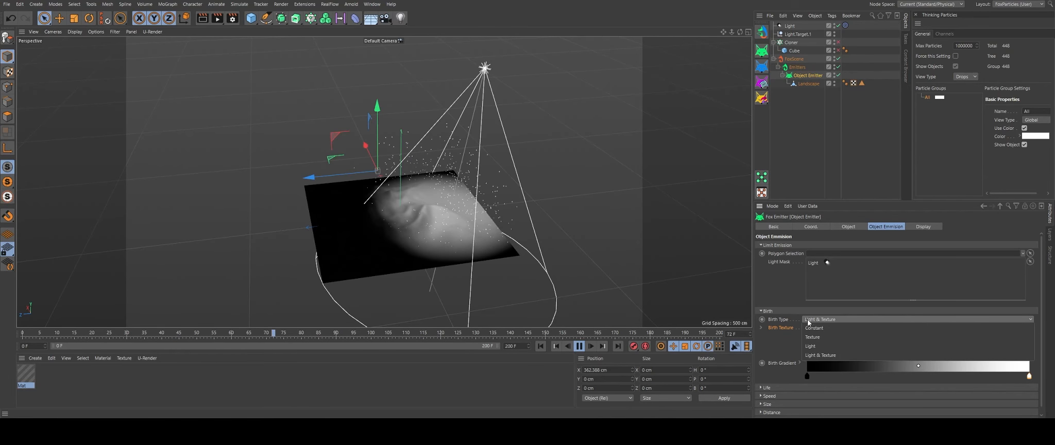
{"action": "left_click", "coordinate": [809, 328]}
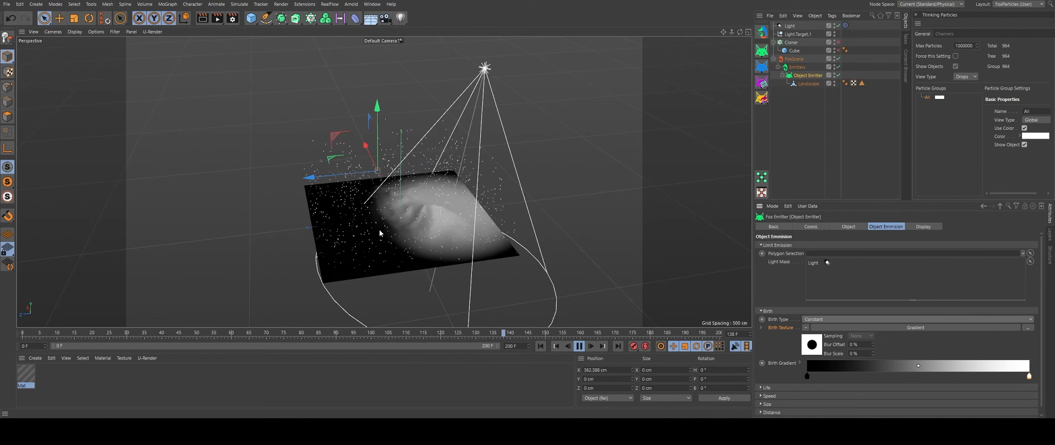
Examine the Object Emitter's Life, Speed, Size, Distance and Direction emission settings.
{"action": "left_click", "coordinate": [767, 311]}
{"action": "left_click", "coordinate": [767, 319]}
{"action": "left_click", "coordinate": [770, 370]}
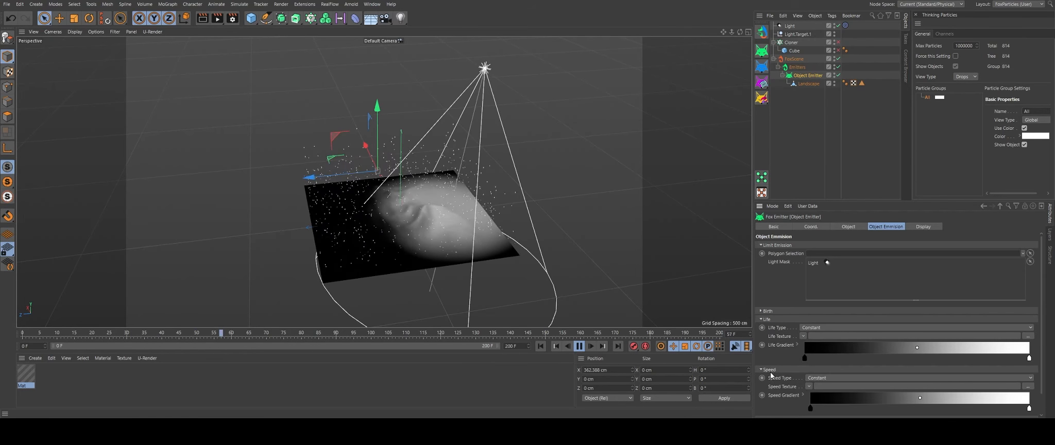
{"action": "scroll", "coordinate": [772, 355], "scroll_direction": "down", "scroll_amount": 2}
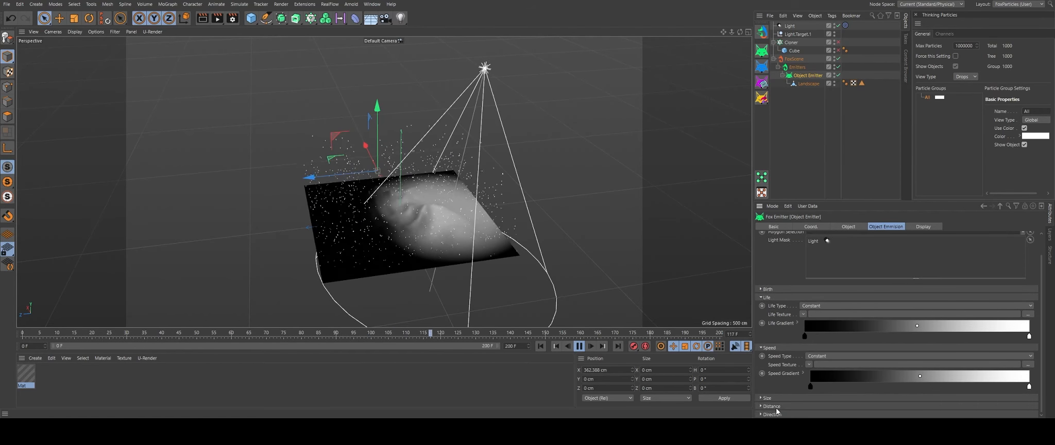
{"action": "left_click", "coordinate": [781, 397]}
{"action": "left_click", "coordinate": [775, 407]}
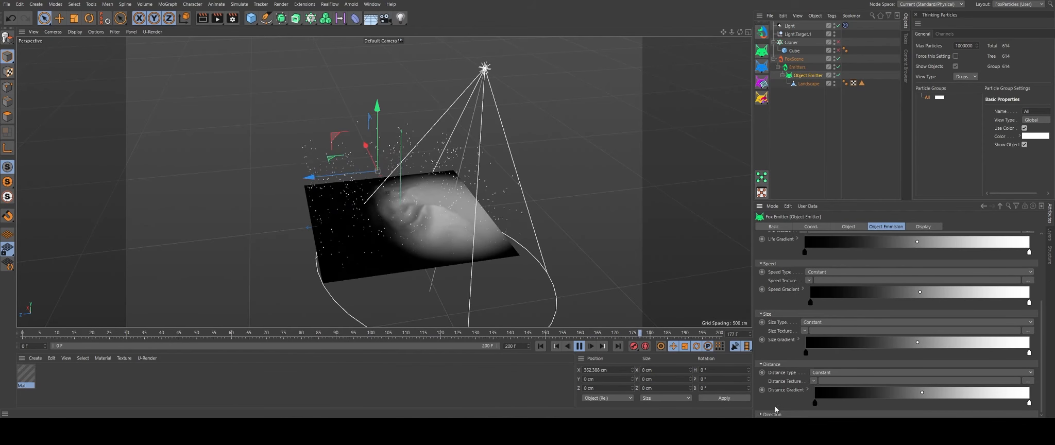
{"action": "left_click", "coordinate": [772, 414]}
{"action": "left_click", "coordinate": [782, 364]}
{"action": "left_click", "coordinate": [769, 305]}
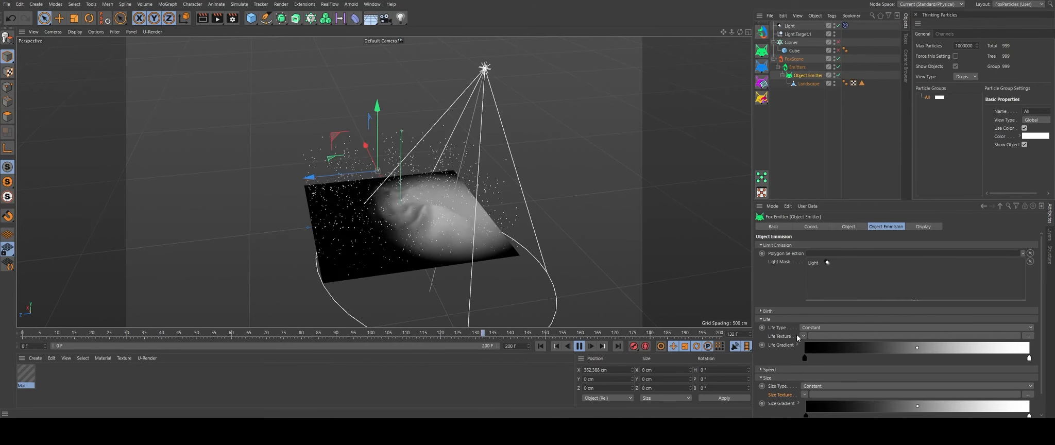
{"action": "left_click", "coordinate": [762, 378]}
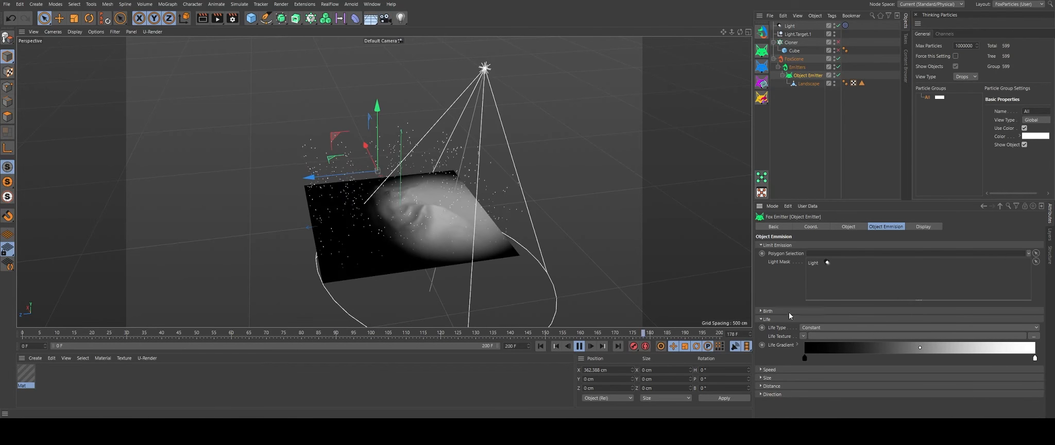
Set the Object Emitter's Life Type to Texture and copy the Birth Texture's gradient into the Life Texture.
{"action": "left_click", "coordinate": [823, 327]}
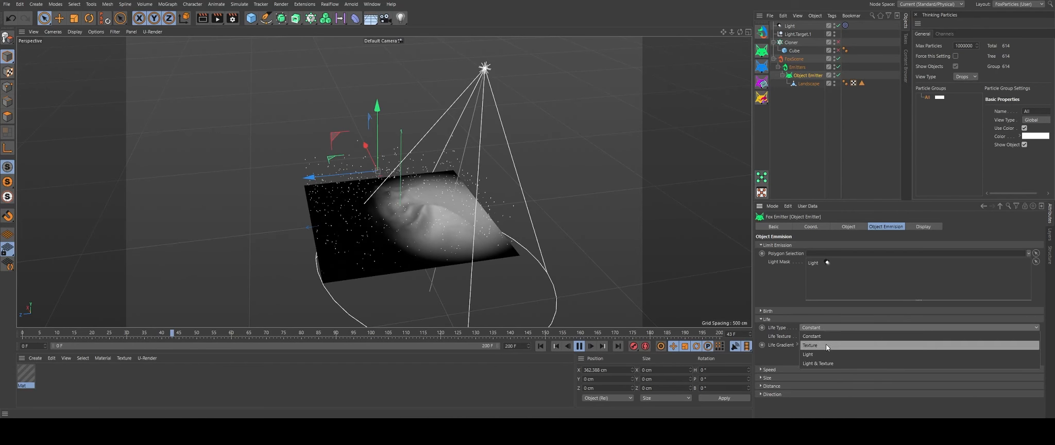
{"action": "left_click", "coordinate": [825, 344]}
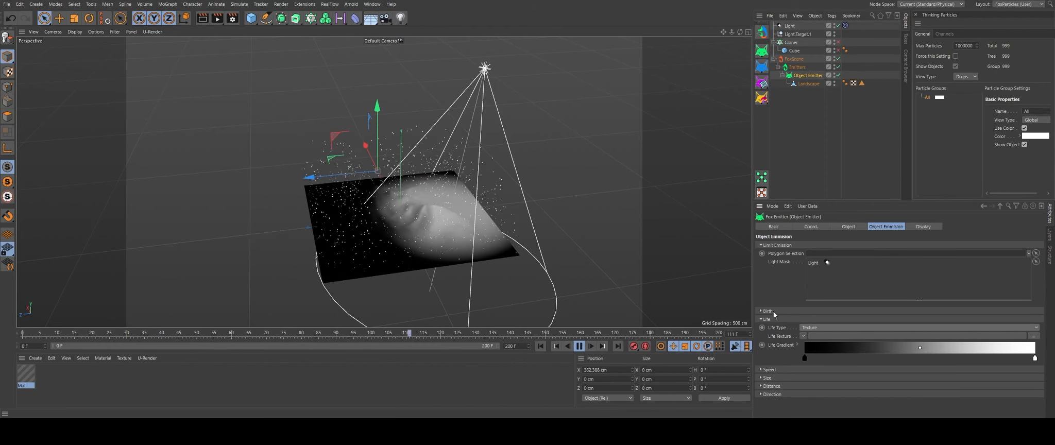
{"action": "left_click", "coordinate": [773, 312]}
{"action": "right_click", "coordinate": [783, 326]}
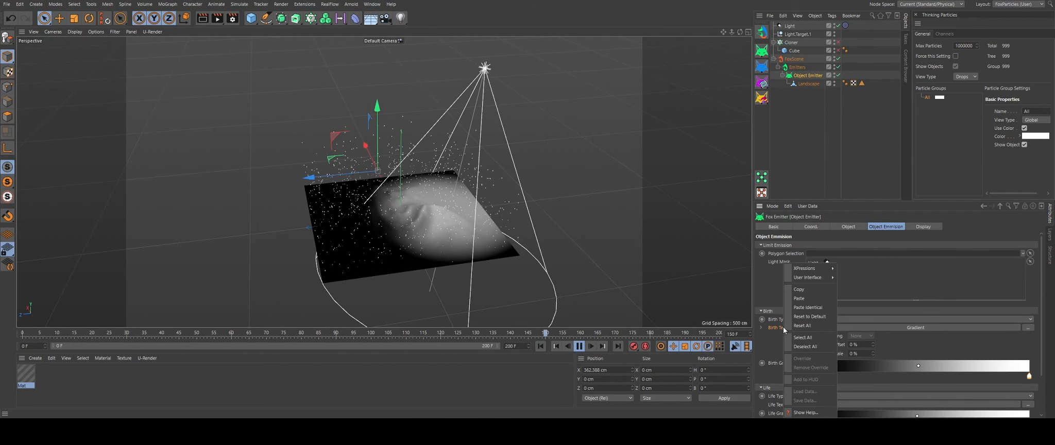
{"action": "left_click", "coordinate": [806, 290]}
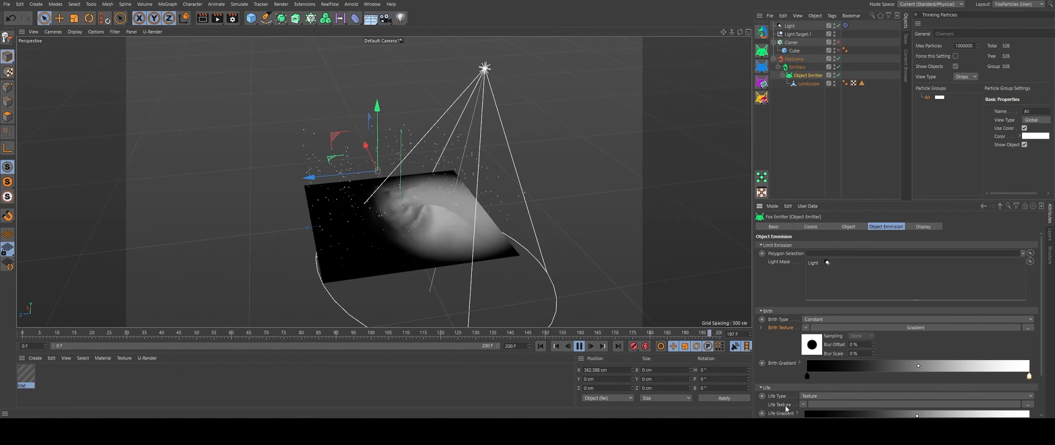
{"action": "scroll", "coordinate": [773, 358], "scroll_direction": "down", "scroll_amount": 2}
{"action": "right_click", "coordinate": [774, 357]}
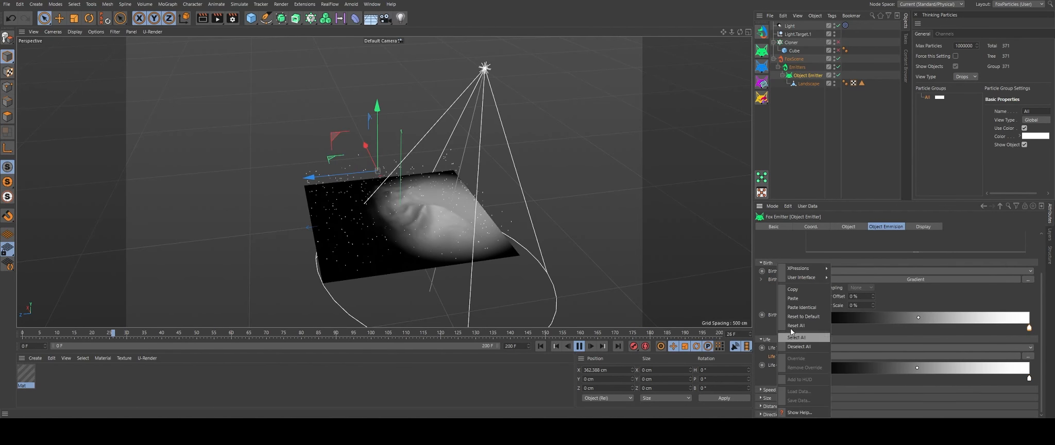
{"action": "left_click", "coordinate": [798, 300]}
Disable the Light object in the scene.
{"action": "left_click_drag", "start_coordinate": [423, 200], "coordinate": [389, 215], "text": "alt"}
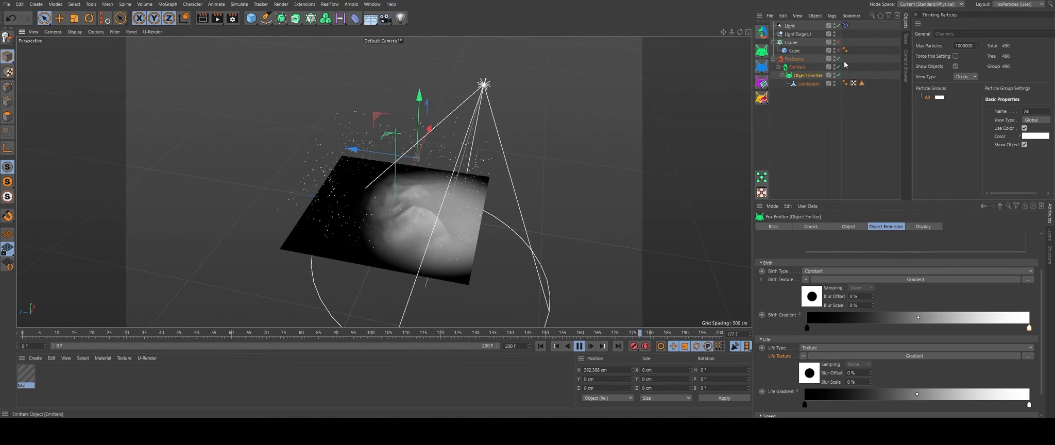
{"action": "left_click", "coordinate": [838, 26]}
{"action": "scroll", "coordinate": [382, 206], "scroll_direction": "up", "scroll_amount": 5}
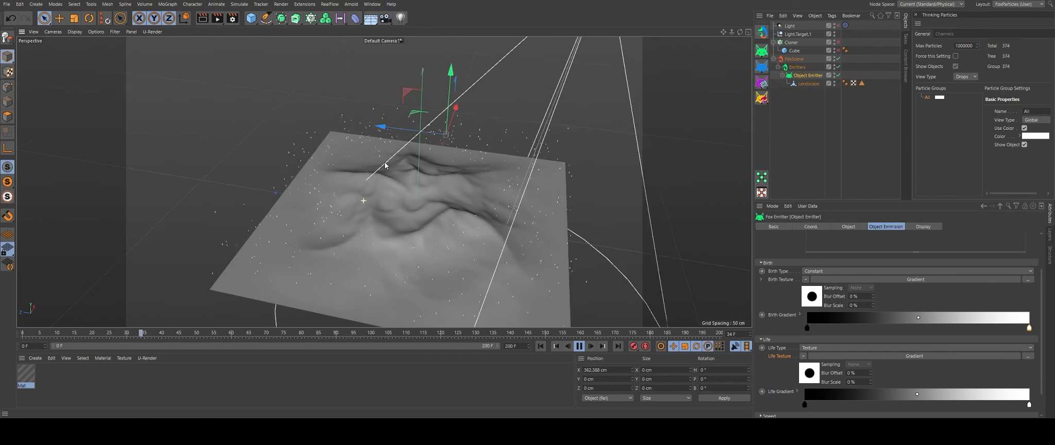
{"action": "left_click_drag", "start_coordinate": [401, 204], "coordinate": [357, 188], "text": "alt"}
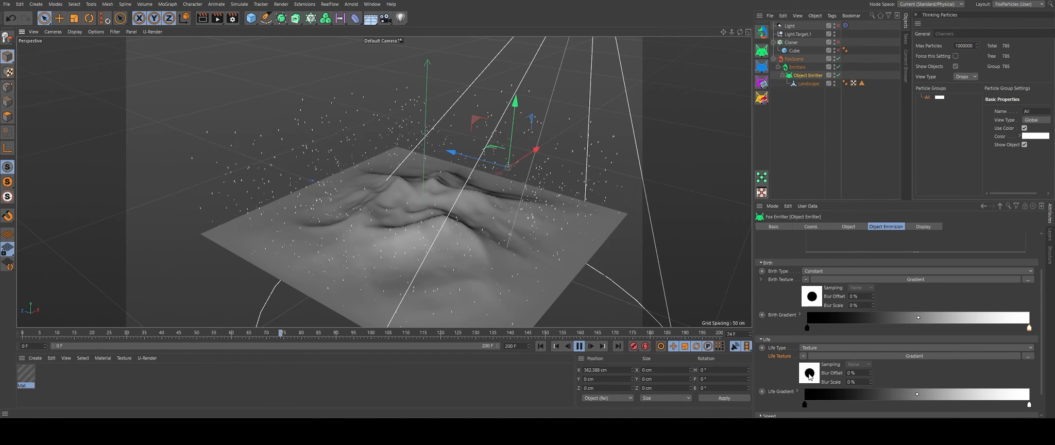
Inspect the gradient shader used as the Life Texture and return to the Object Emitter's emission settings.
{"action": "left_click", "coordinate": [808, 374]}
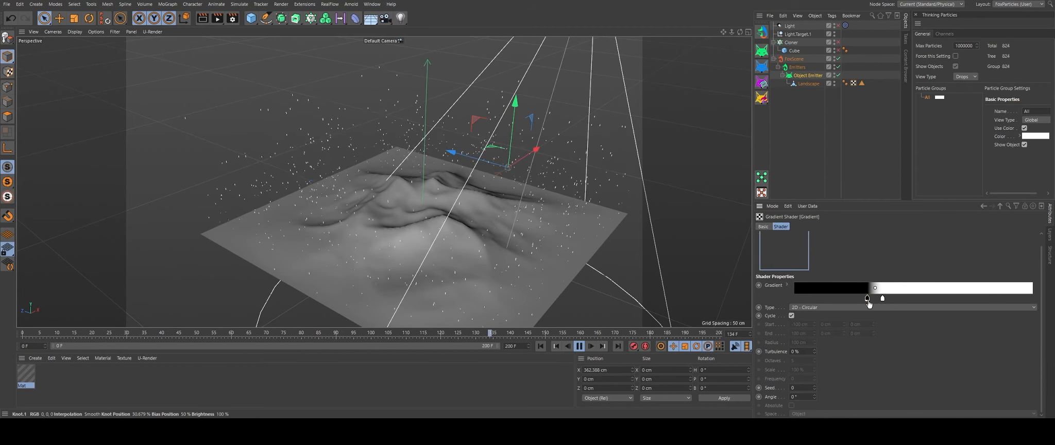
{"action": "left_click", "coordinate": [983, 205]}
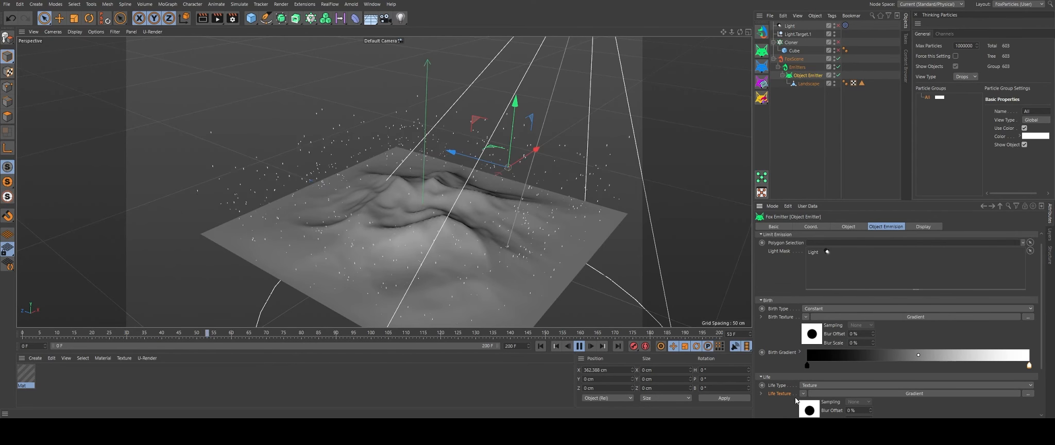
{"action": "left_click", "coordinate": [767, 300]}
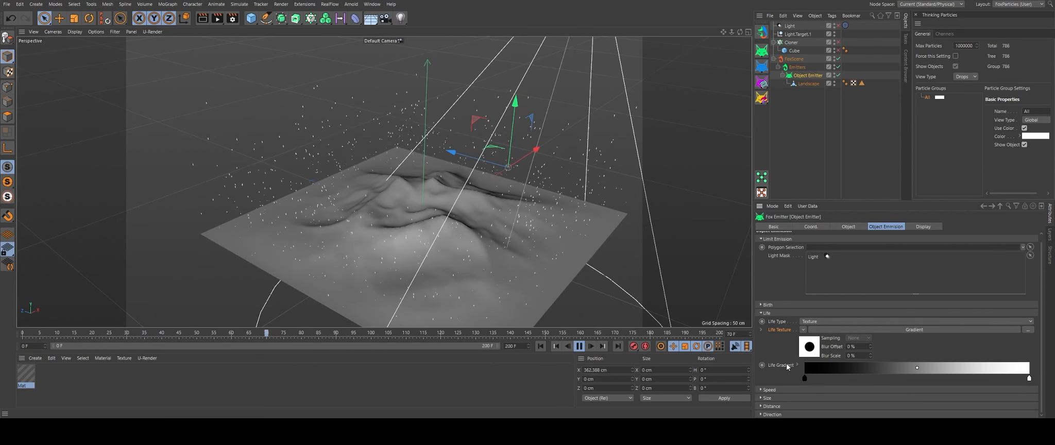
Brighten the black starting knot of the Life Gradient to a gray.
{"action": "double_click", "coordinate": [802, 378]}
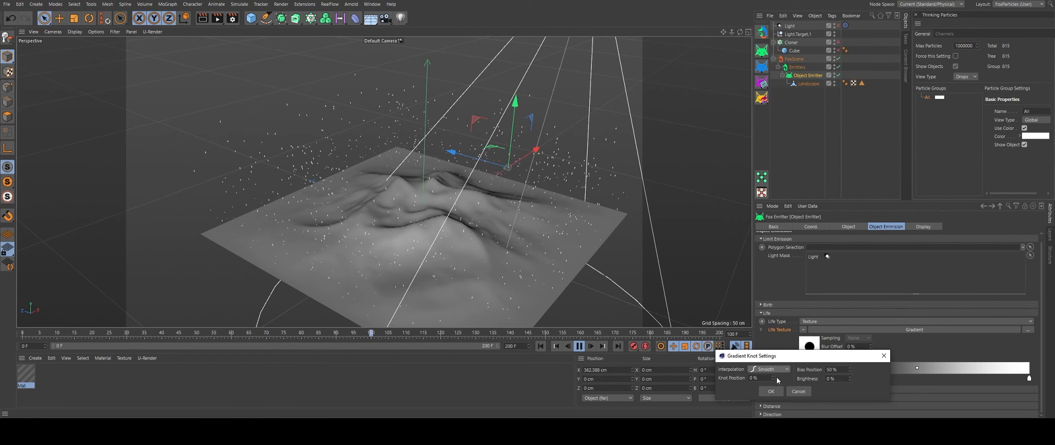
{"action": "left_click", "coordinate": [850, 377]}
{"action": "left_click", "coordinate": [771, 391]}
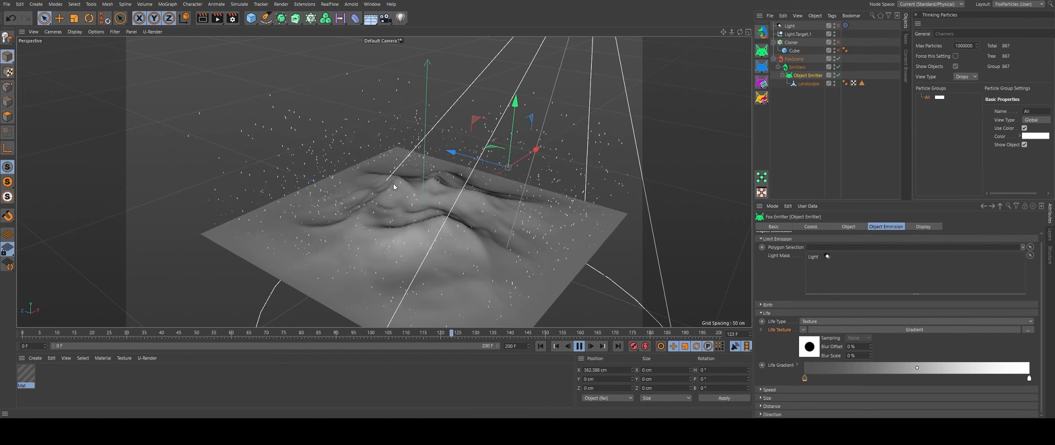
{"action": "left_click_drag", "start_coordinate": [393, 183], "coordinate": [353, 90], "text": "alt"}
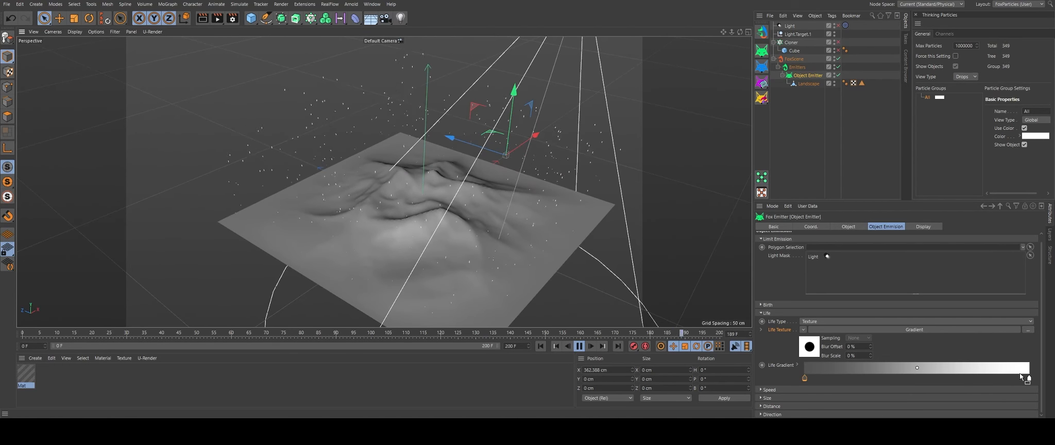
{"action": "left_click_drag", "start_coordinate": [417, 182], "coordinate": [578, 168], "text": "alt"}
Reuse the circular gradient from the Life Texture as the Object Emitter's Speed Texture.
{"action": "left_click", "coordinate": [785, 313]}
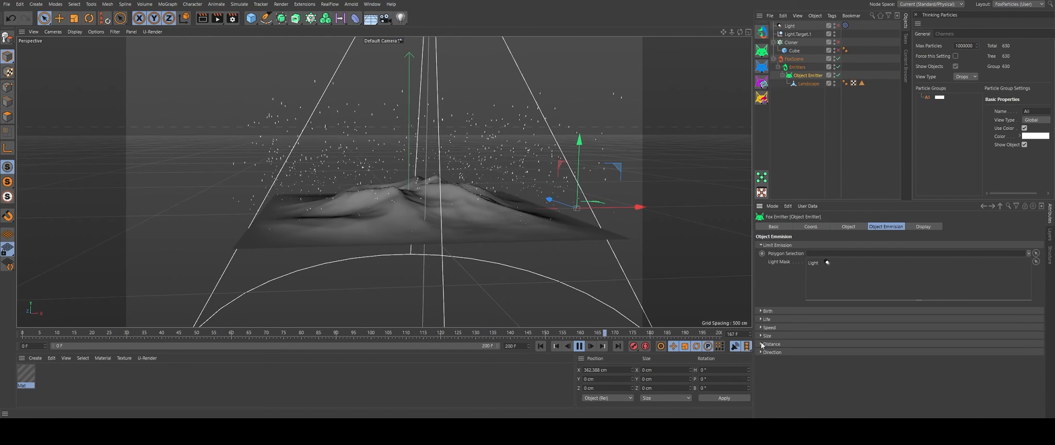
{"action": "left_click", "coordinate": [767, 320]}
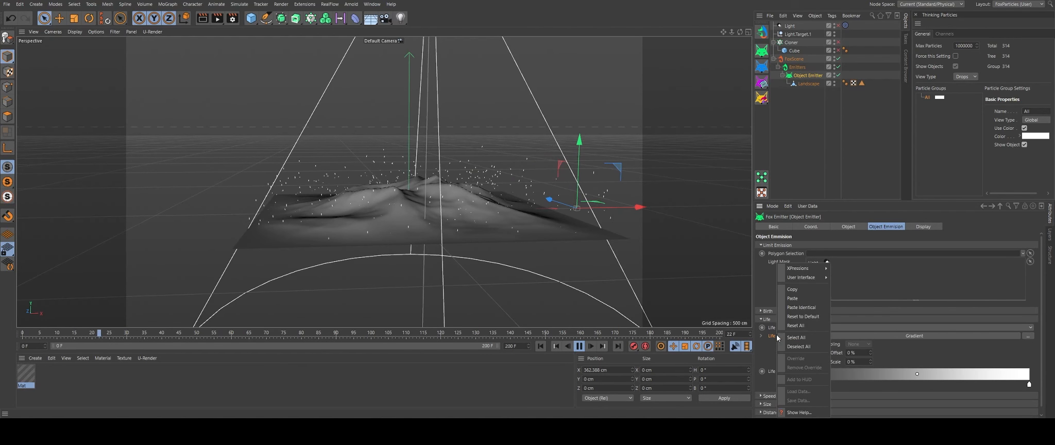
{"action": "right_click", "coordinate": [778, 374]}
{"action": "left_click", "coordinate": [797, 299]}
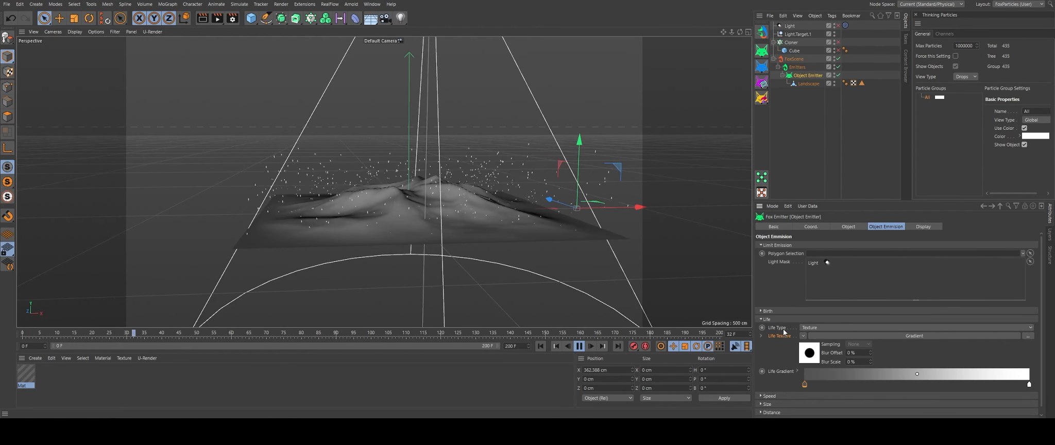
{"action": "left_click", "coordinate": [812, 329]}
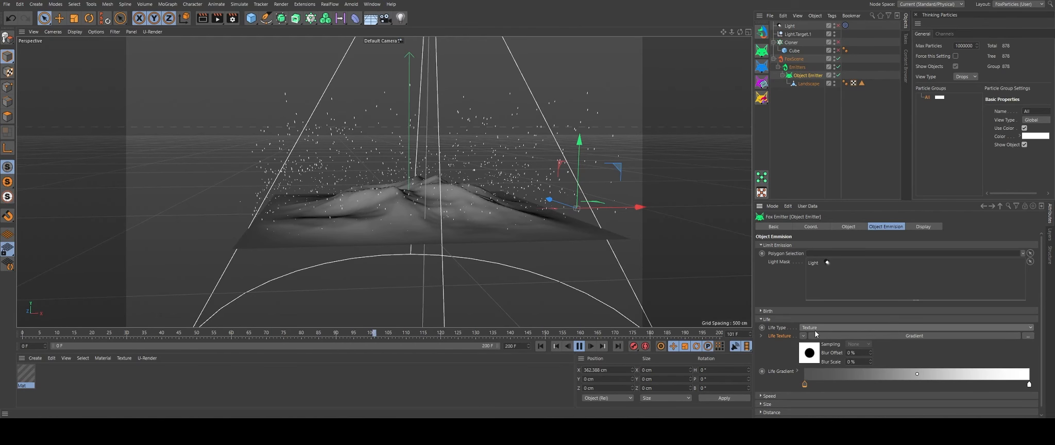
{"action": "left_click", "coordinate": [781, 319]}
{"action": "left_click", "coordinate": [769, 327]}
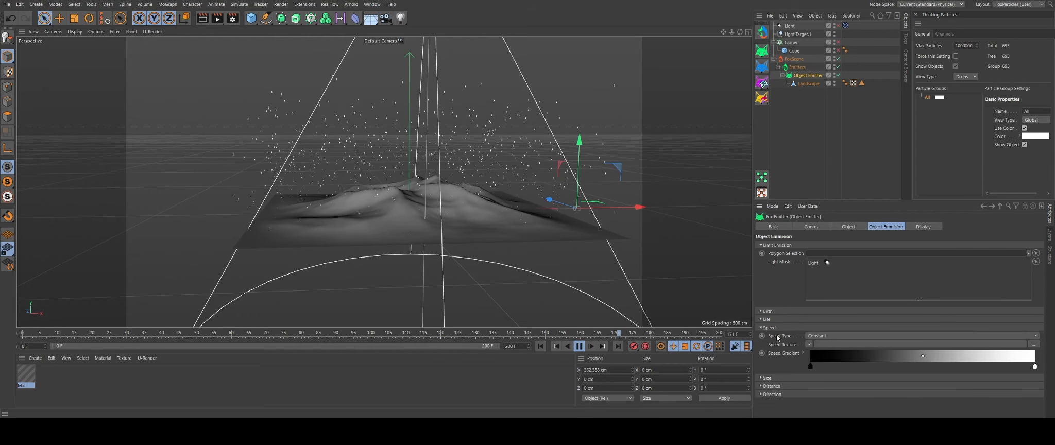
{"action": "right_click", "coordinate": [782, 344]}
{"action": "left_click", "coordinate": [809, 300]}
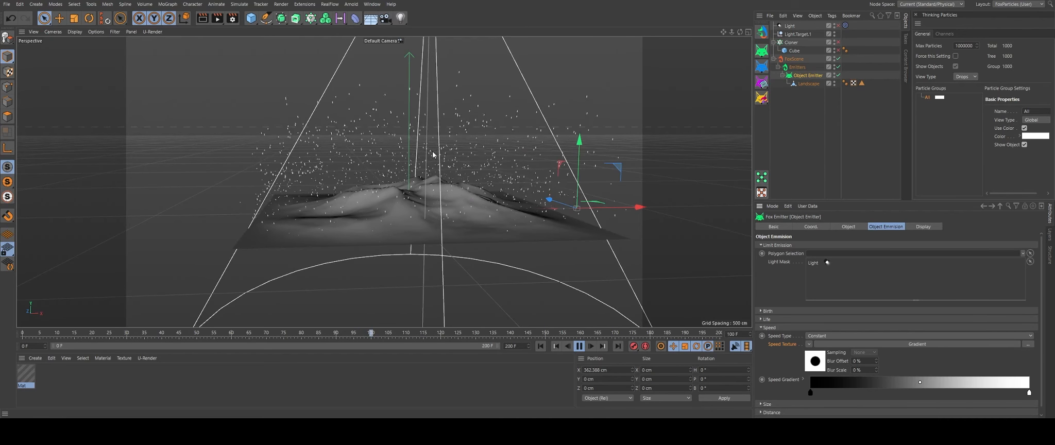
Reverse the Speed Gradient to run from white to black, with knots at about 26% and 74%.
{"action": "mouse_move", "coordinate": [432, 155]}
{"action": "left_mouse_down", "text": "alt"}
{"action": "mouse_move", "coordinate": [466, 170]}
{"action": "mouse_move", "coordinate": [430, 161]}
{"action": "left_mouse_up", "text": "alt"}
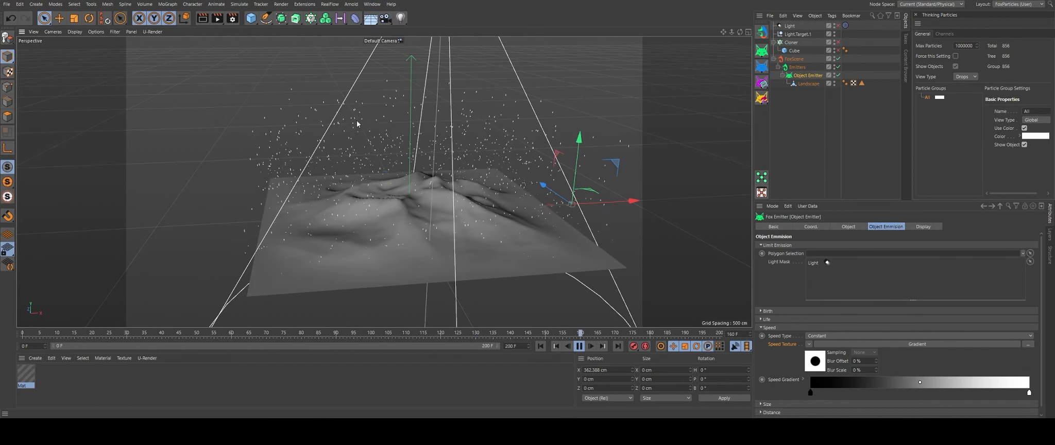
{"action": "left_click_drag", "start_coordinate": [357, 123], "coordinate": [311, 146], "text": "alt"}
{"action": "left_click_drag", "start_coordinate": [814, 393], "coordinate": [903, 393]}
{"action": "left_click_drag", "start_coordinate": [1028, 393], "coordinate": [972, 393]}
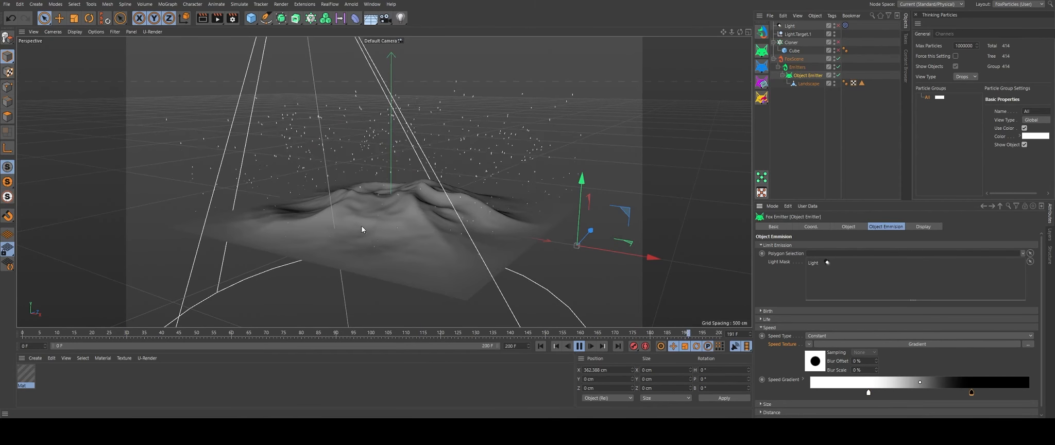
{"action": "left_click_drag", "start_coordinate": [361, 230], "coordinate": [440, 228], "text": "alt"}
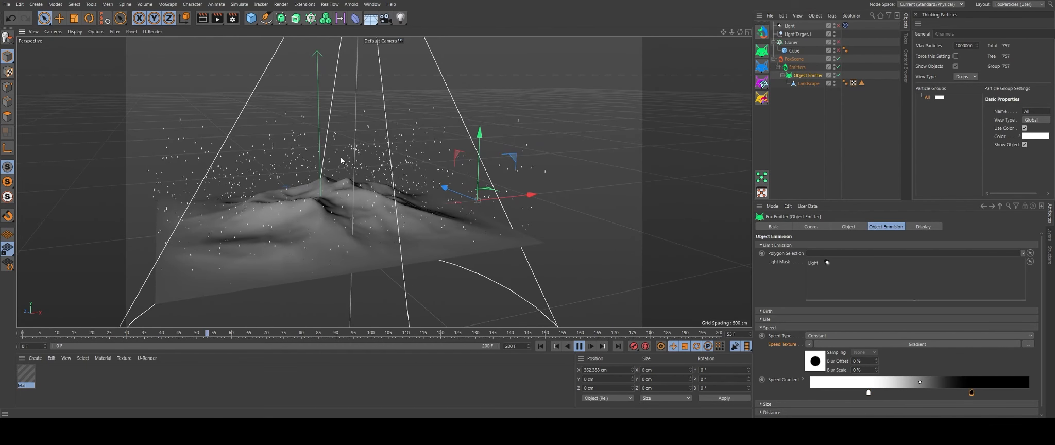
{"action": "left_click_drag", "start_coordinate": [399, 165], "coordinate": [442, 237], "text": "alt"}
{"action": "left_click_drag", "start_coordinate": [431, 184], "coordinate": [414, 239], "text": "alt"}
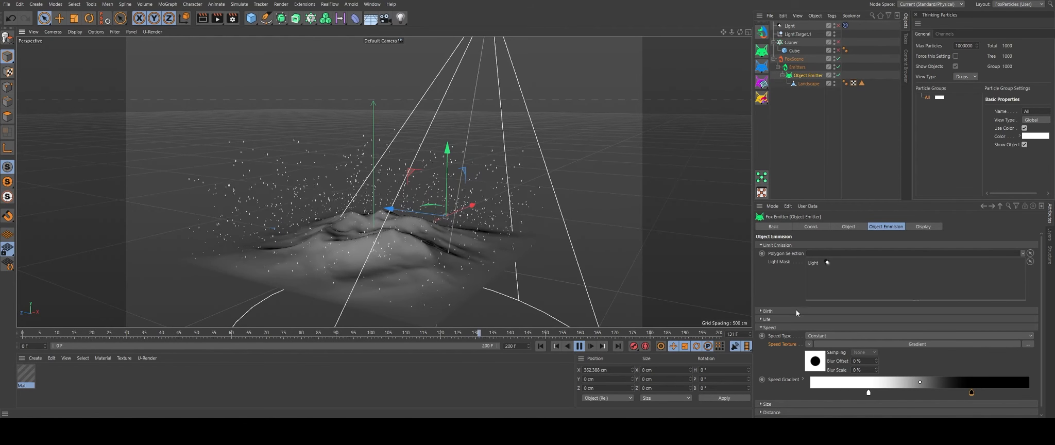
{"action": "left_click_drag", "start_coordinate": [434, 271], "coordinate": [432, 250], "text": "alt"}
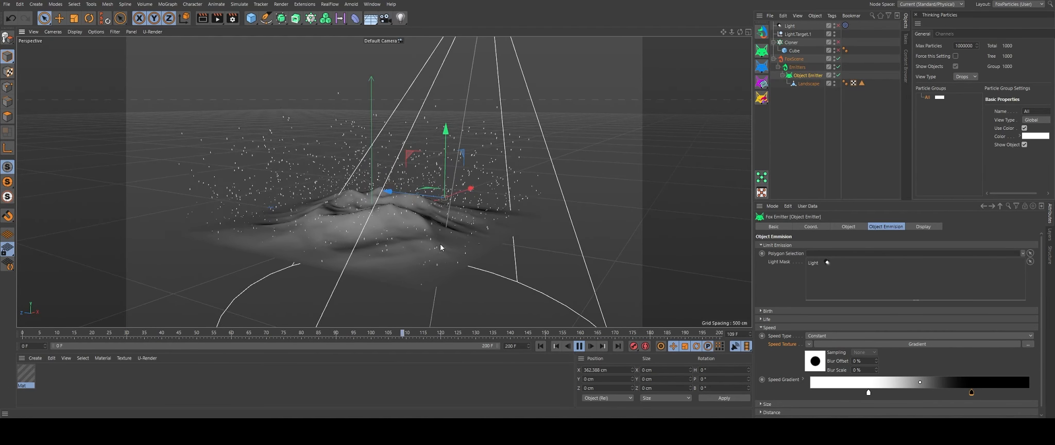
{"action": "left_click_drag", "start_coordinate": [323, 204], "coordinate": [289, 192], "text": "alt"}
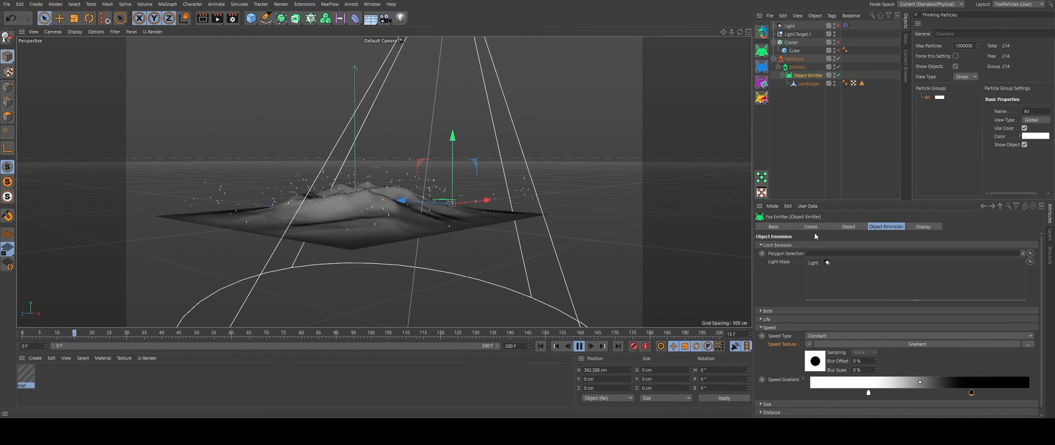
Open the Object Emitter's Direction settings and its Direction Type options.
{"action": "left_click", "coordinate": [770, 328]}
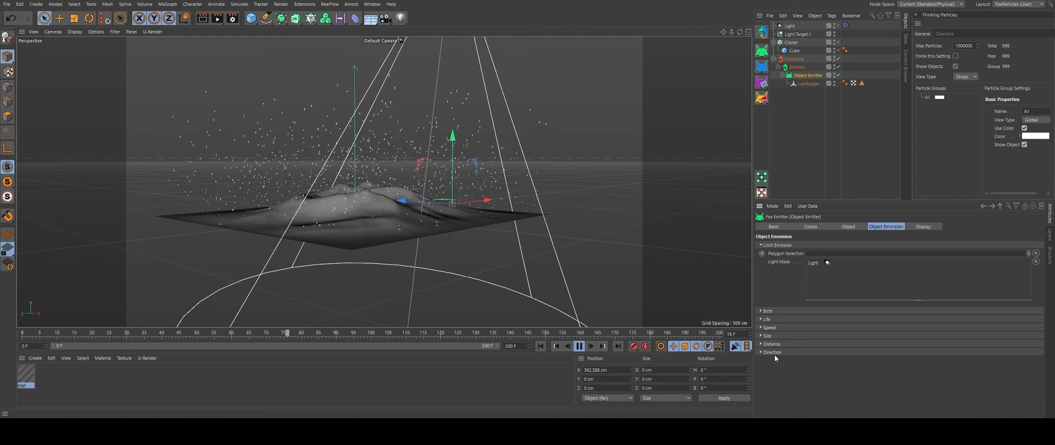
{"action": "left_click", "coordinate": [772, 352]}
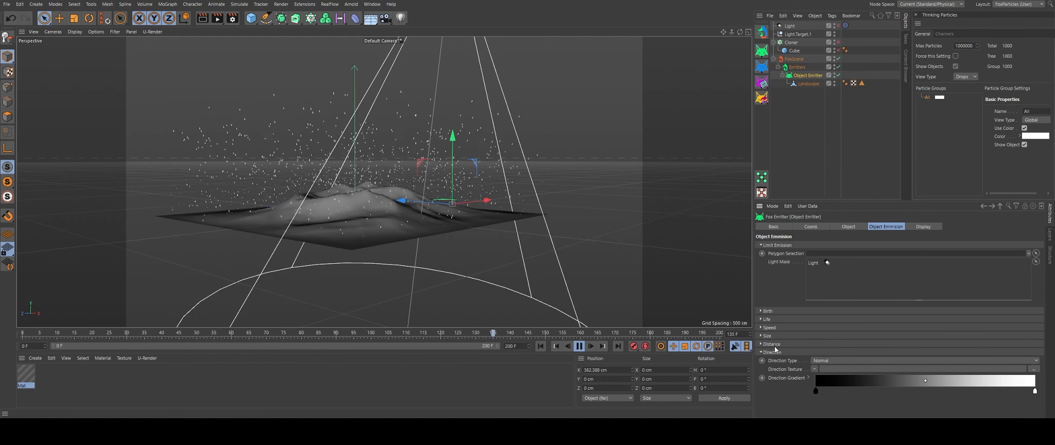
{"action": "left_click", "coordinate": [827, 361]}
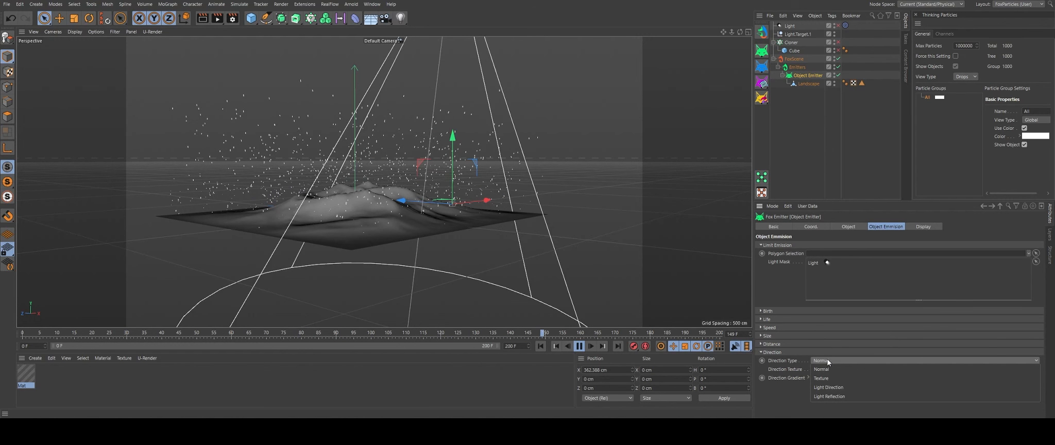